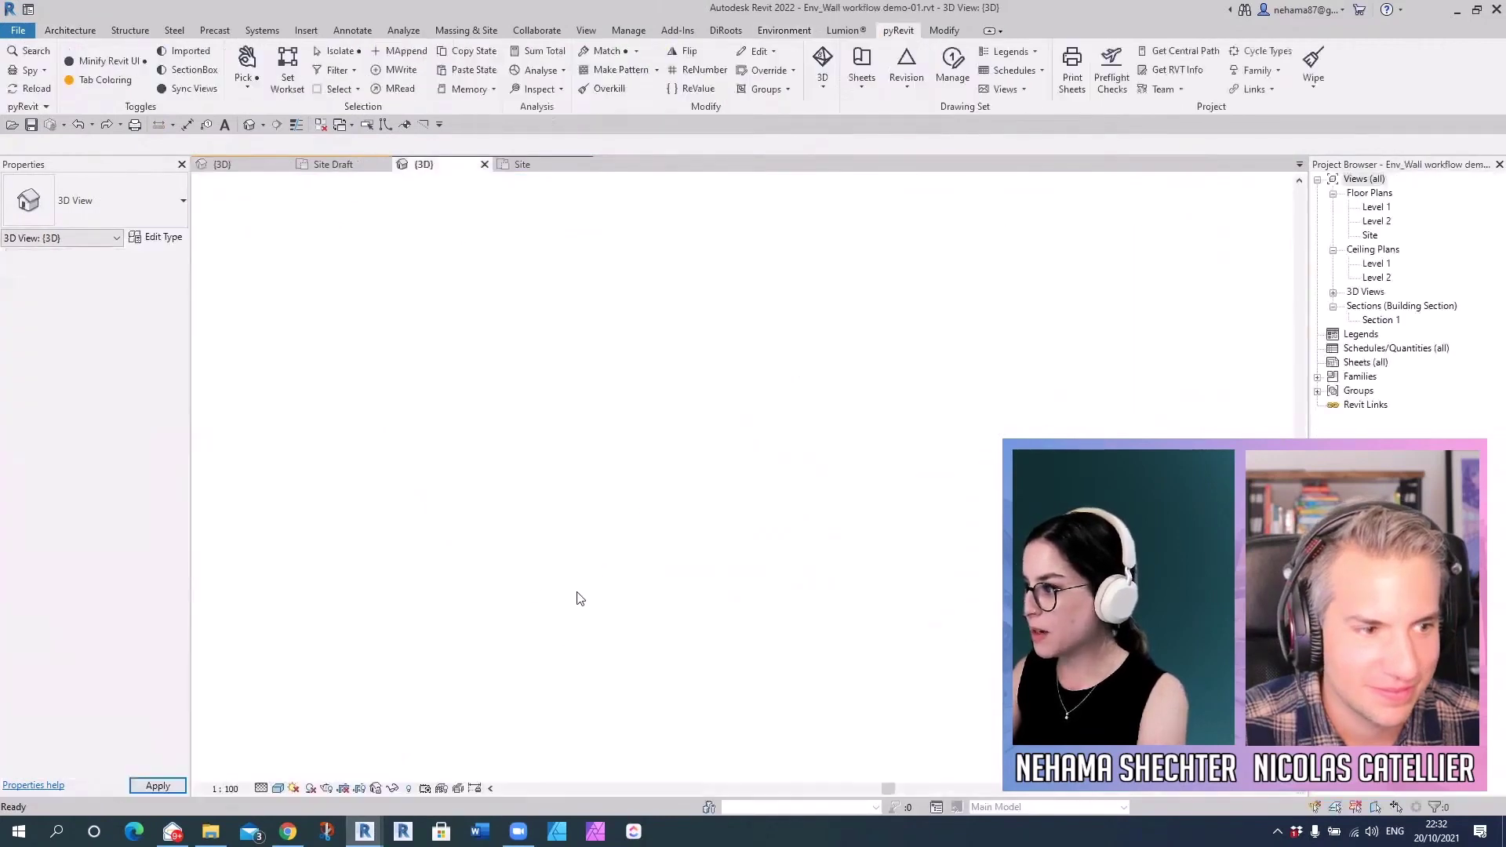
- Select the curved stone wall, orbit around it, and briefly select the connected wall chain
scroll(402, 547, down, 6)
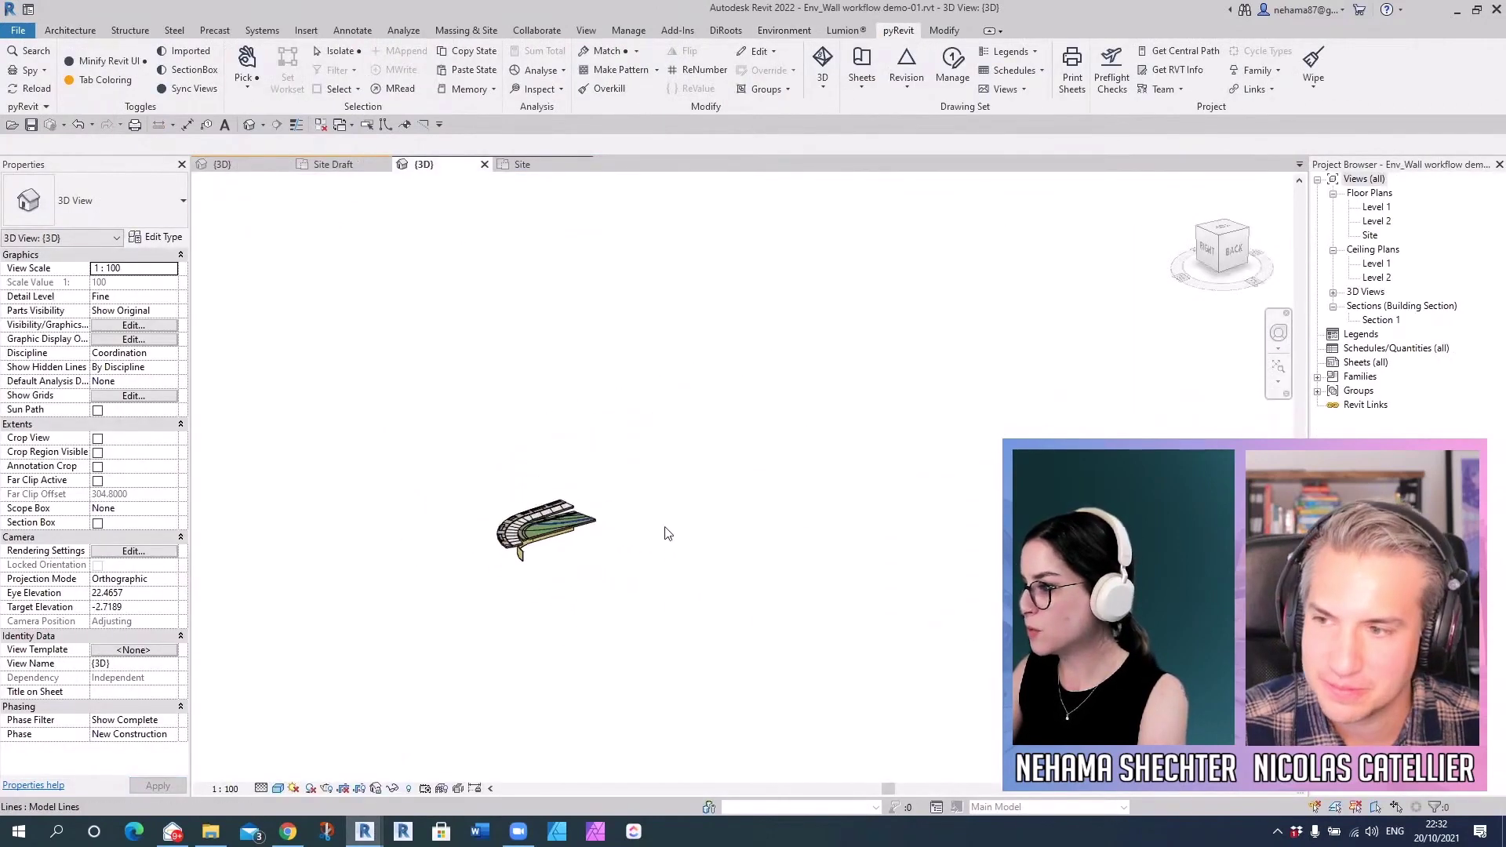
scroll(461, 451, up, 5)
scroll(549, 541, up, 2)
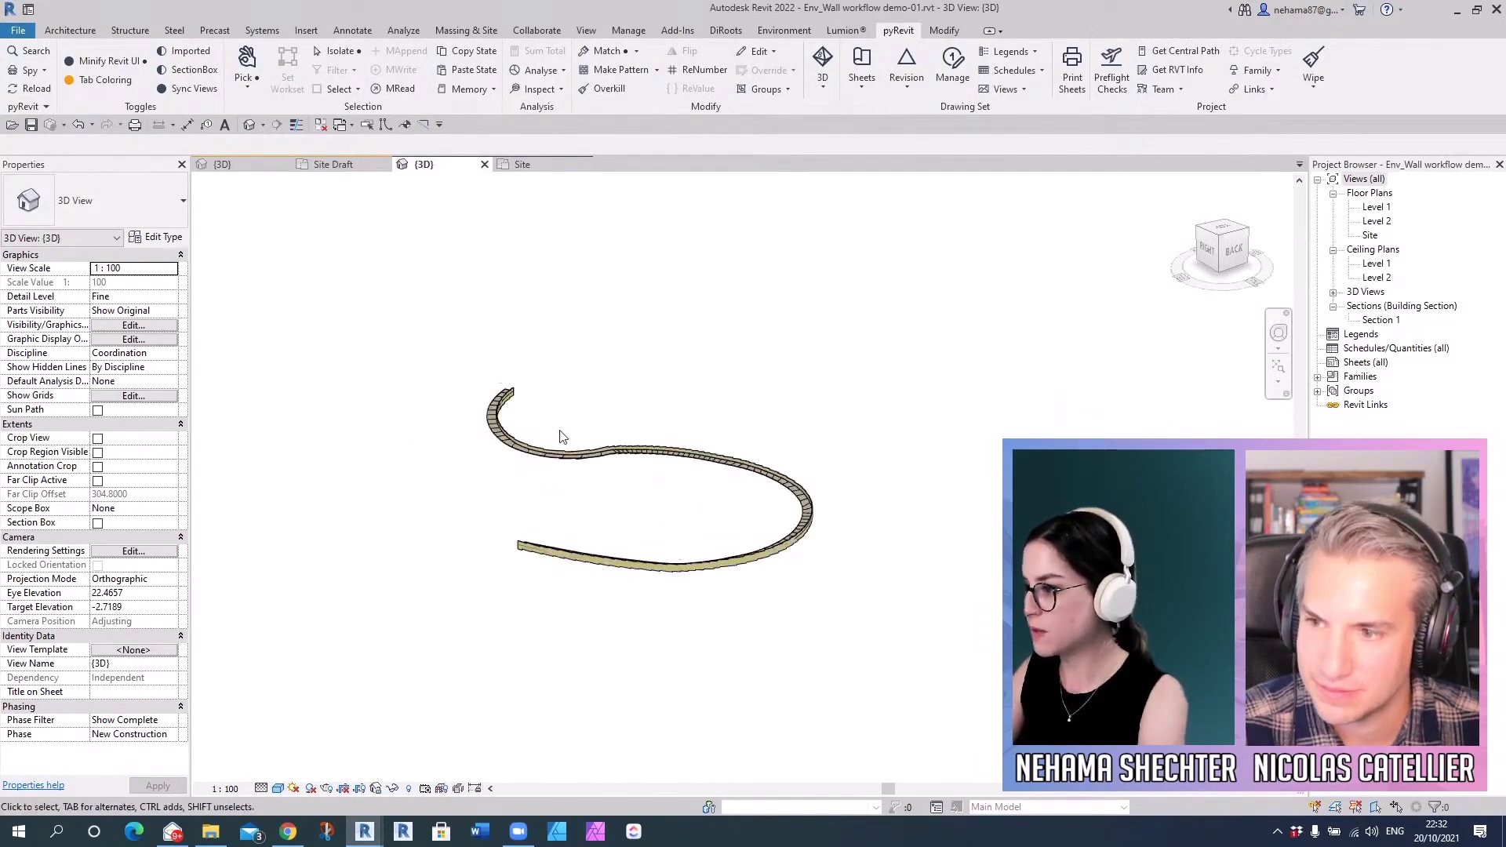
click(605, 485)
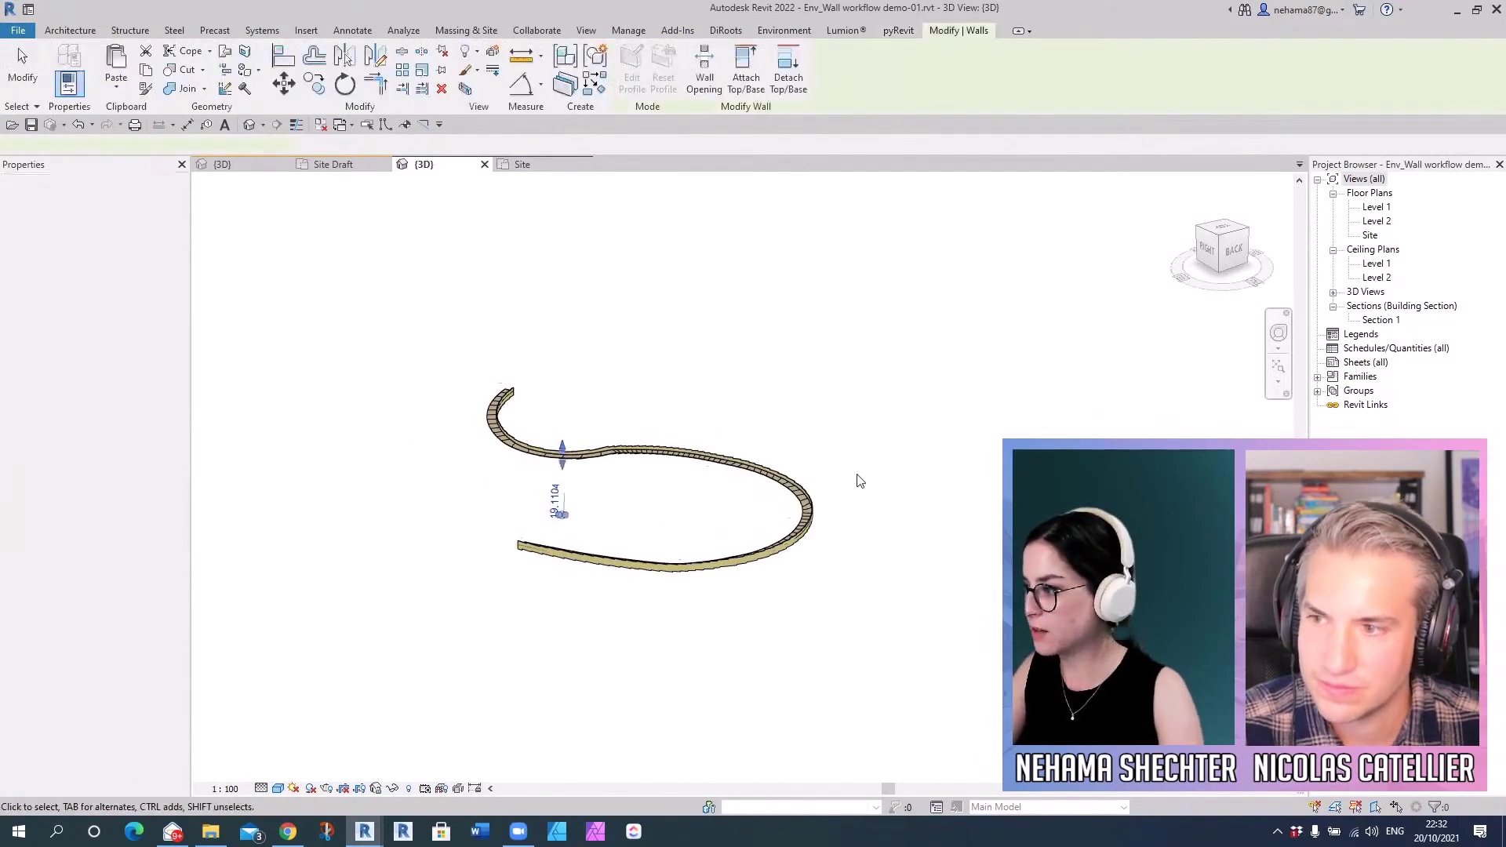
shift+middle_drag(860, 481, 699, 696)
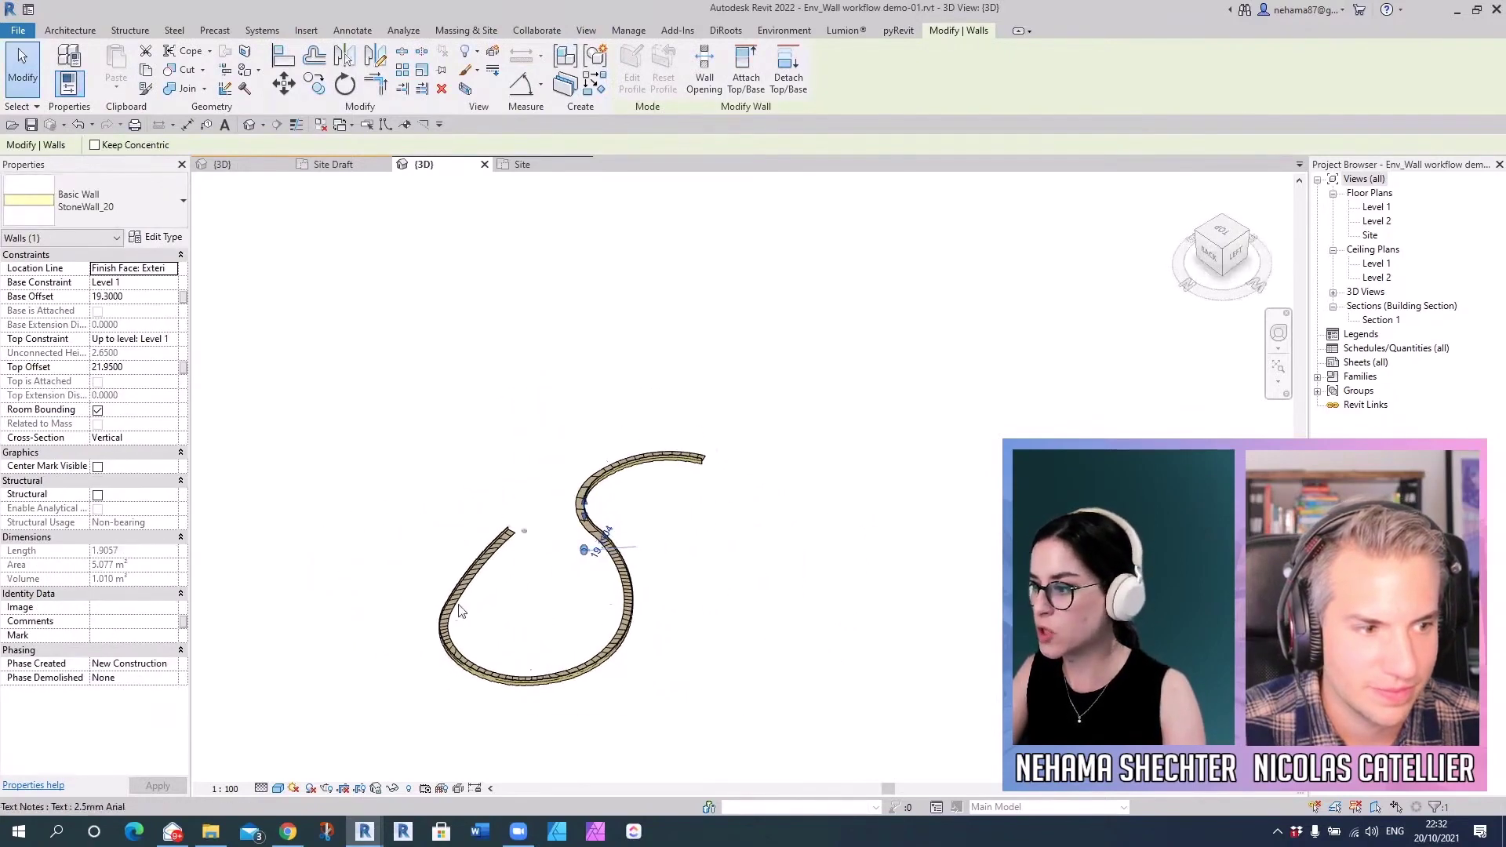
scroll(753, 698, up, 2)
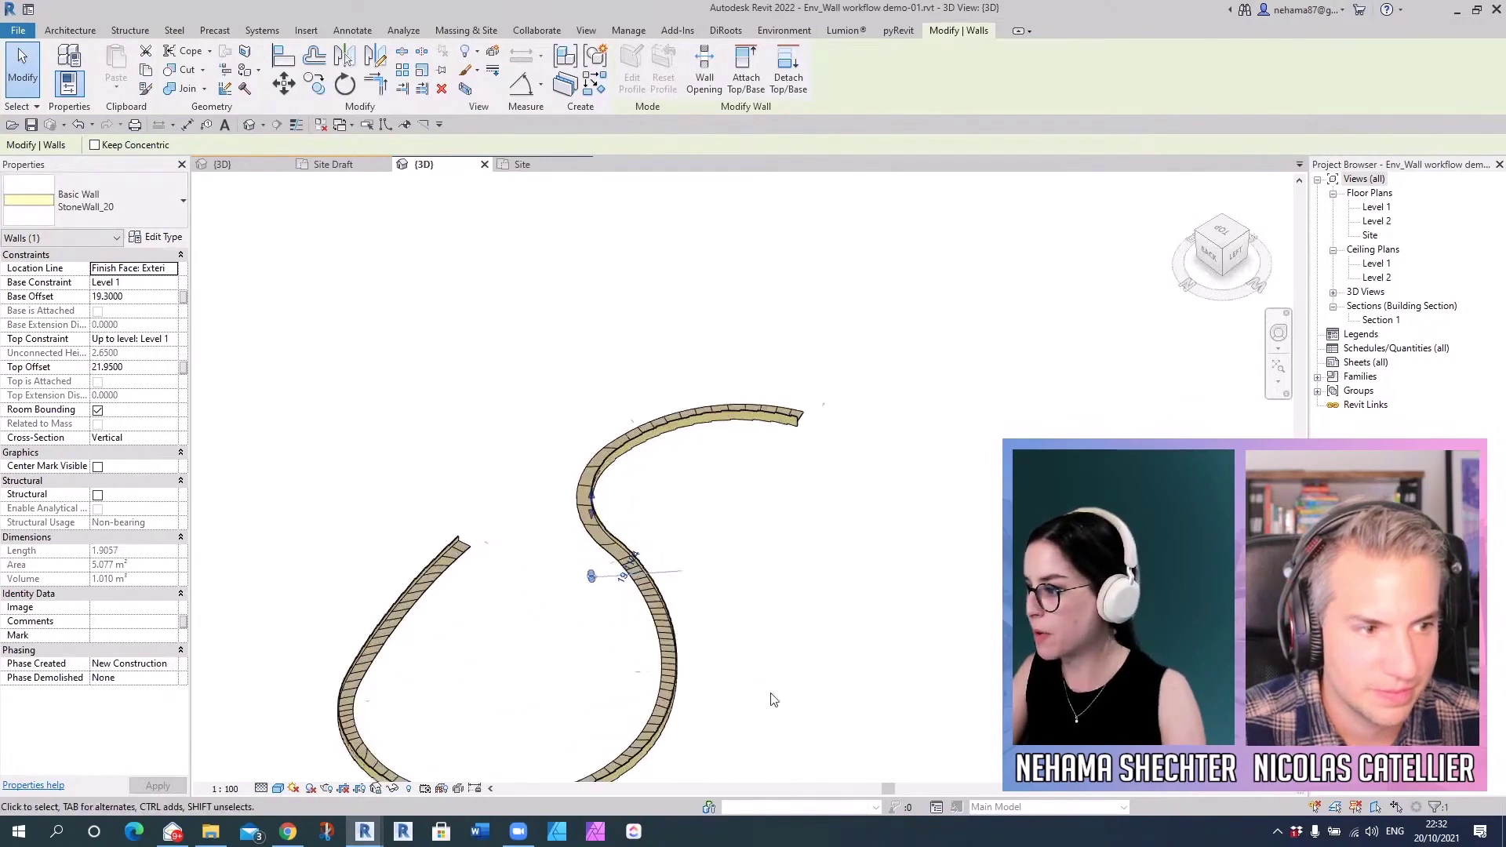
shift+middle_drag(766, 699, 928, 514)
scroll(941, 511, up, 3)
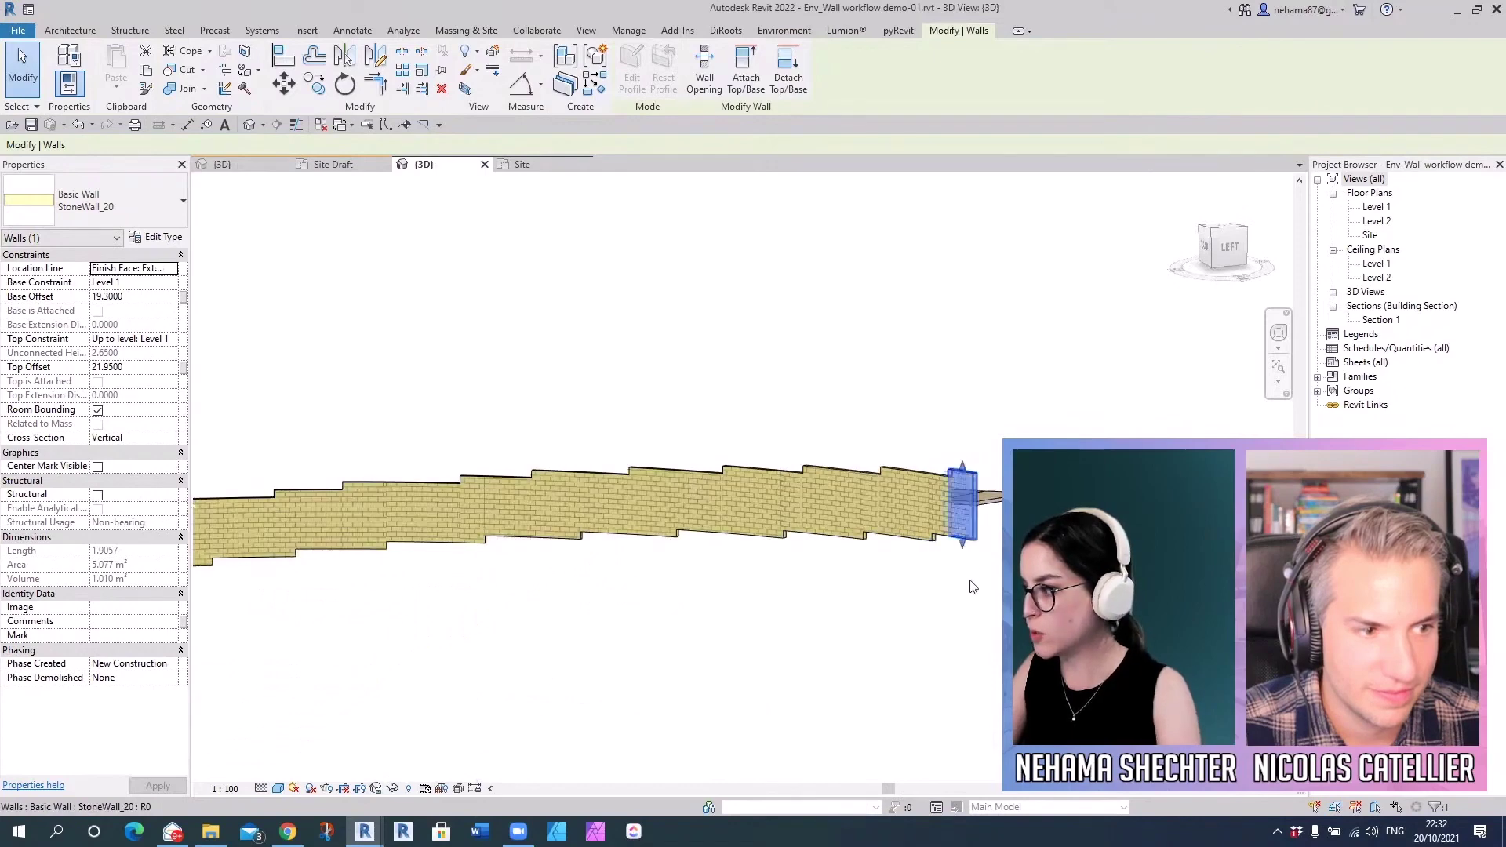
key(Escape)
key(Tab)
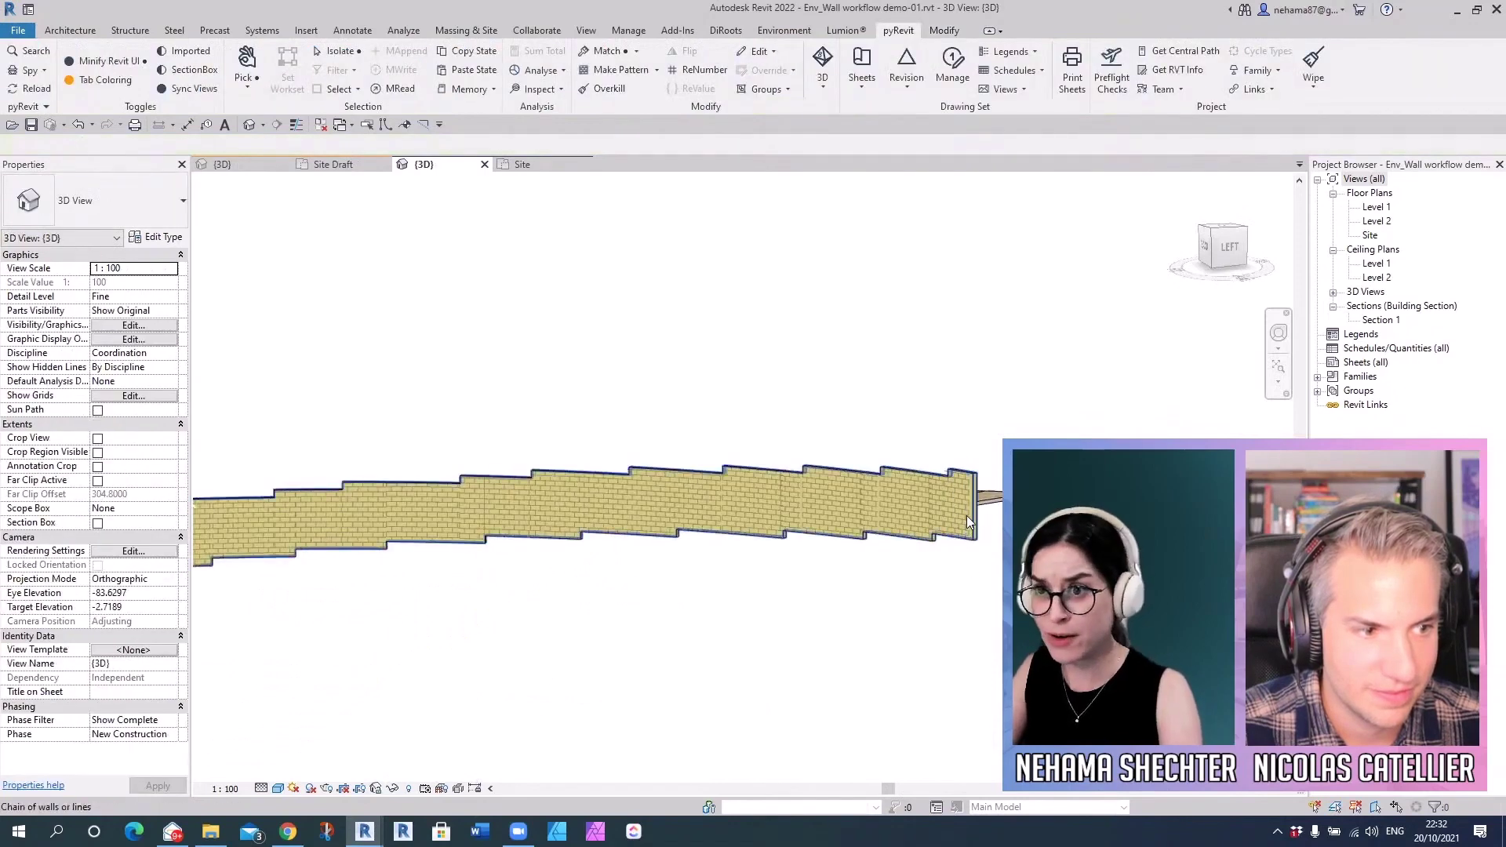
click(967, 515)
click(797, 622)
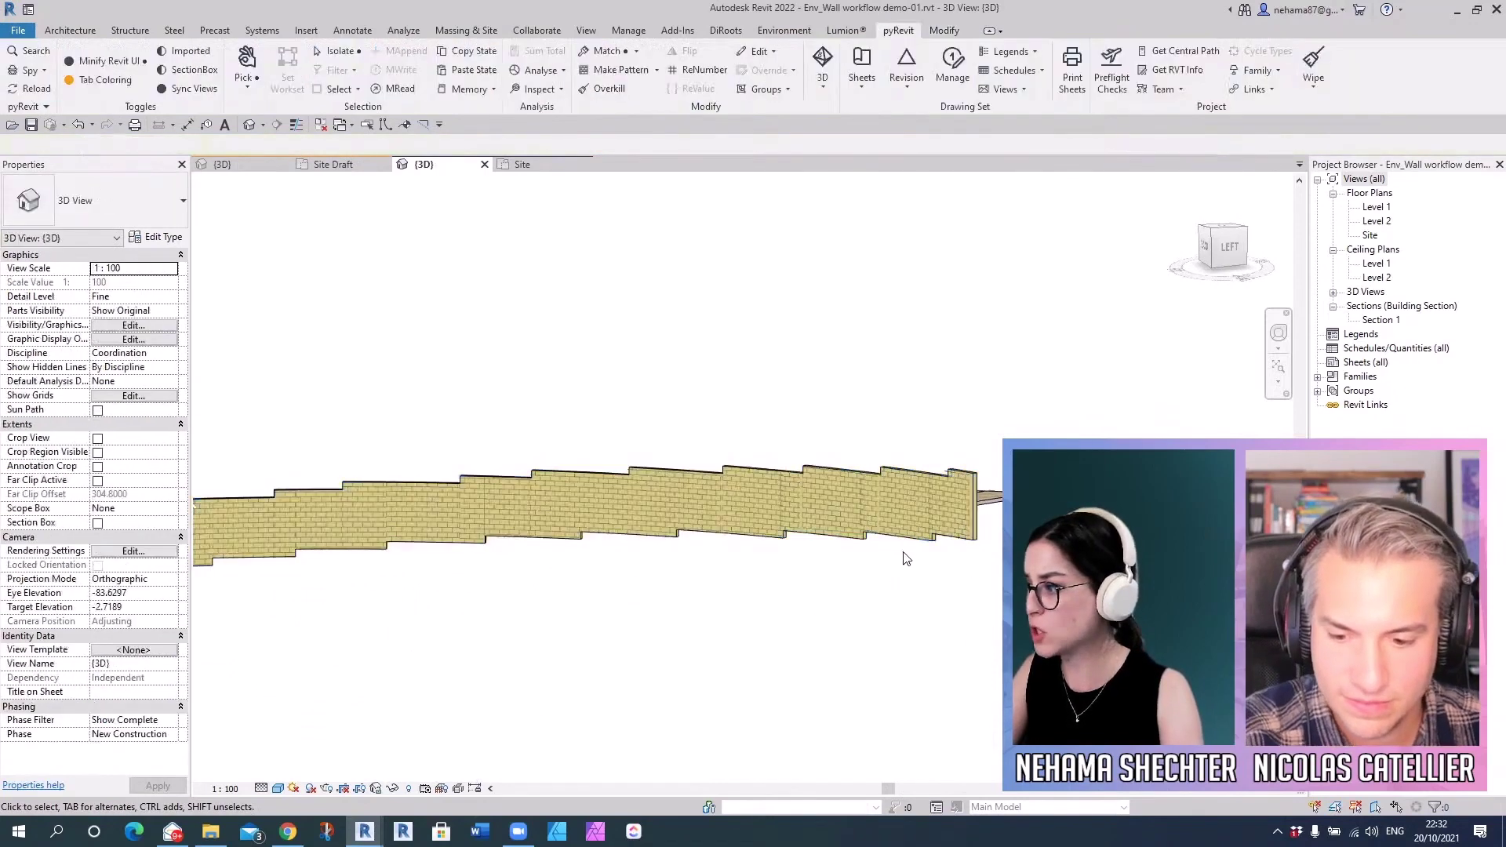
- Orbit to oblique views of the whole spiral wall and reselect the curved stone wall
shift+middle_drag(901, 555, 814, 473)
scroll(814, 473, down, 2)
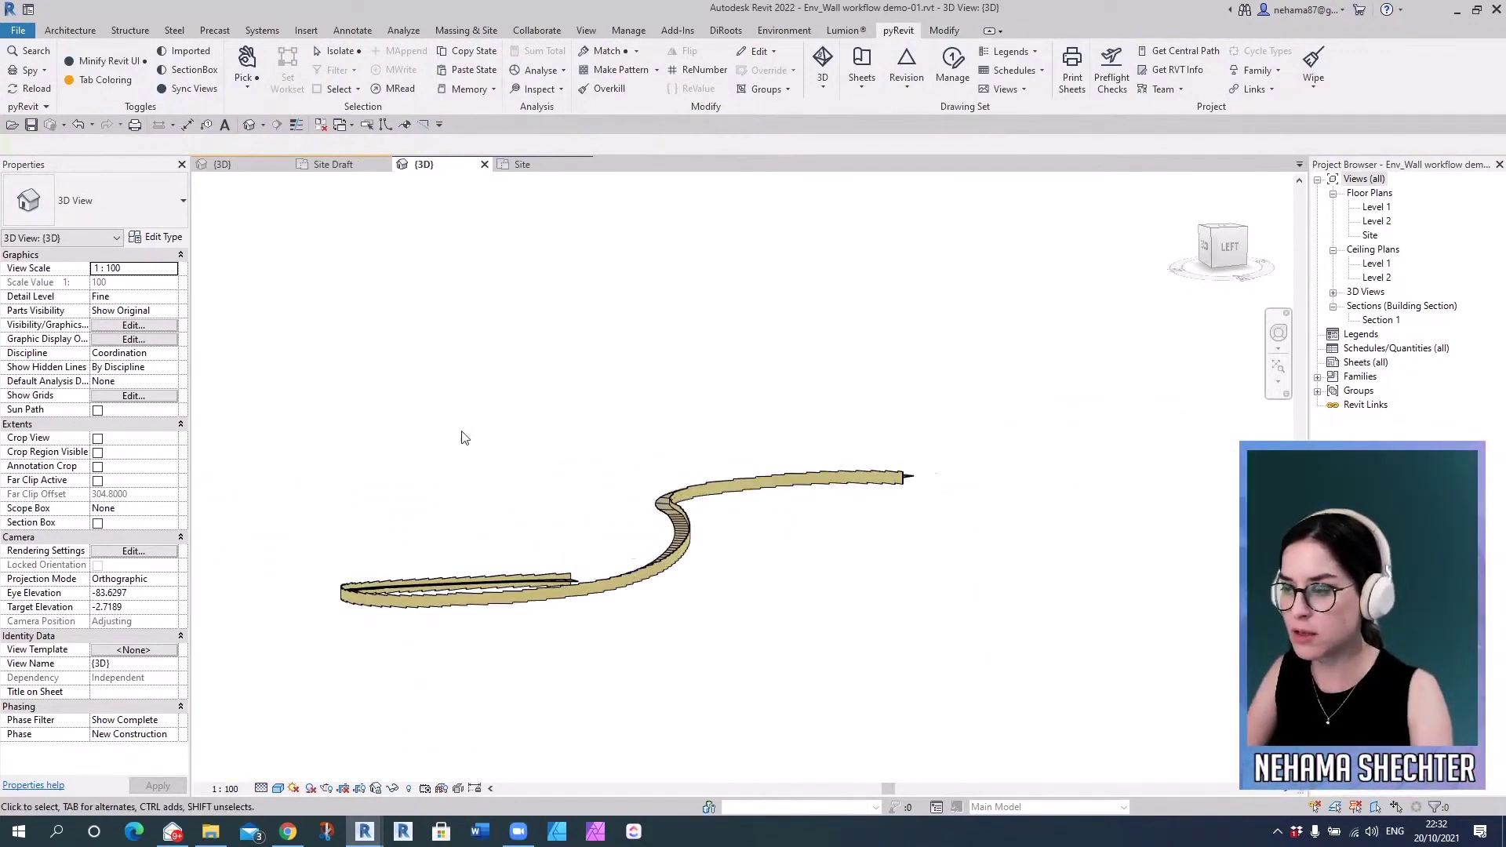
scroll(486, 427, down, 6)
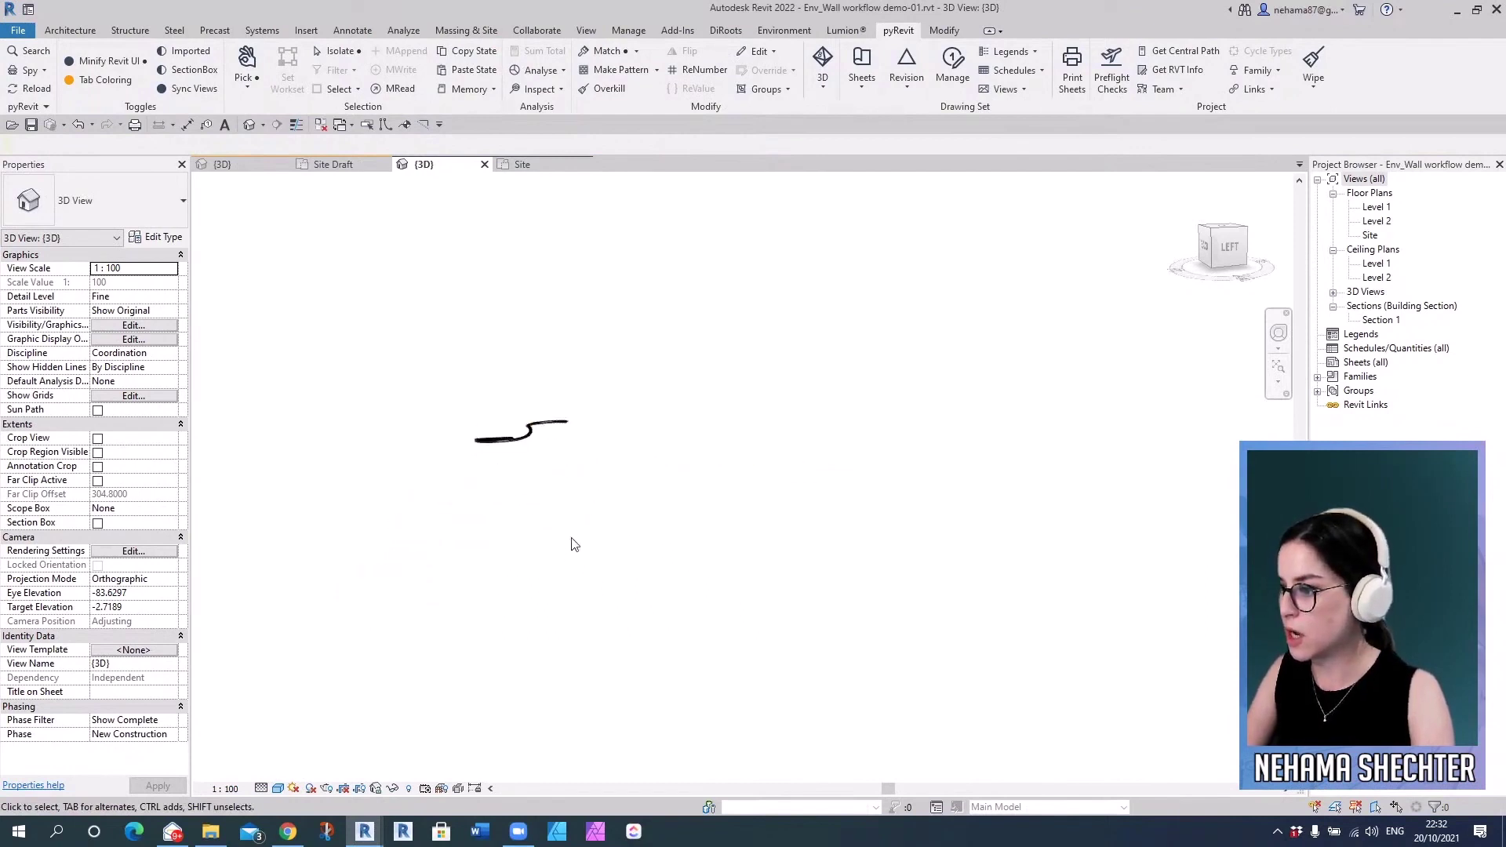
shift+middle_drag(572, 544, 409, 536)
click(409, 537)
shift+middle_drag(464, 604, 551, 488)
scroll(703, 458, up, 2)
scroll(675, 494, up, 4)
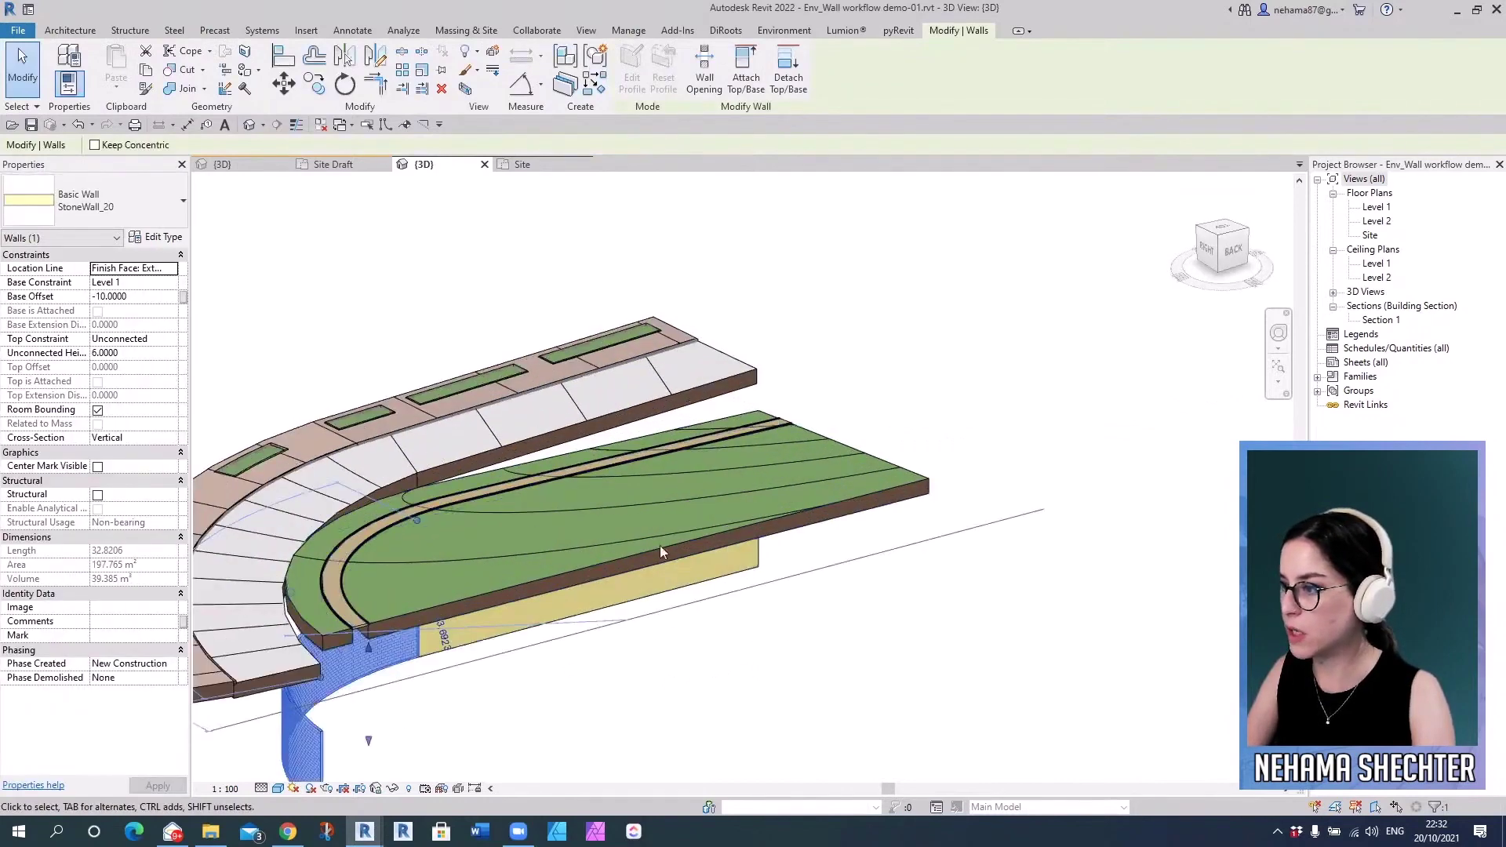
shift+middle_drag(660, 524, 542, 701)
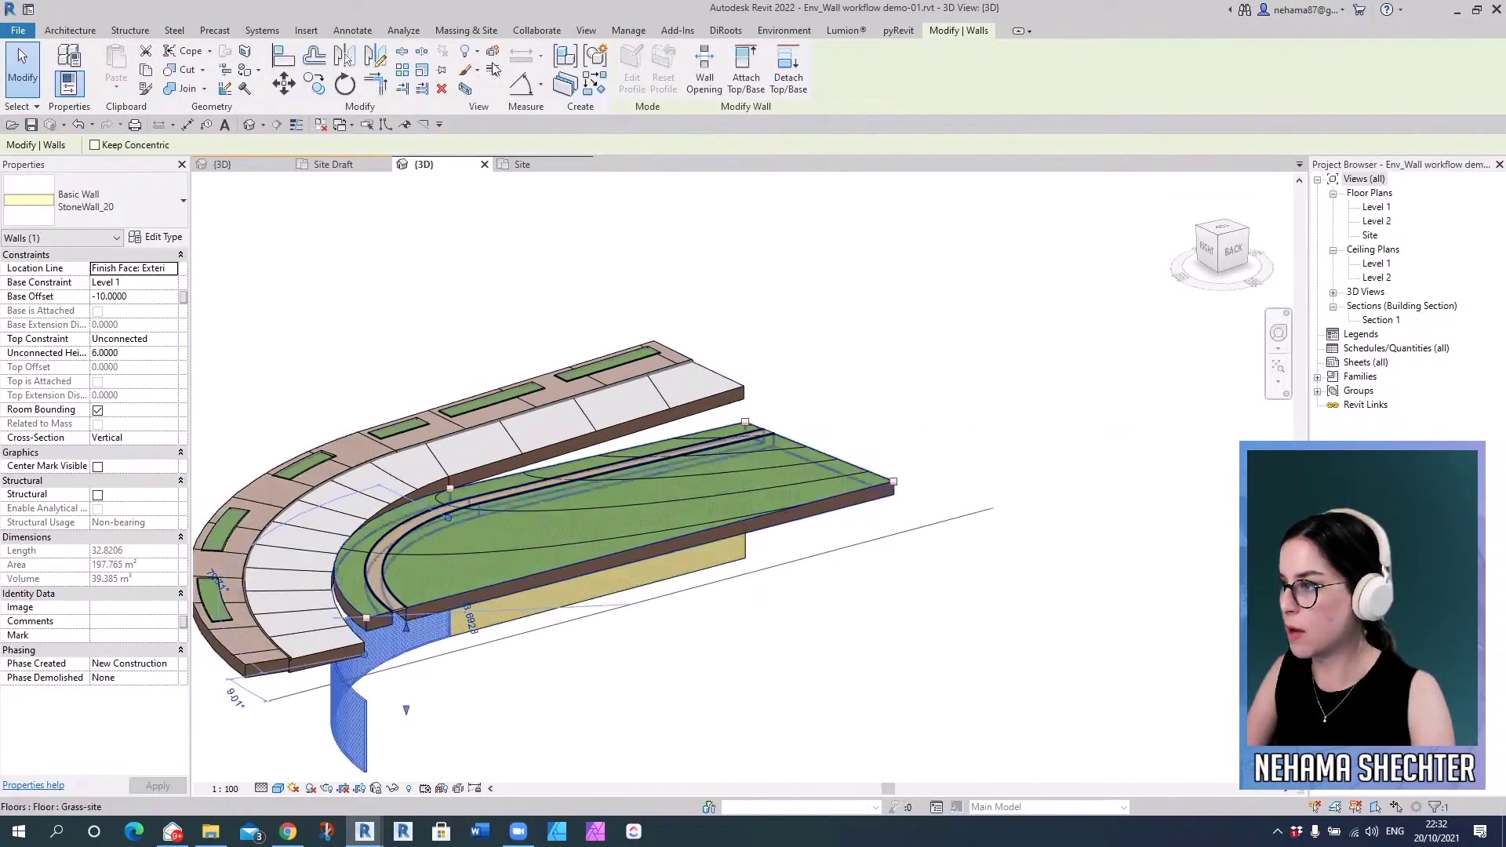
- Check the walls in the Site floor plan, then return to the 3D view
click(523, 164)
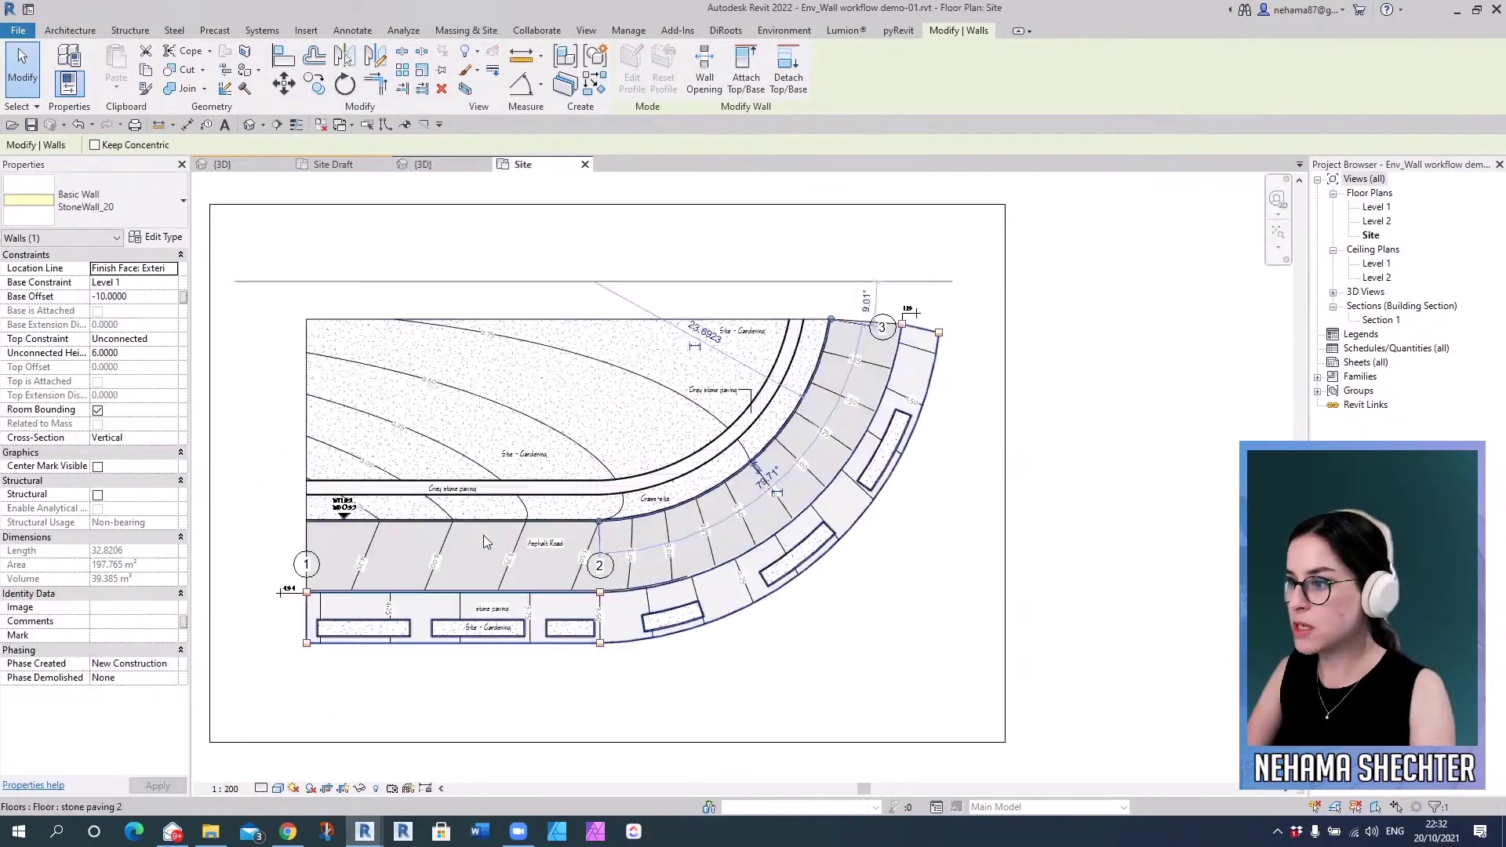
scroll(455, 524, up, 2)
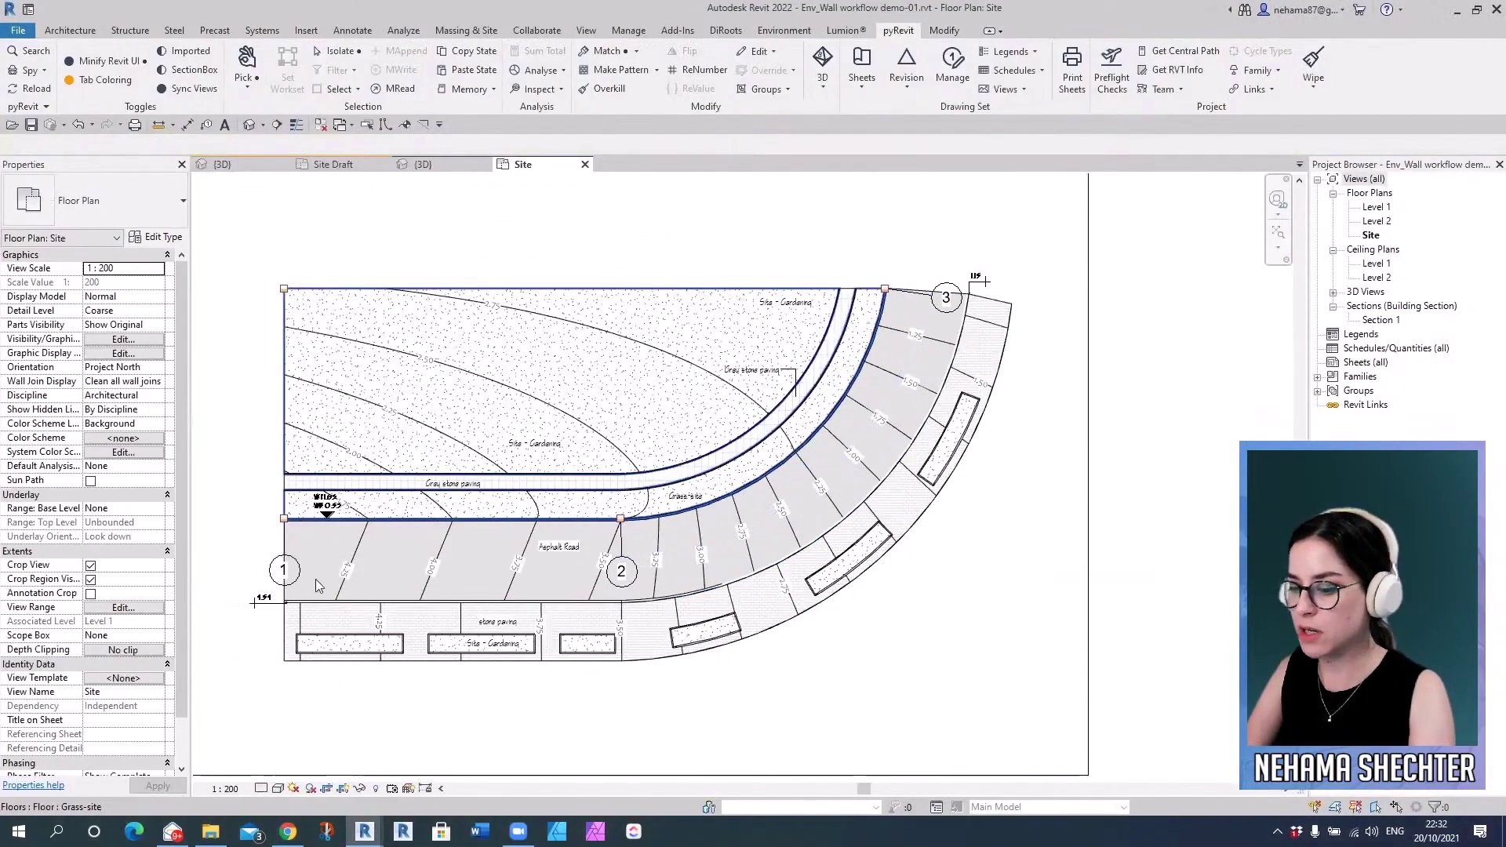
scroll(315, 578, up, 3)
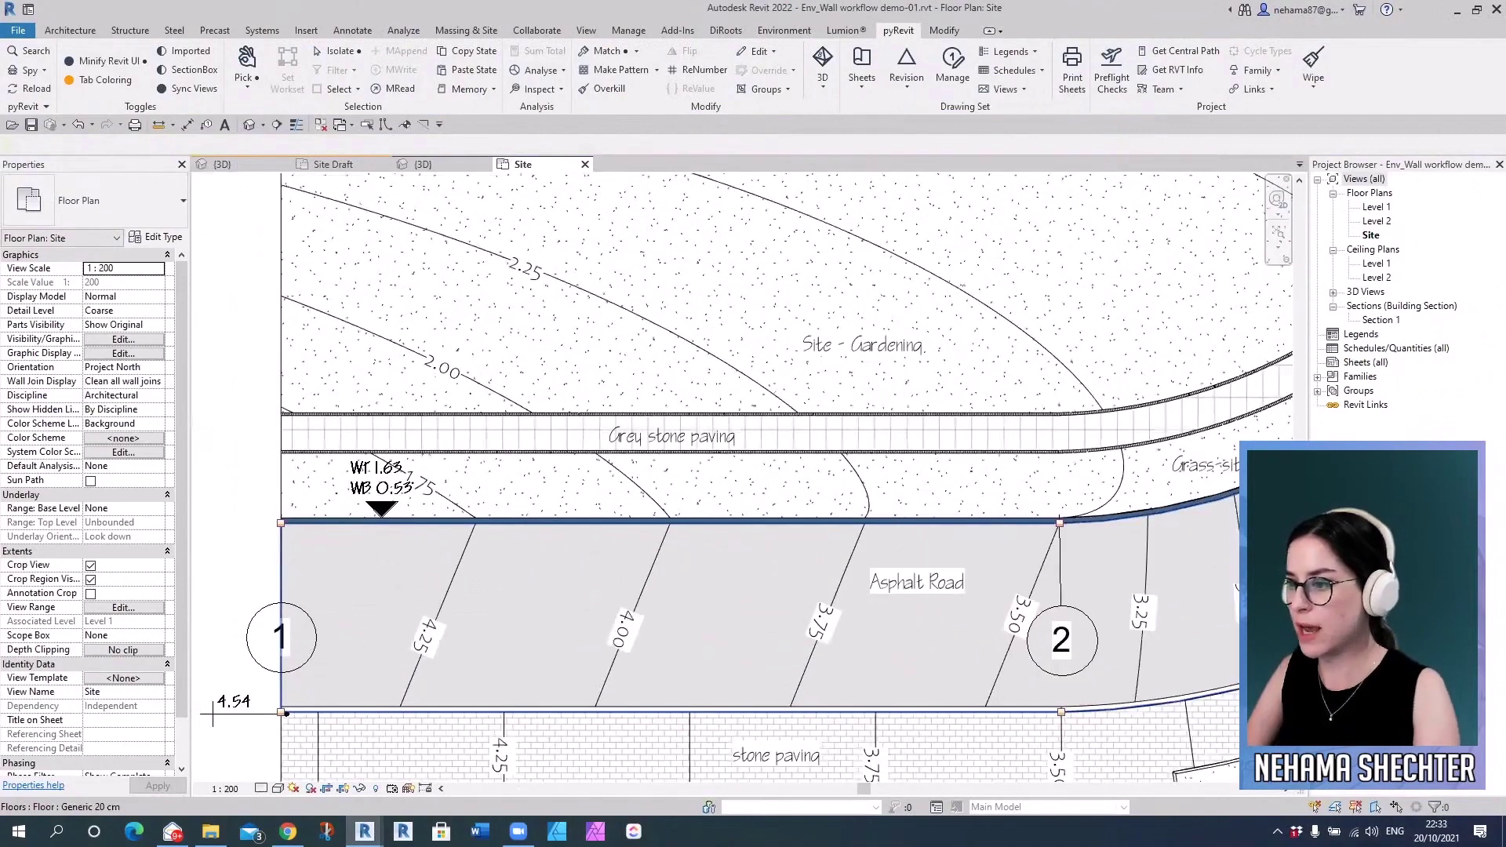
click(449, 515)
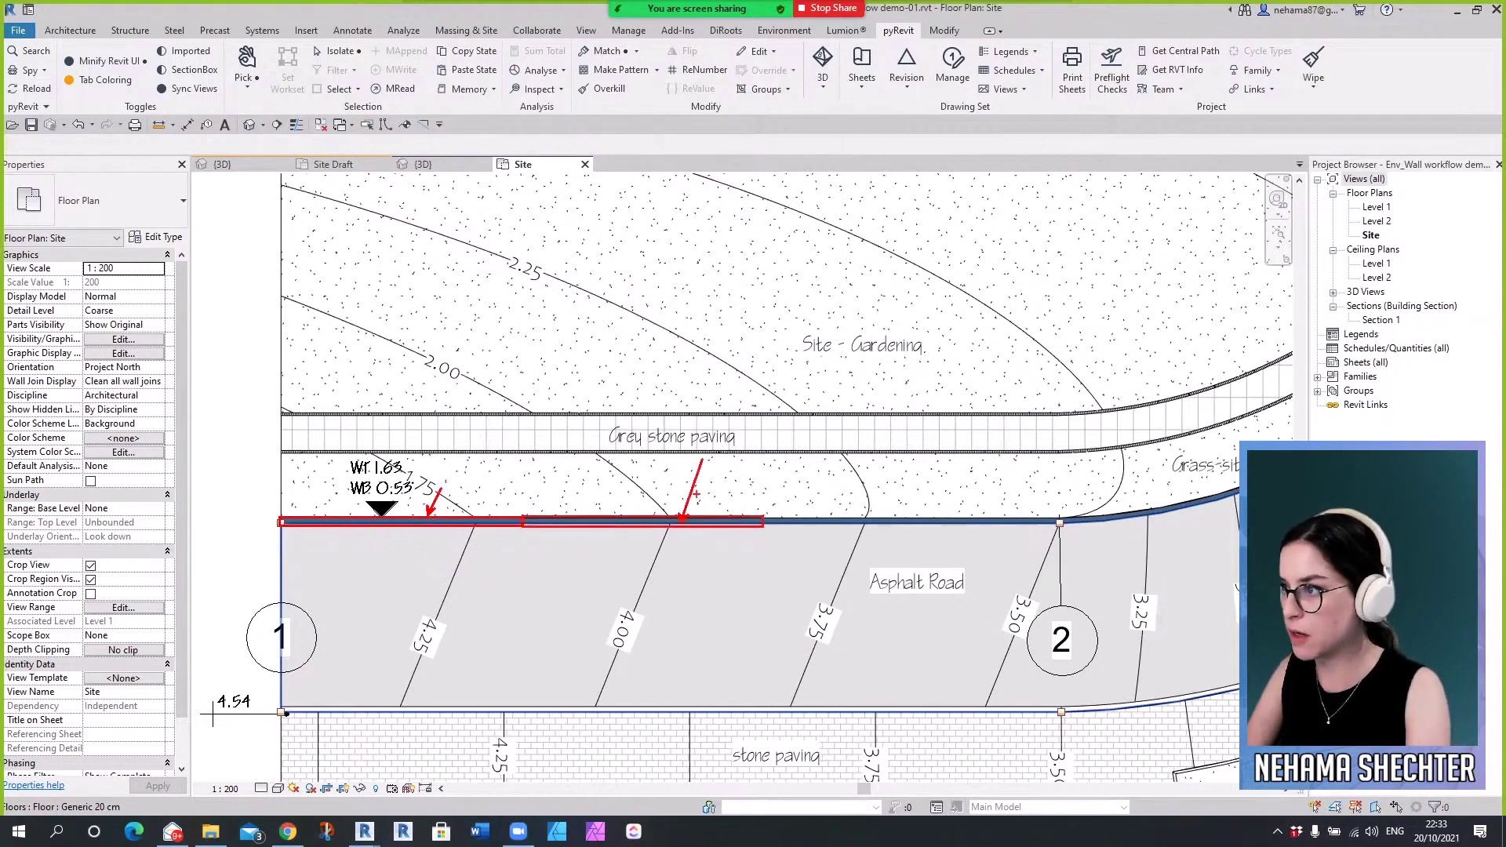
click(423, 164)
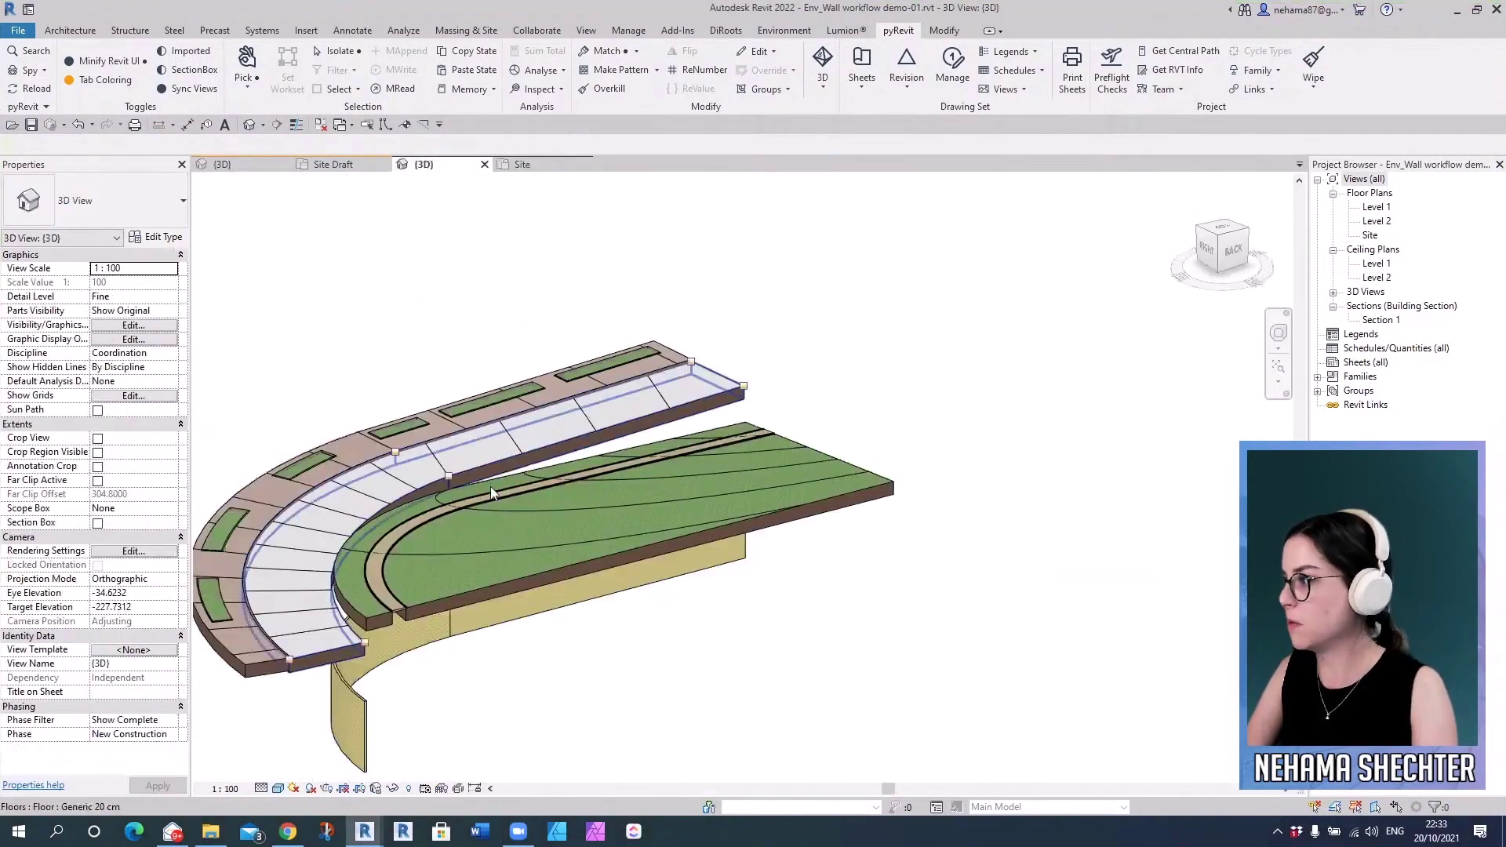
scroll(494, 491, down, 5)
scroll(279, 432, up, 6)
scroll(276, 432, up, 5)
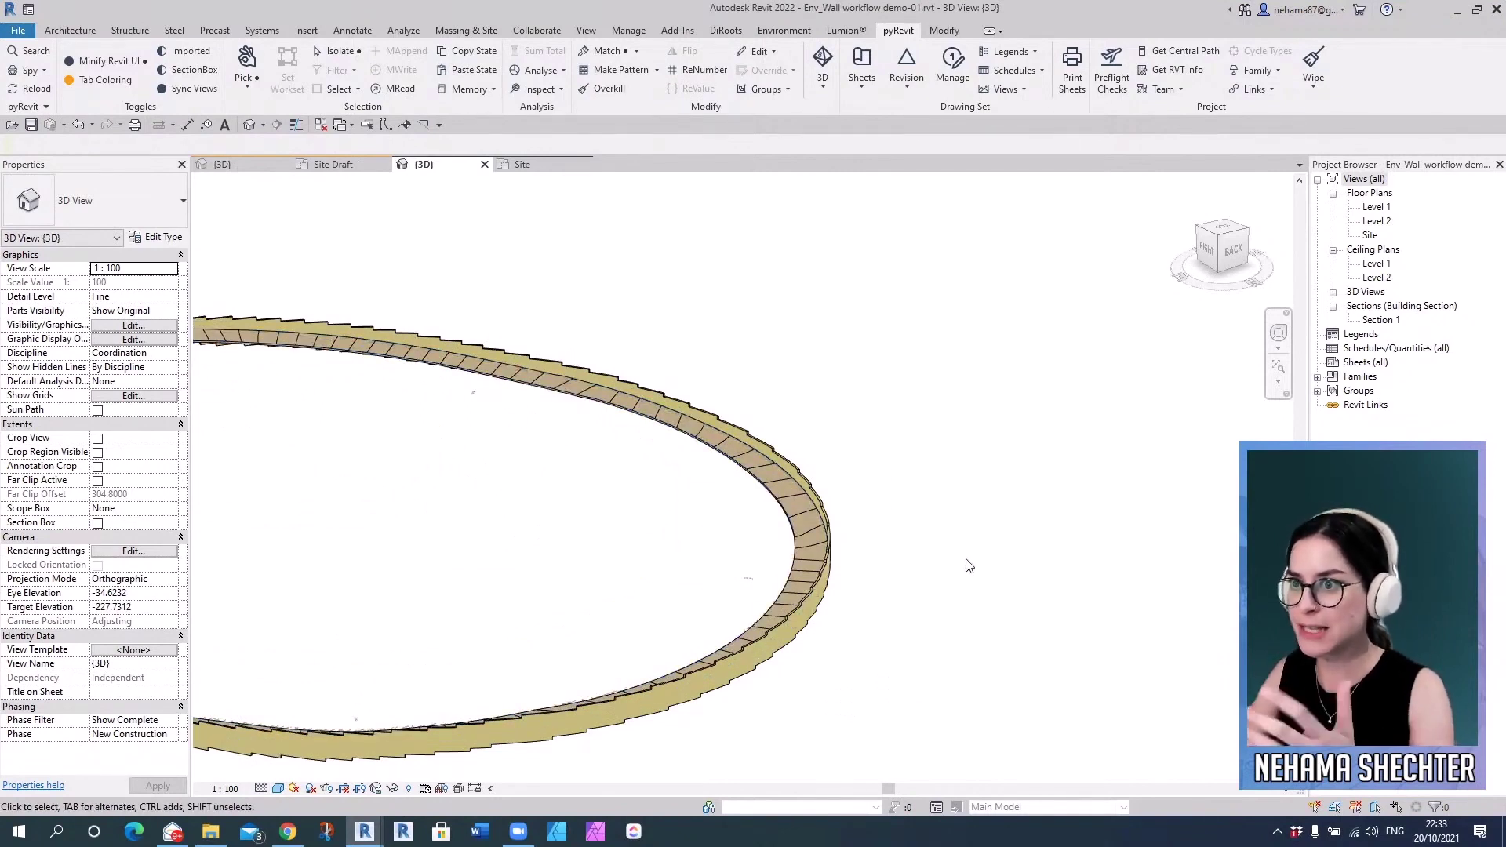
scroll(816, 440, down, 10)
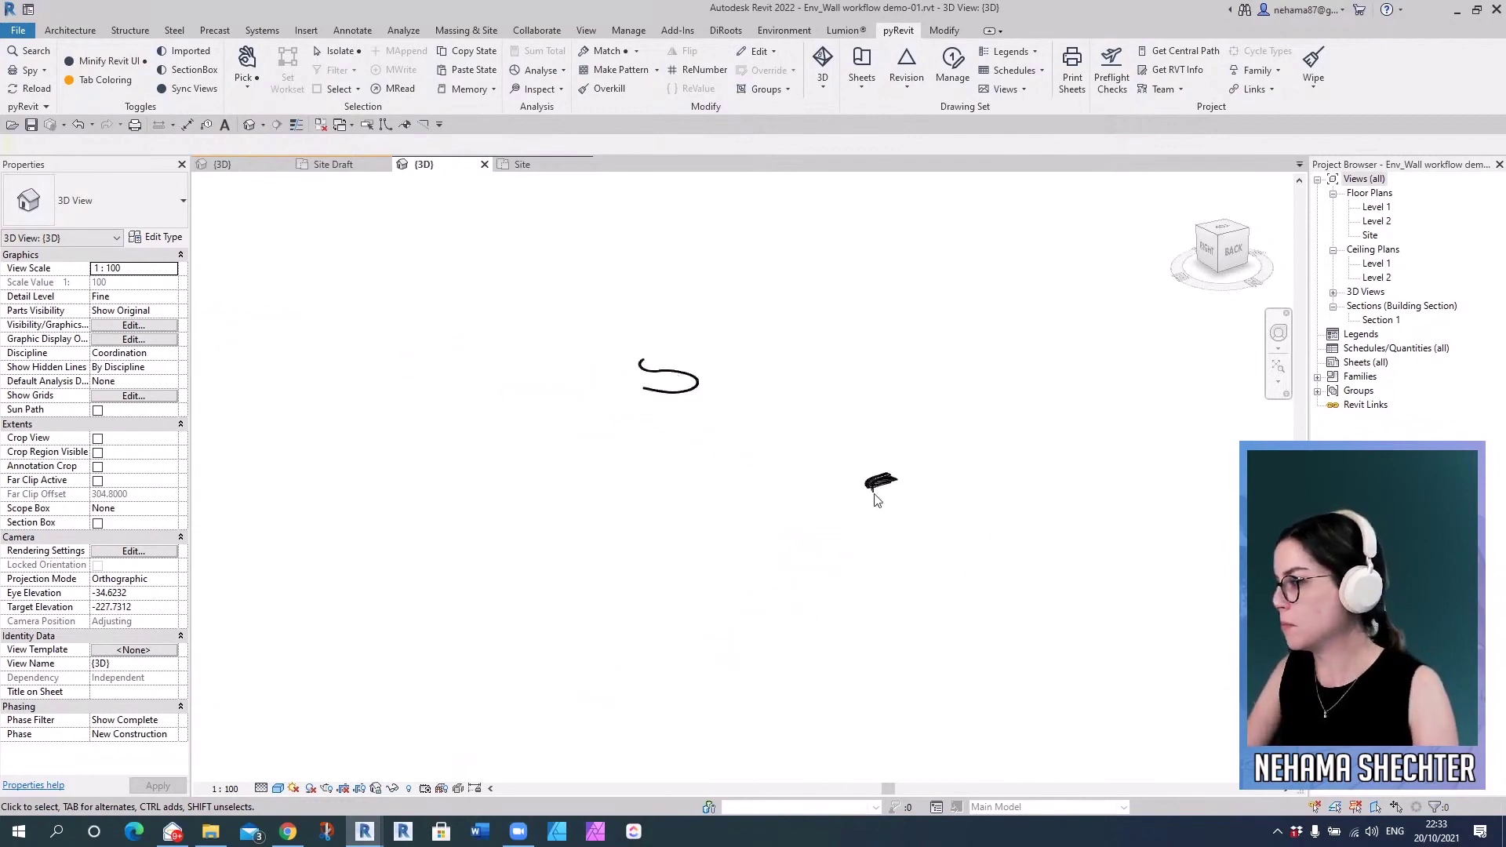
scroll(844, 495, up, 6)
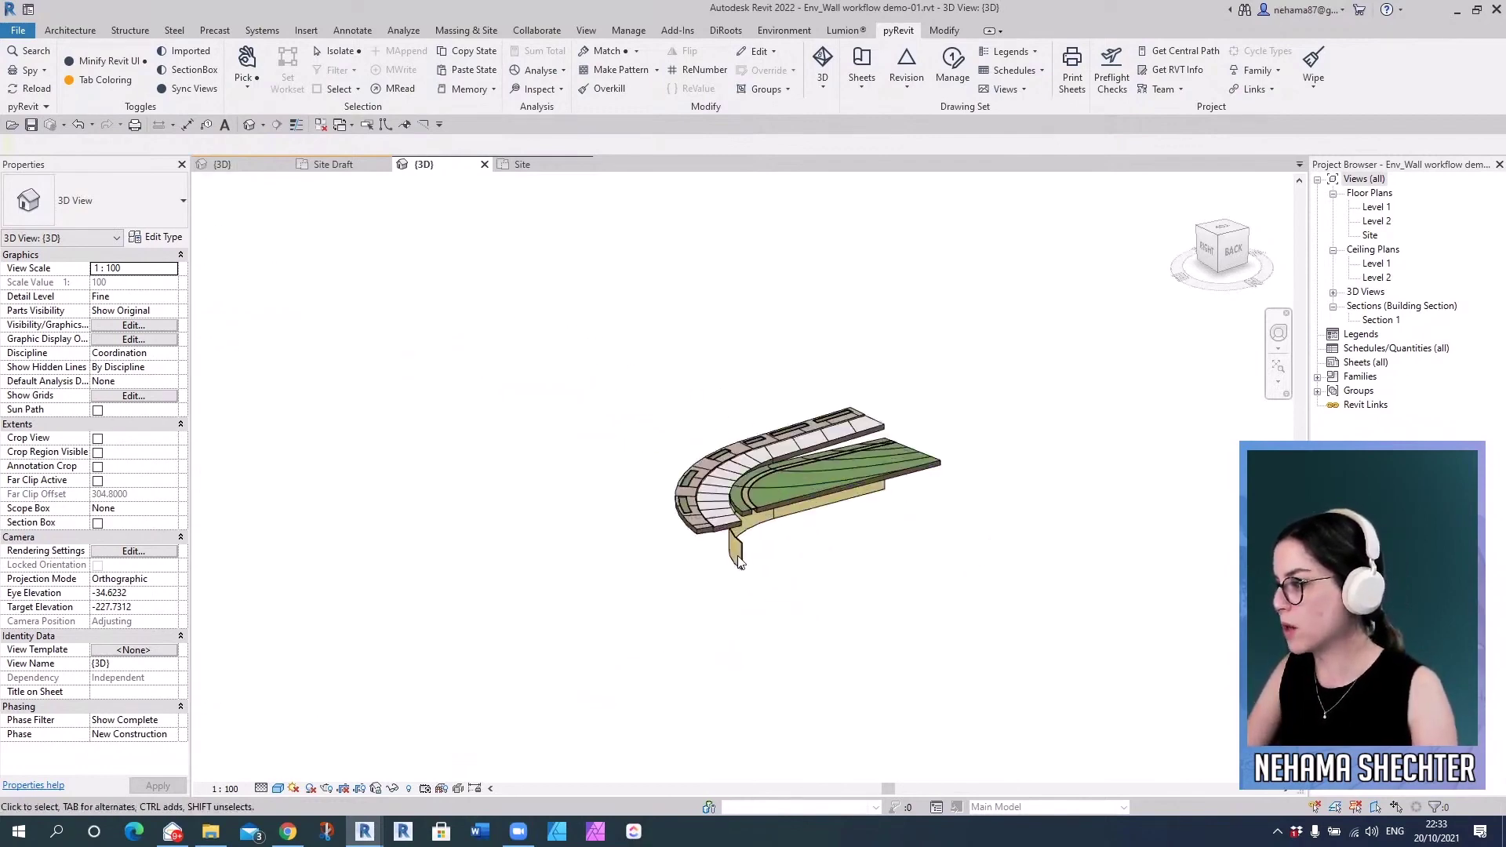
- Select the curved stone wall together with the lower tan wall under the Environment tools
click(737, 542)
shift+middle_drag(789, 616, 949, 545)
scroll(850, 636, up, 3)
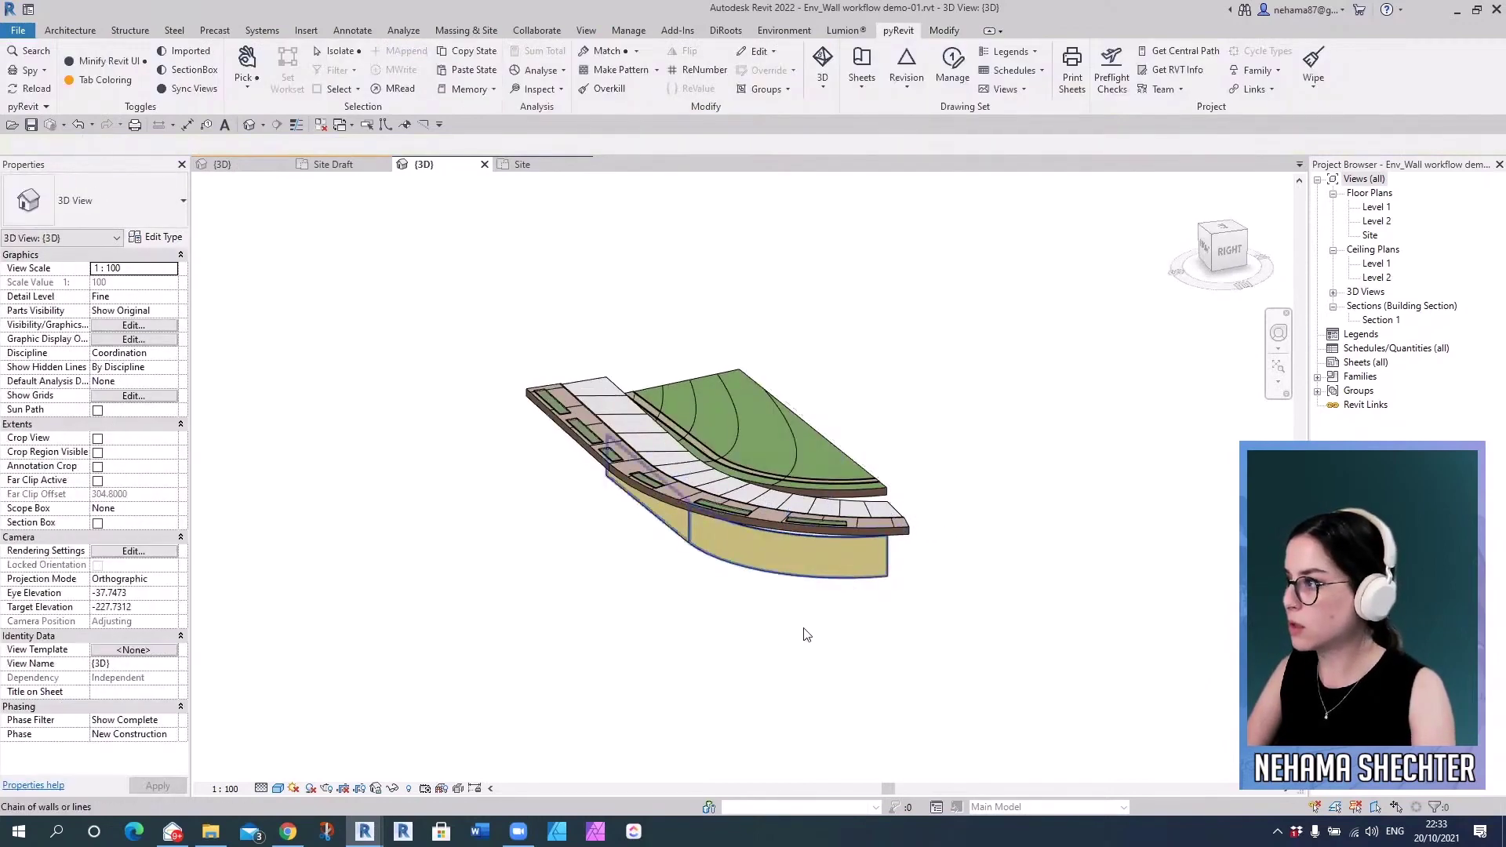
ctrl+click(643, 502)
click(777, 31)
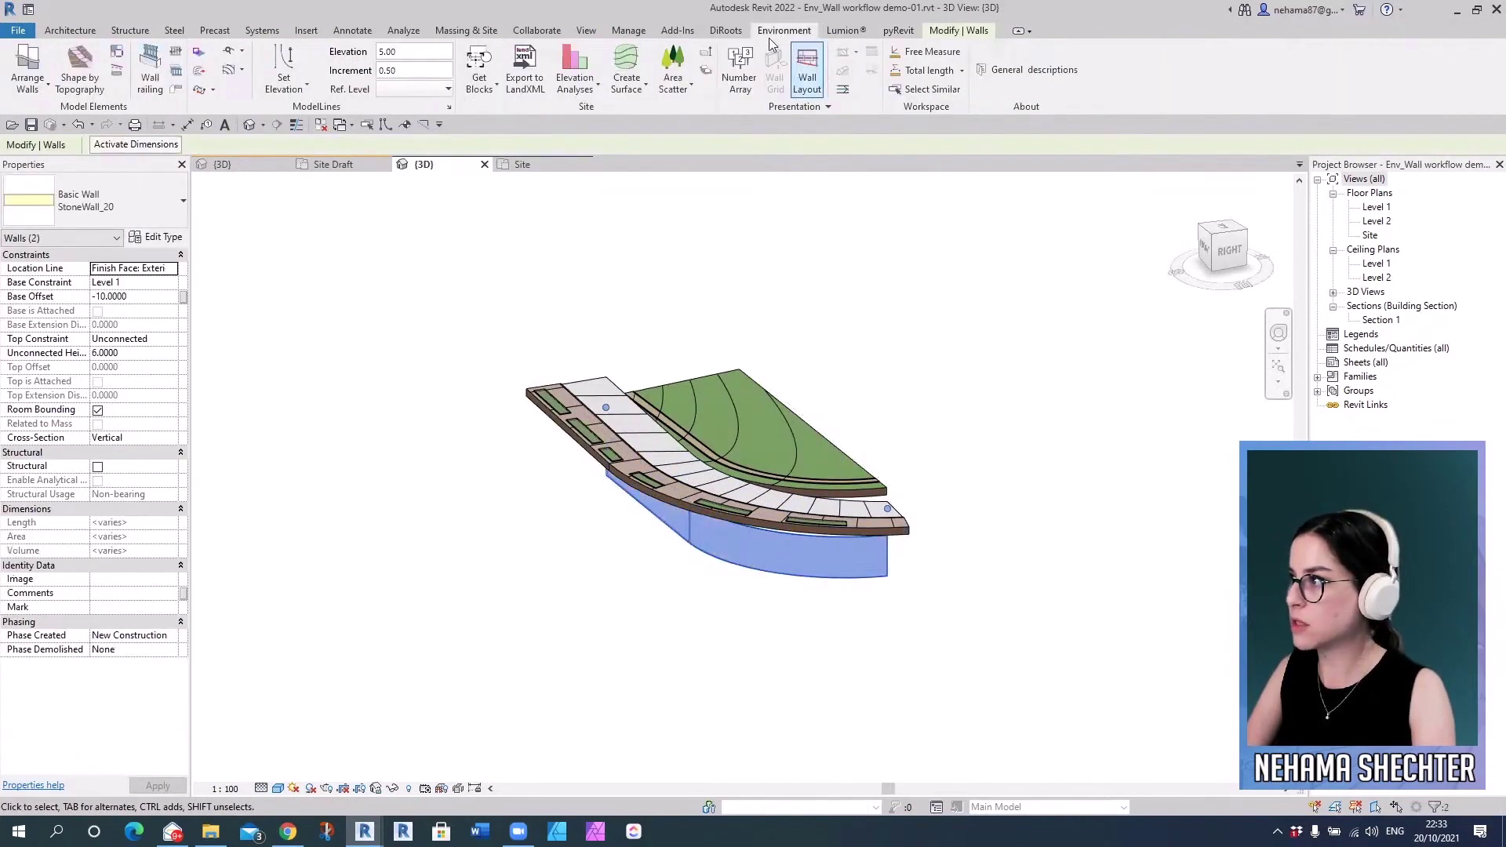
- In Arrange Walls, enable the 1.00 length pattern, set Step Offset to 0.50 and run it
click(25, 69)
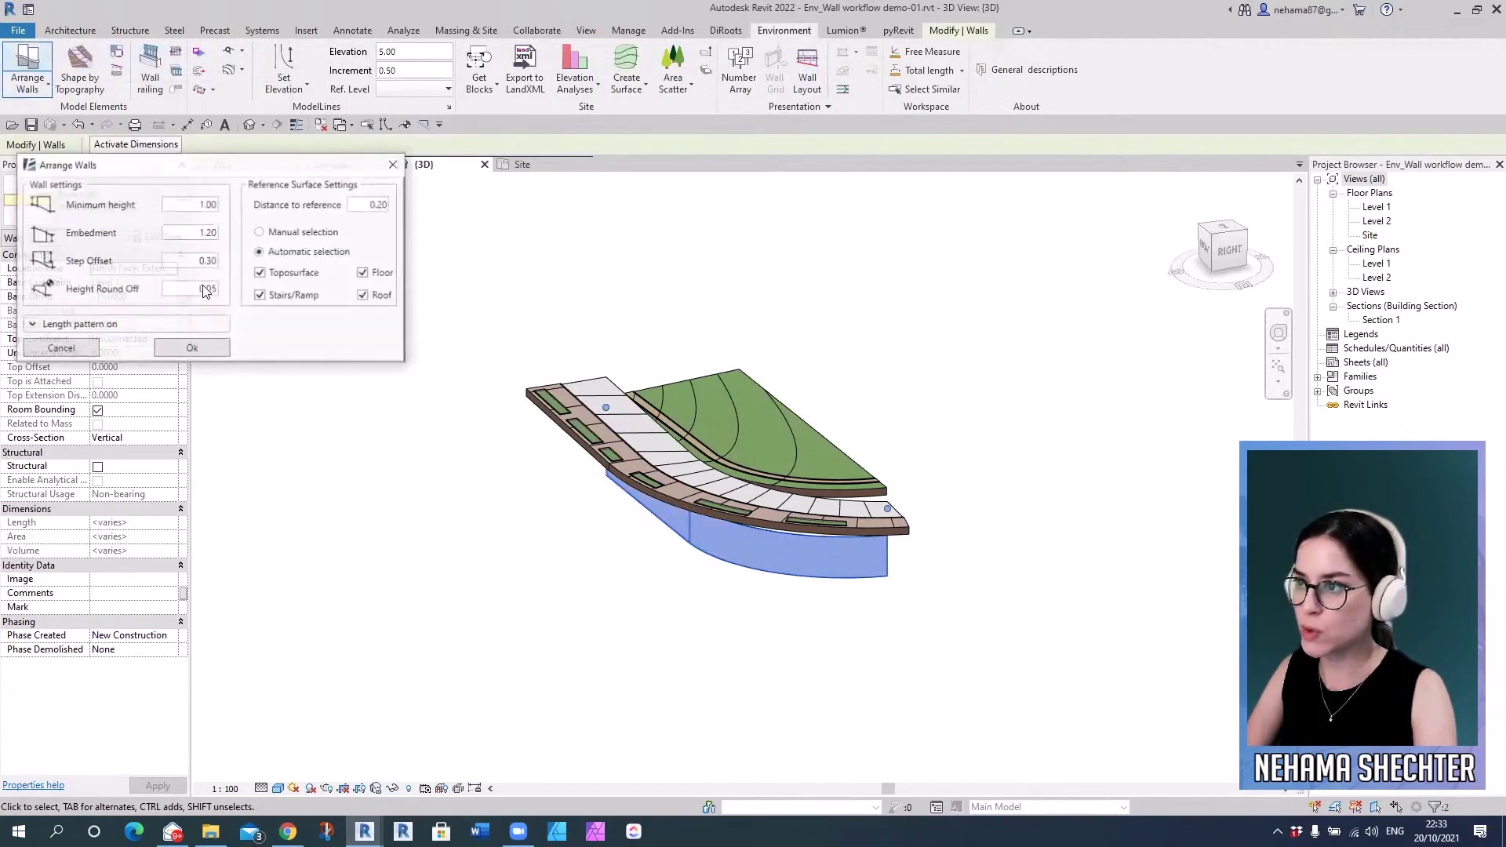
click(39, 328)
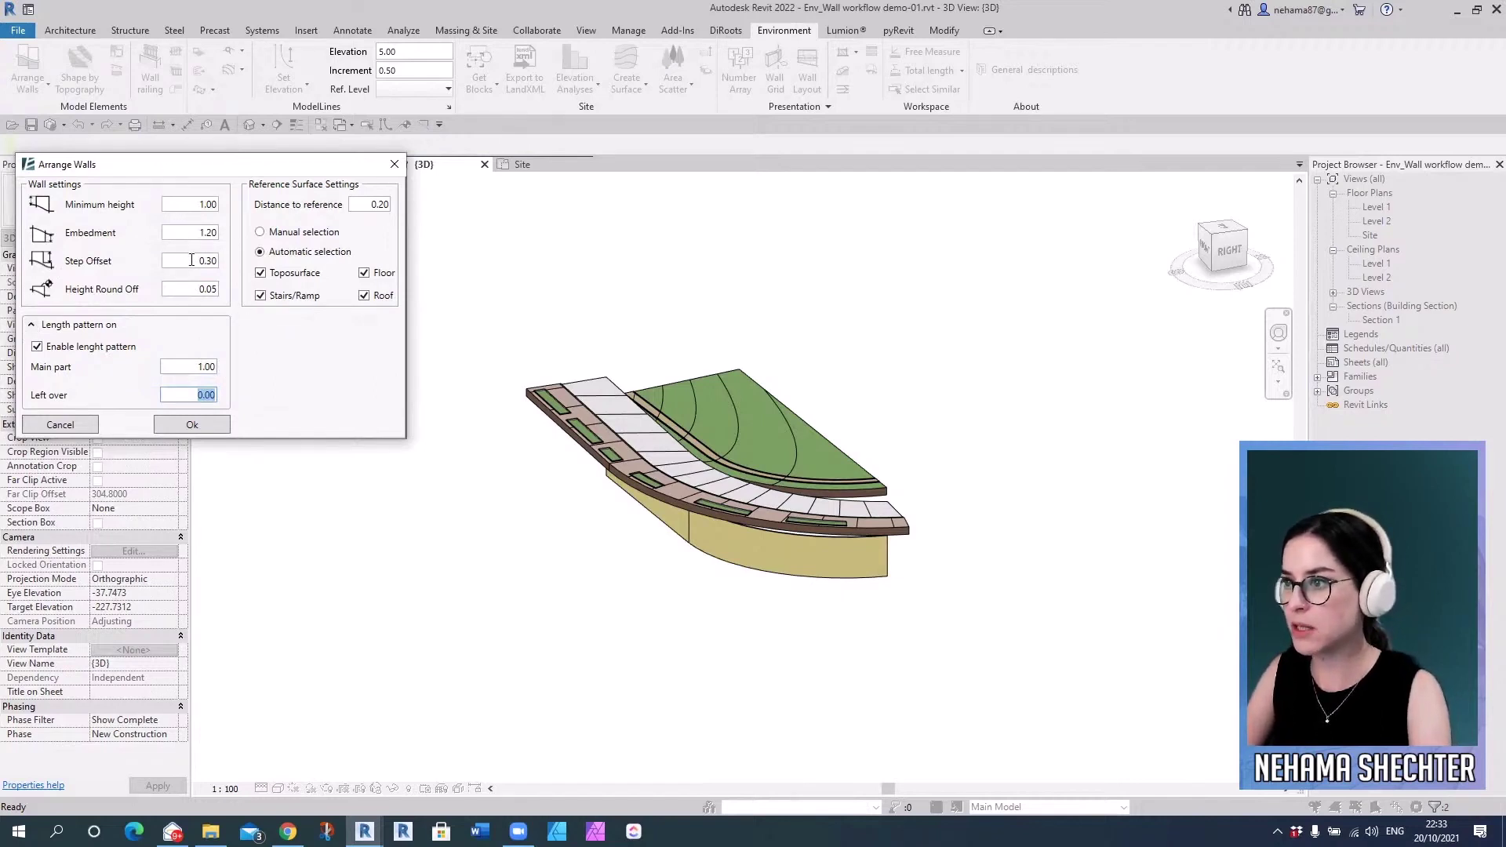
key(Tab)
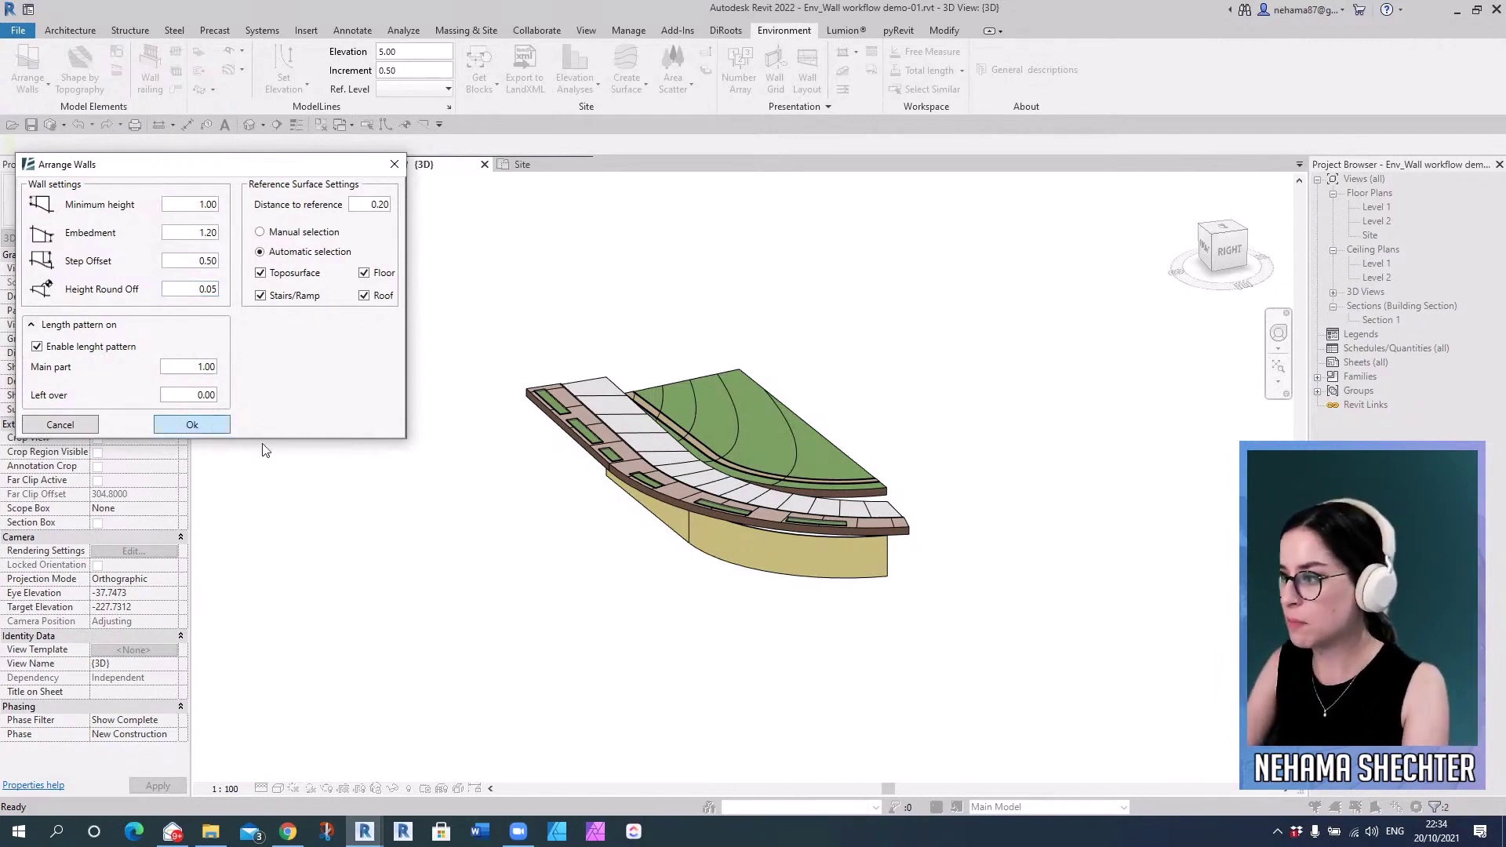
key(Return)
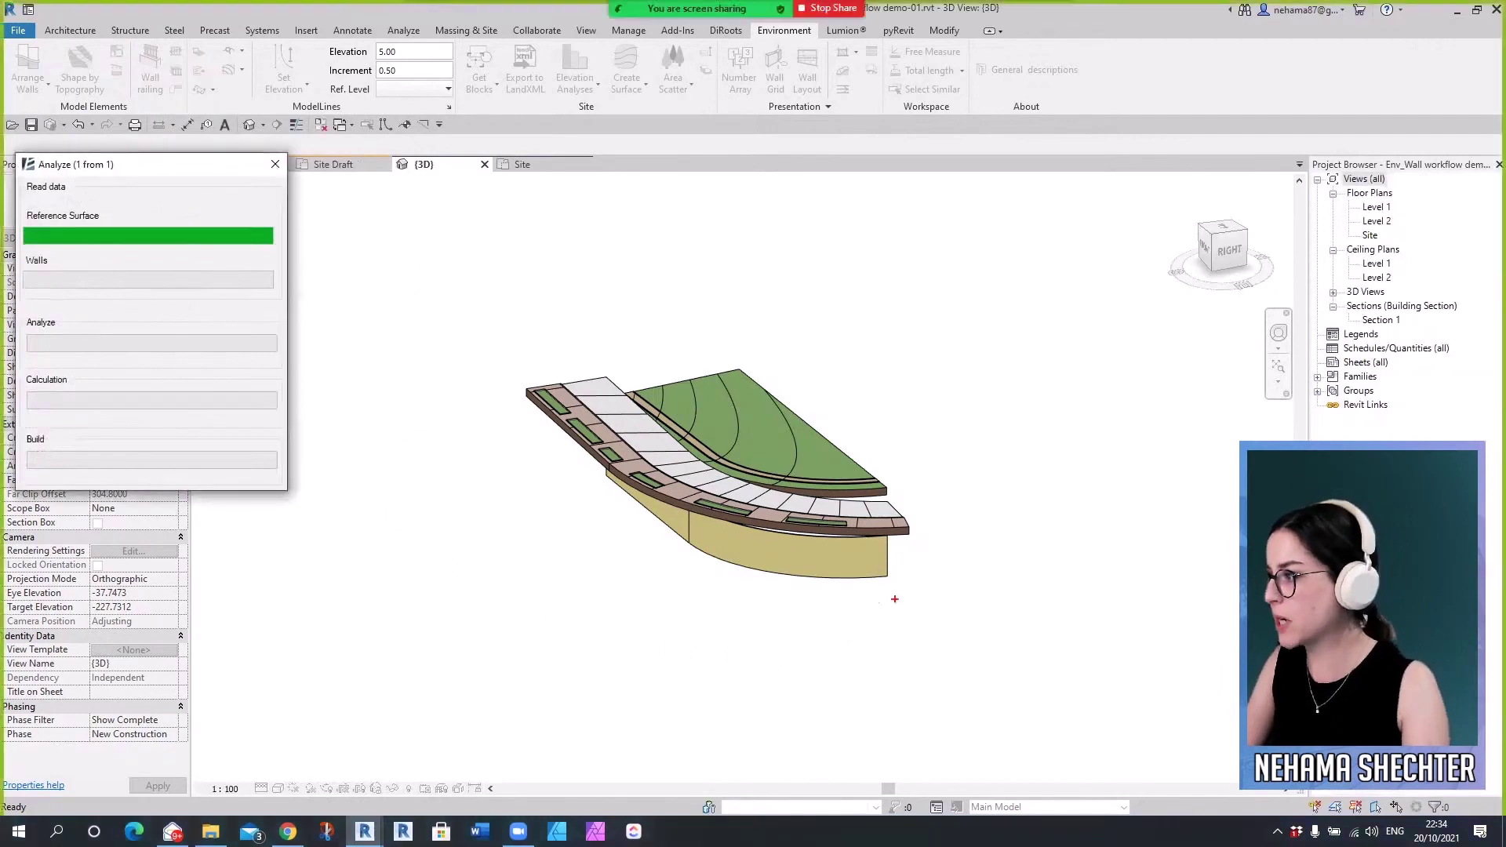
- Orbit closer and select the final stepped stone wall segment at the right end
drag(984, 251, 995, 700)
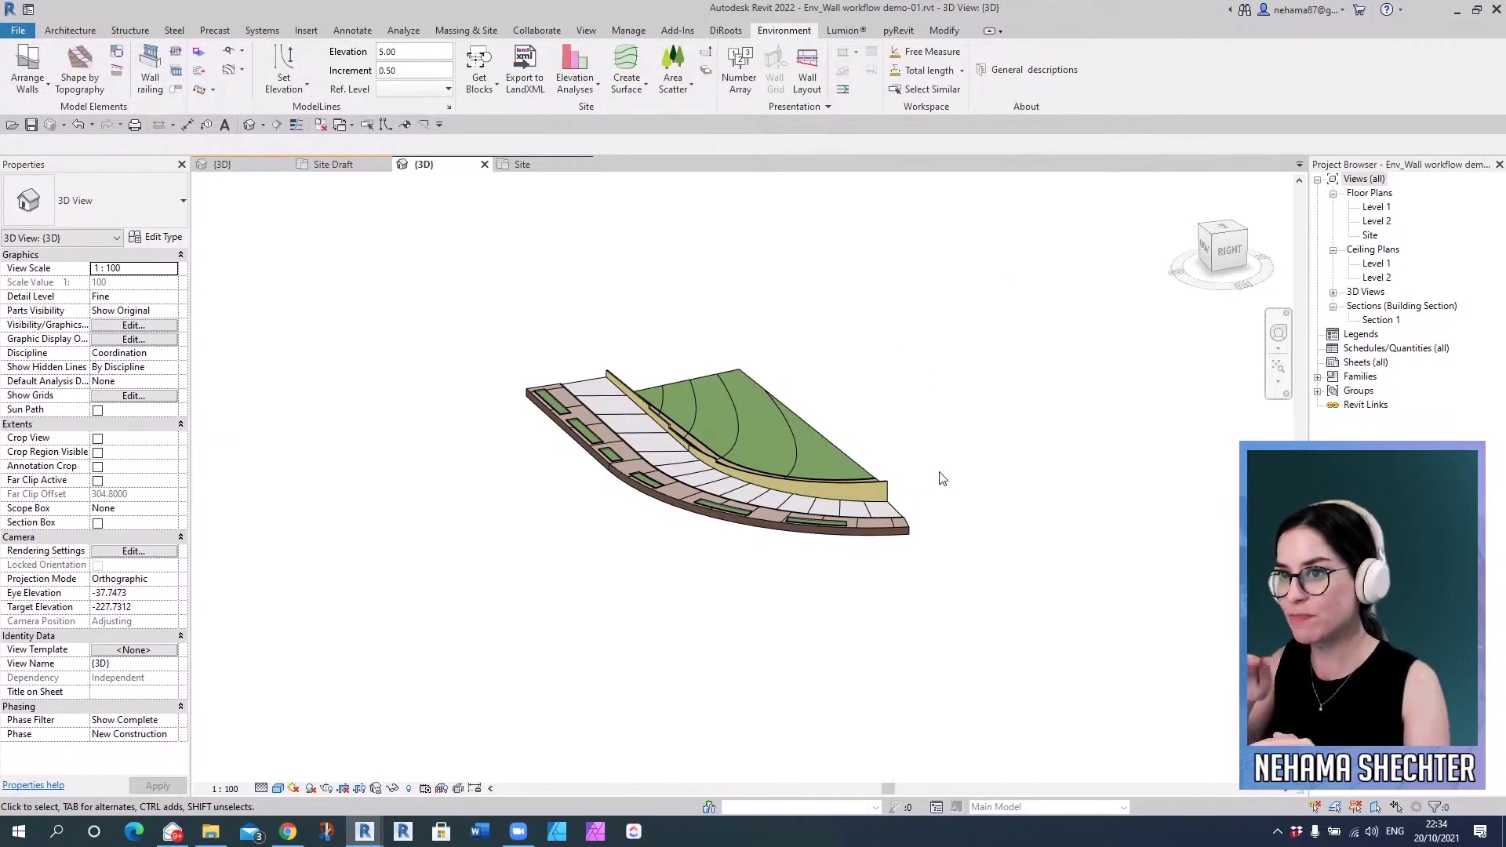
scroll(936, 480, up, 5)
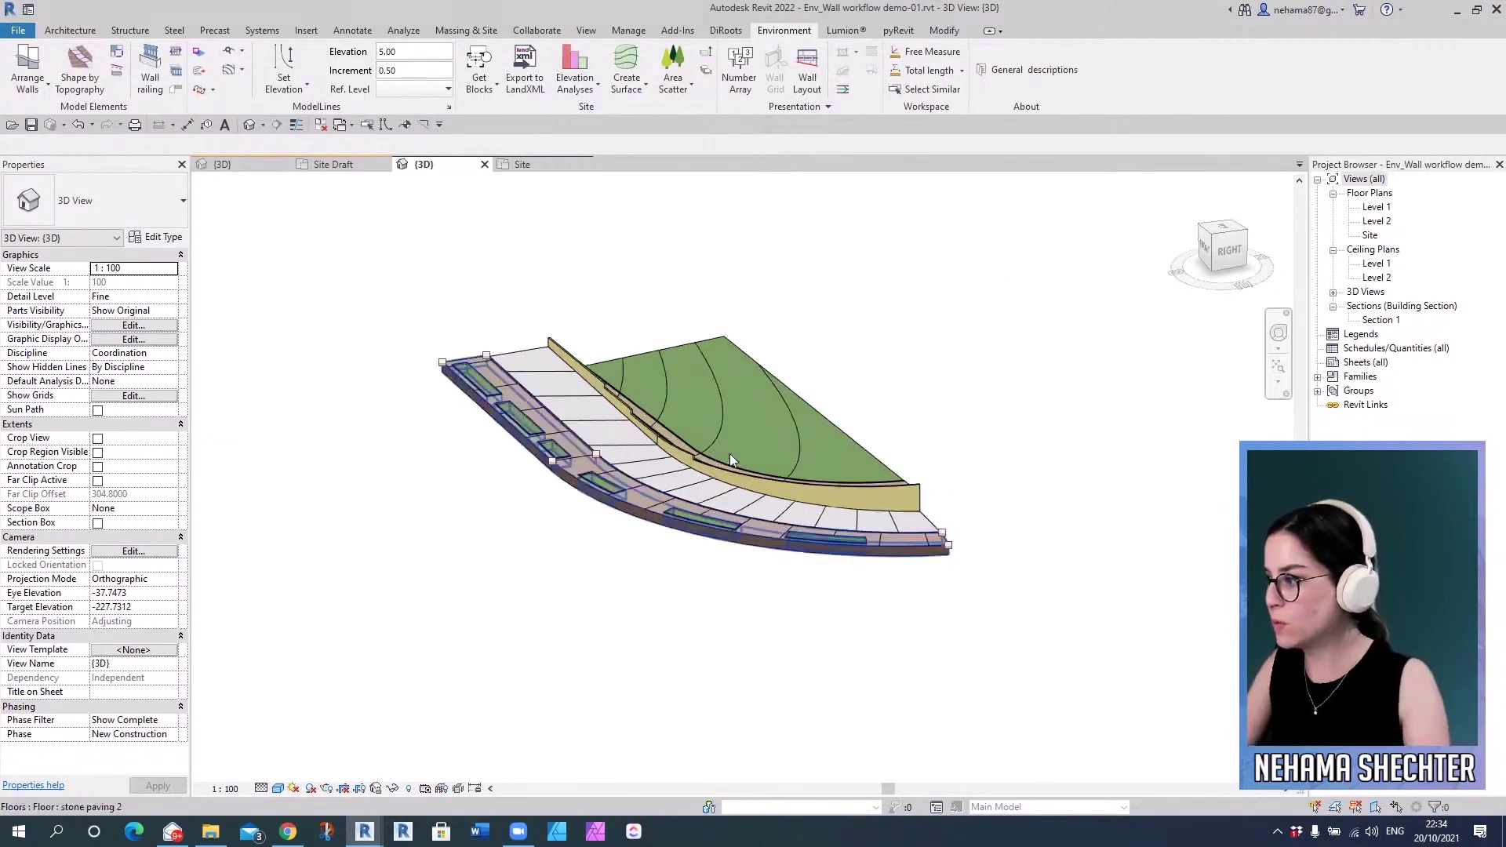
mouse_move(1120, 498)
shift+middle_down()
mouse_move(1069, 555)
mouse_move(823, 466)
mouse_move(858, 358)
mouse_move(884, 431)
mouse_move(1103, 561)
mouse_move(1190, 544)
mouse_move(1137, 562)
mouse_move(1130, 490)
shift+middle_up()
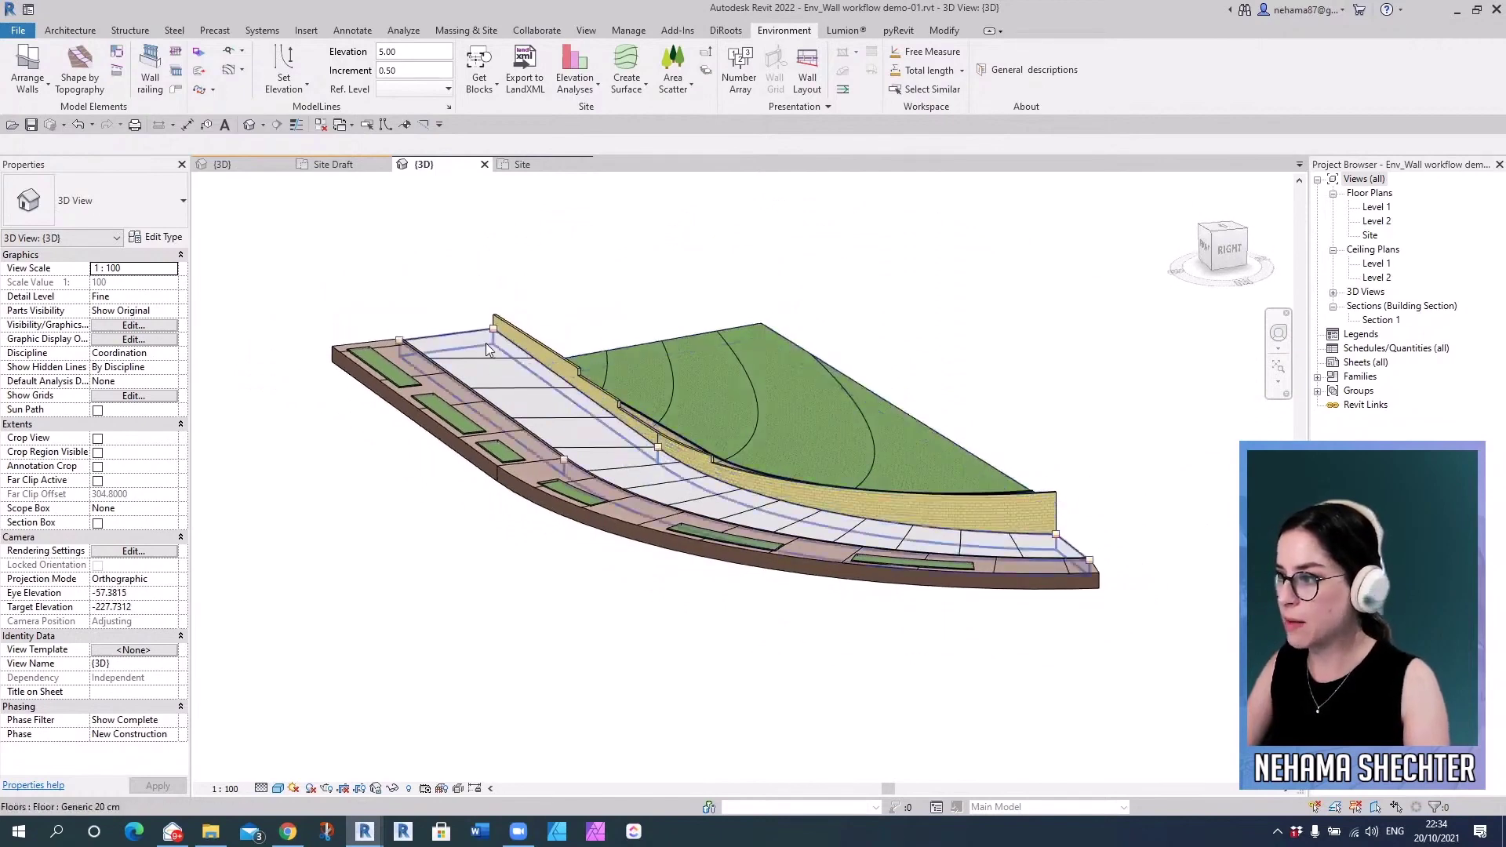
scroll(1068, 461, up, 2)
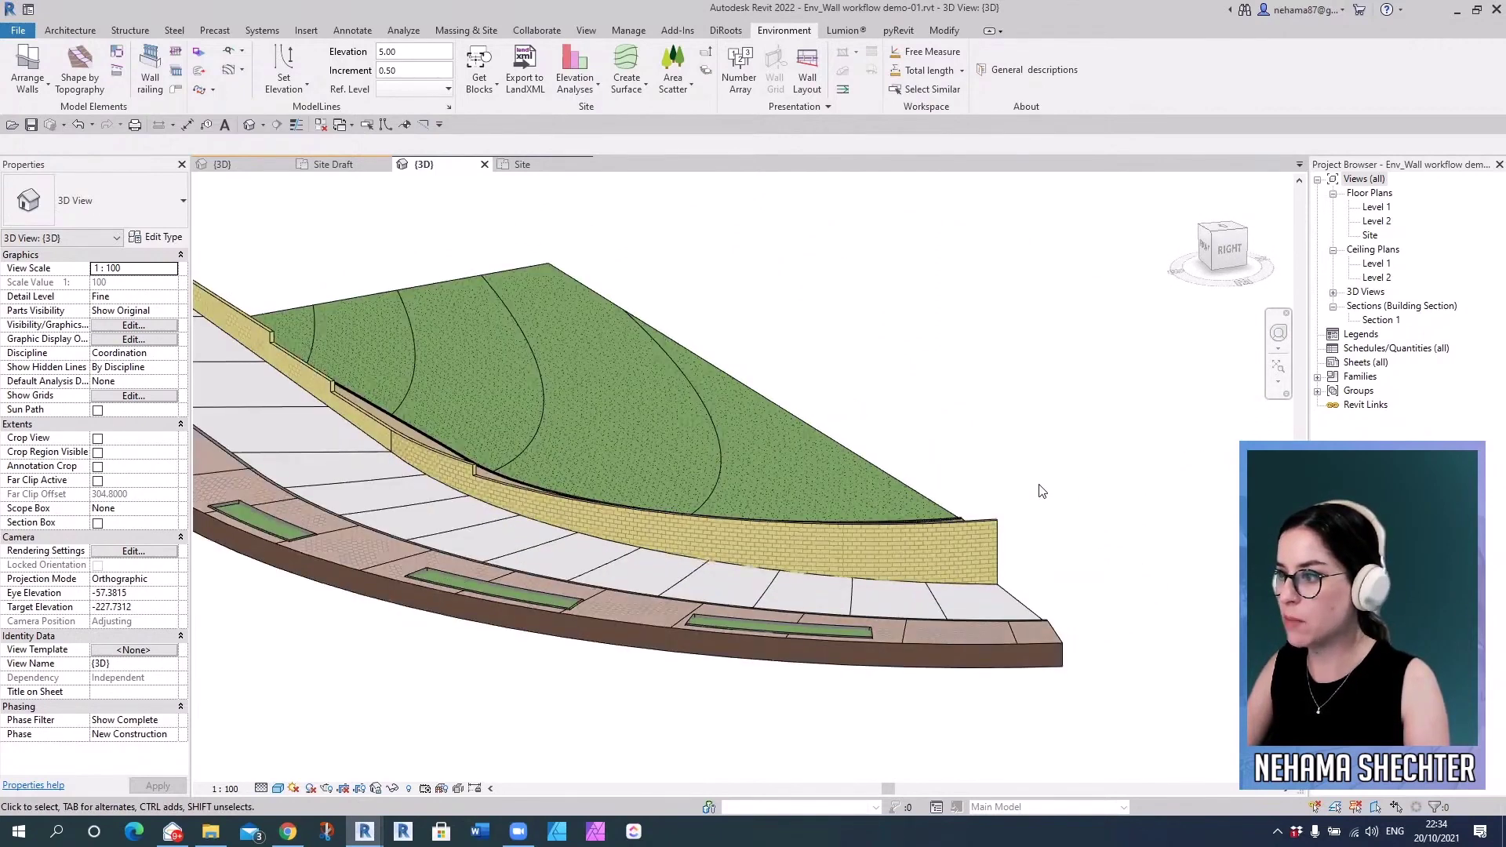
scroll(992, 516, down, 2)
click(992, 517)
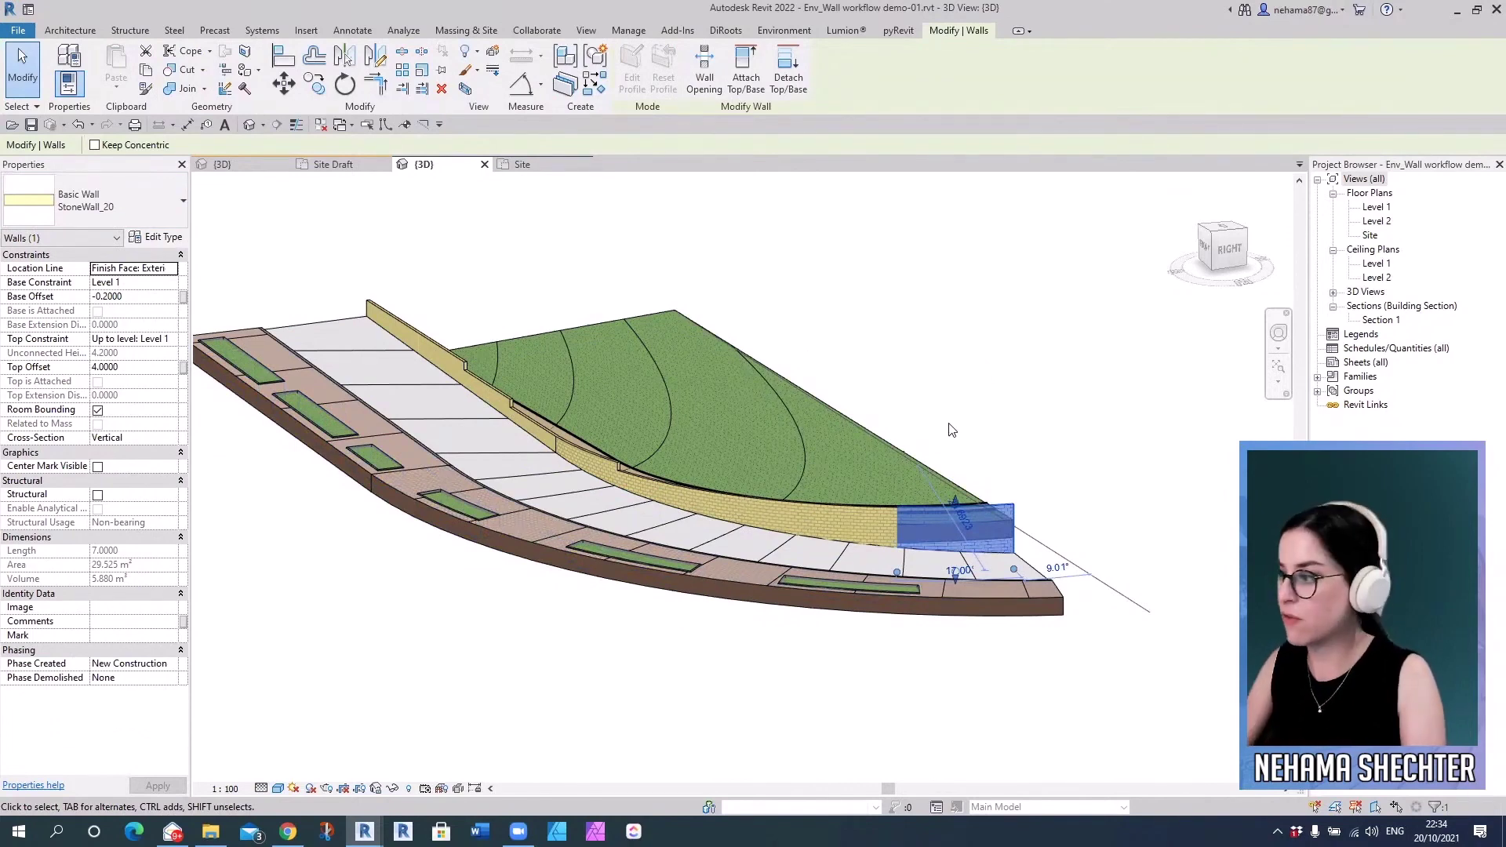
scroll(949, 649, up, 2)
drag(954, 408, 959, 470)
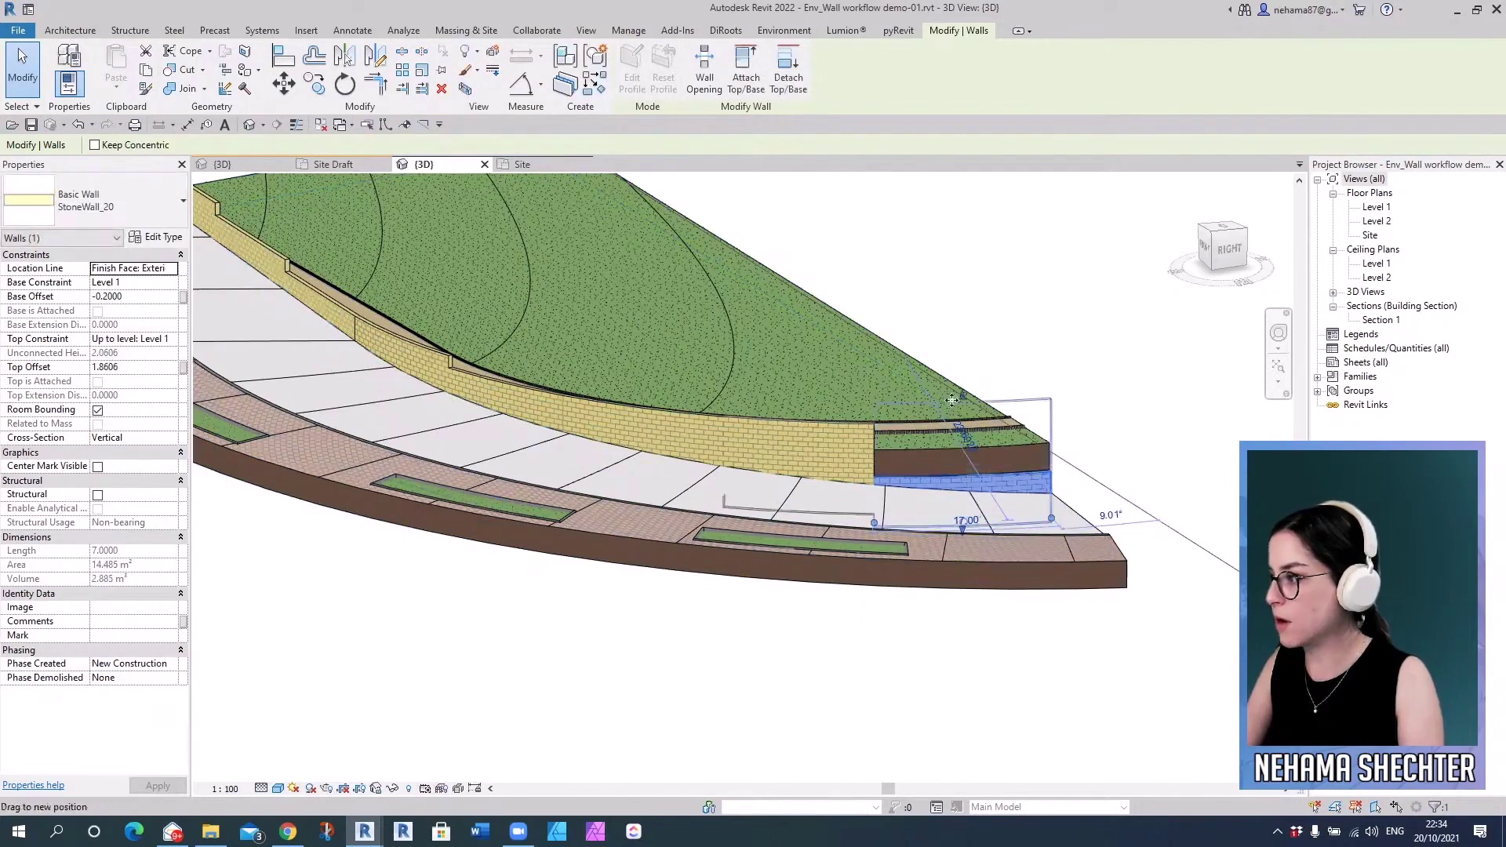
click(1122, 392)
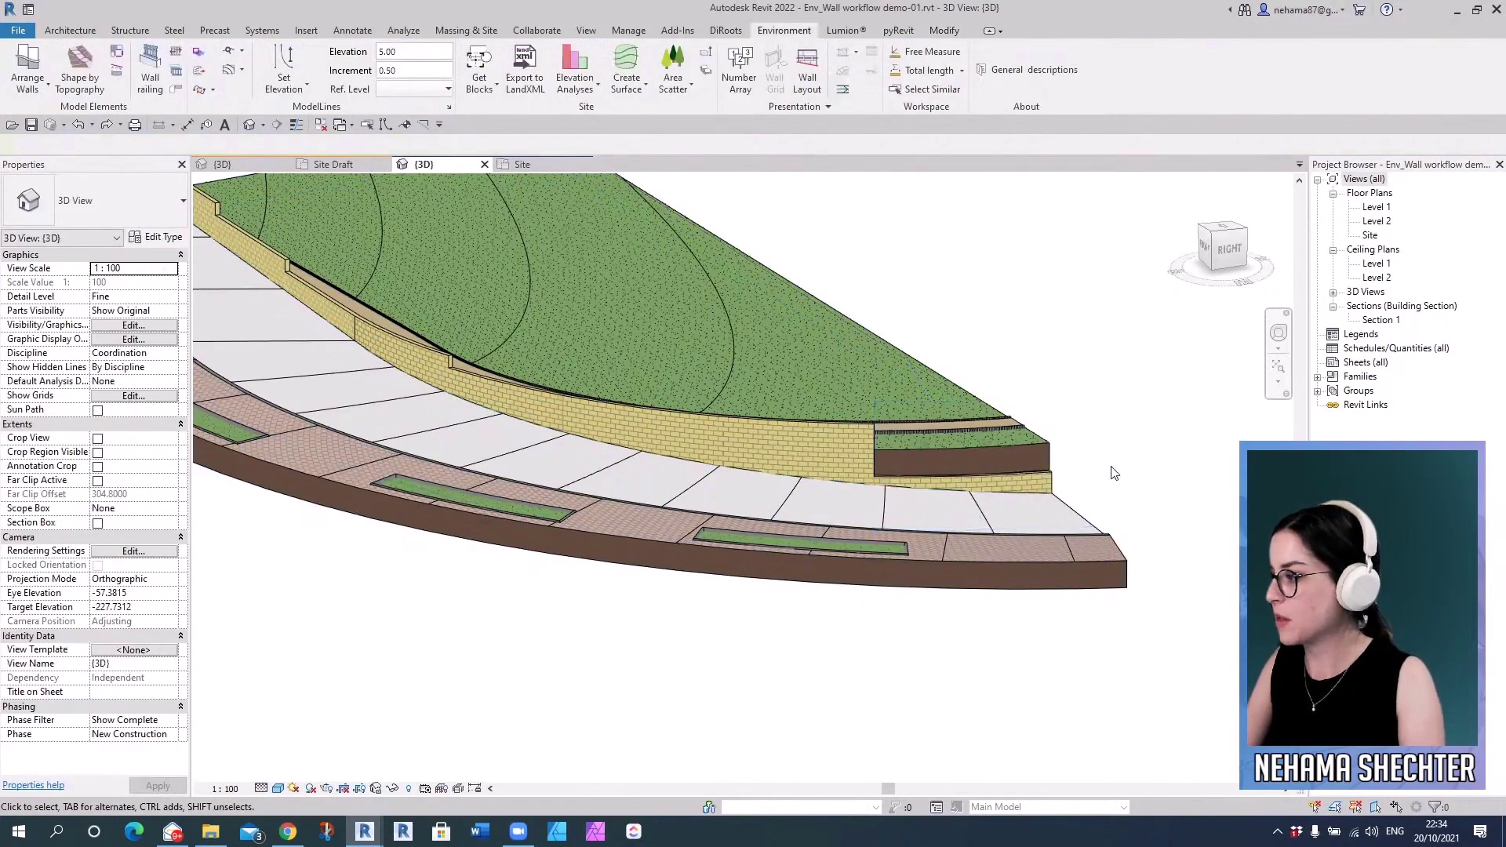
scroll(1115, 453, down, 3)
scroll(838, 460, up, 2)
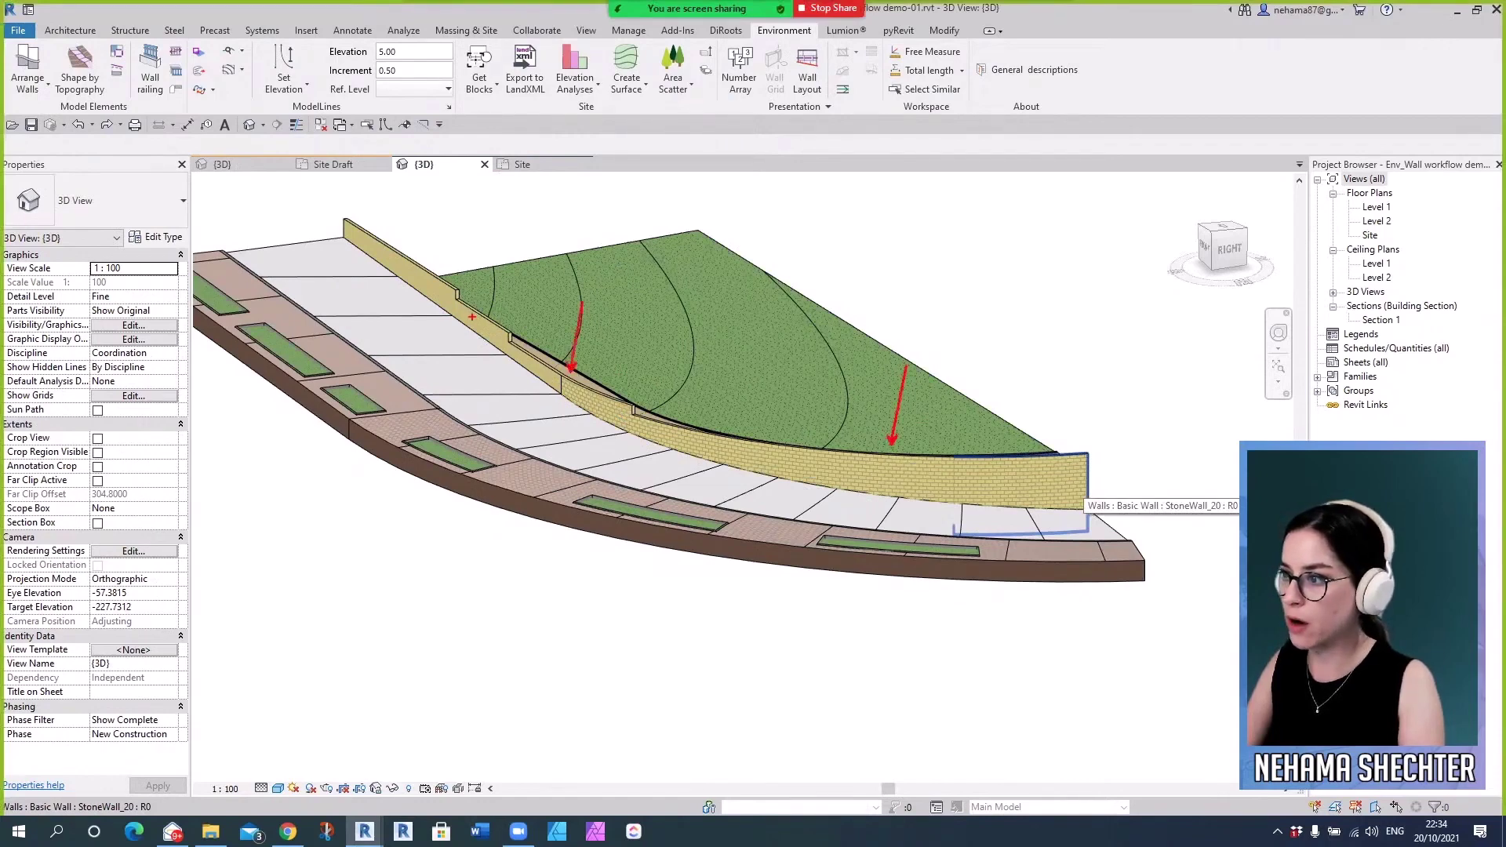
- Tab-select all nine stone walls and add 900mm Pipe wall railings on top of them
key(Tab)
click(1058, 481)
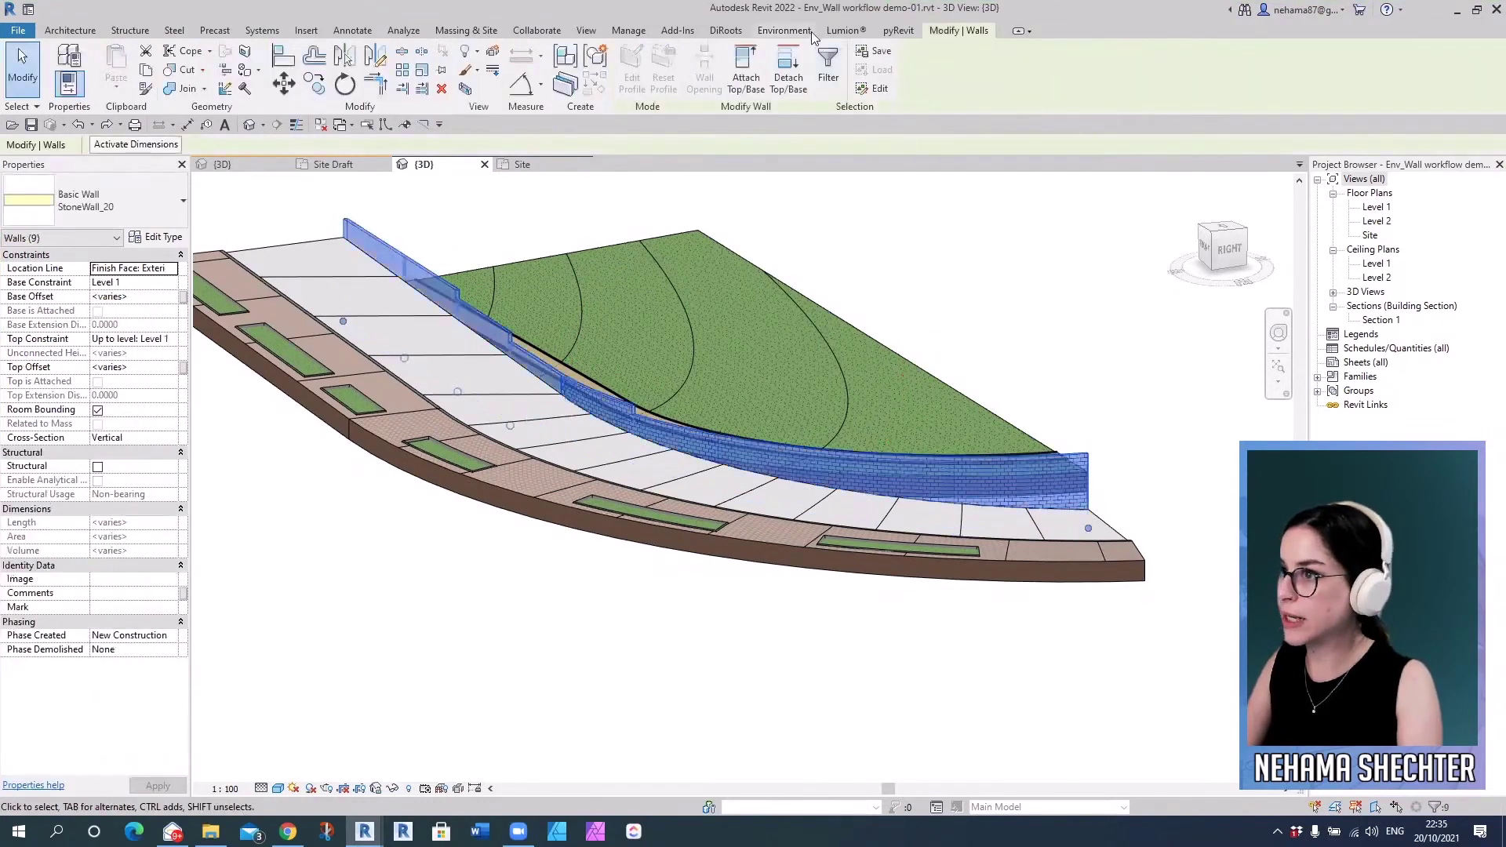
click(783, 30)
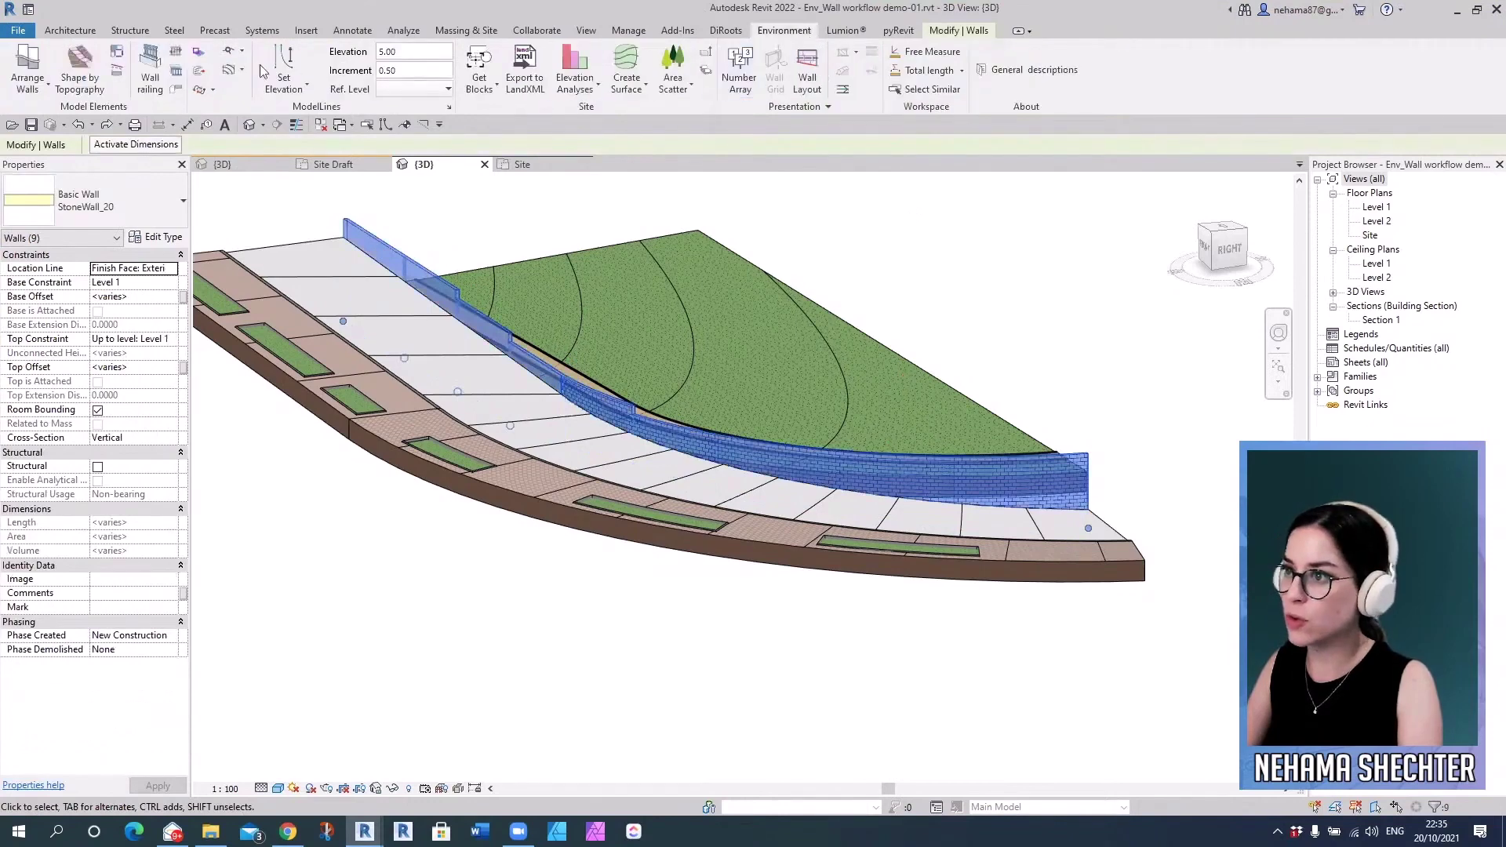
click(151, 72)
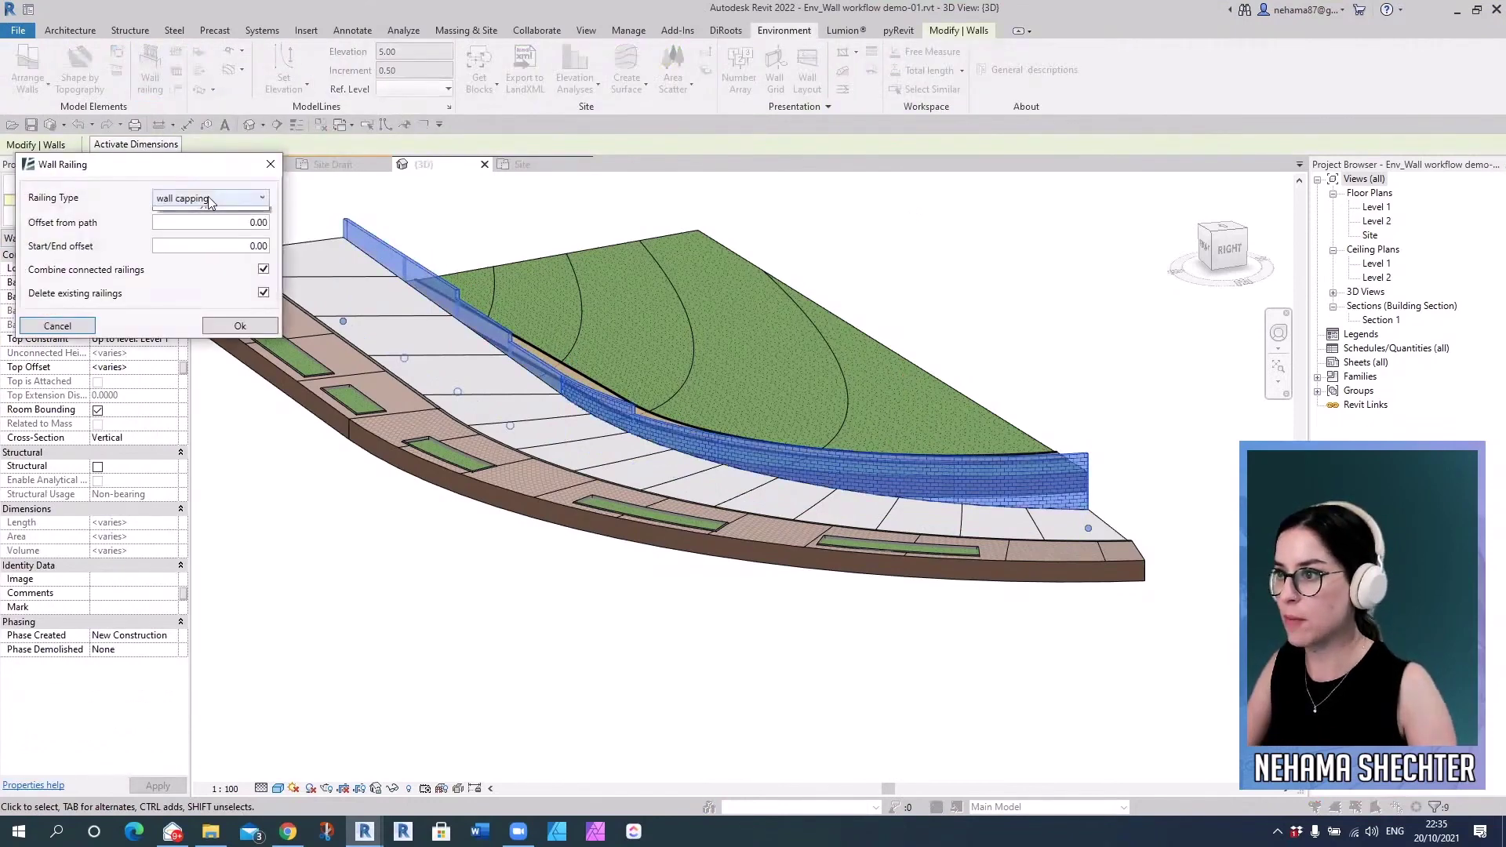
click(210, 200)
click(196, 222)
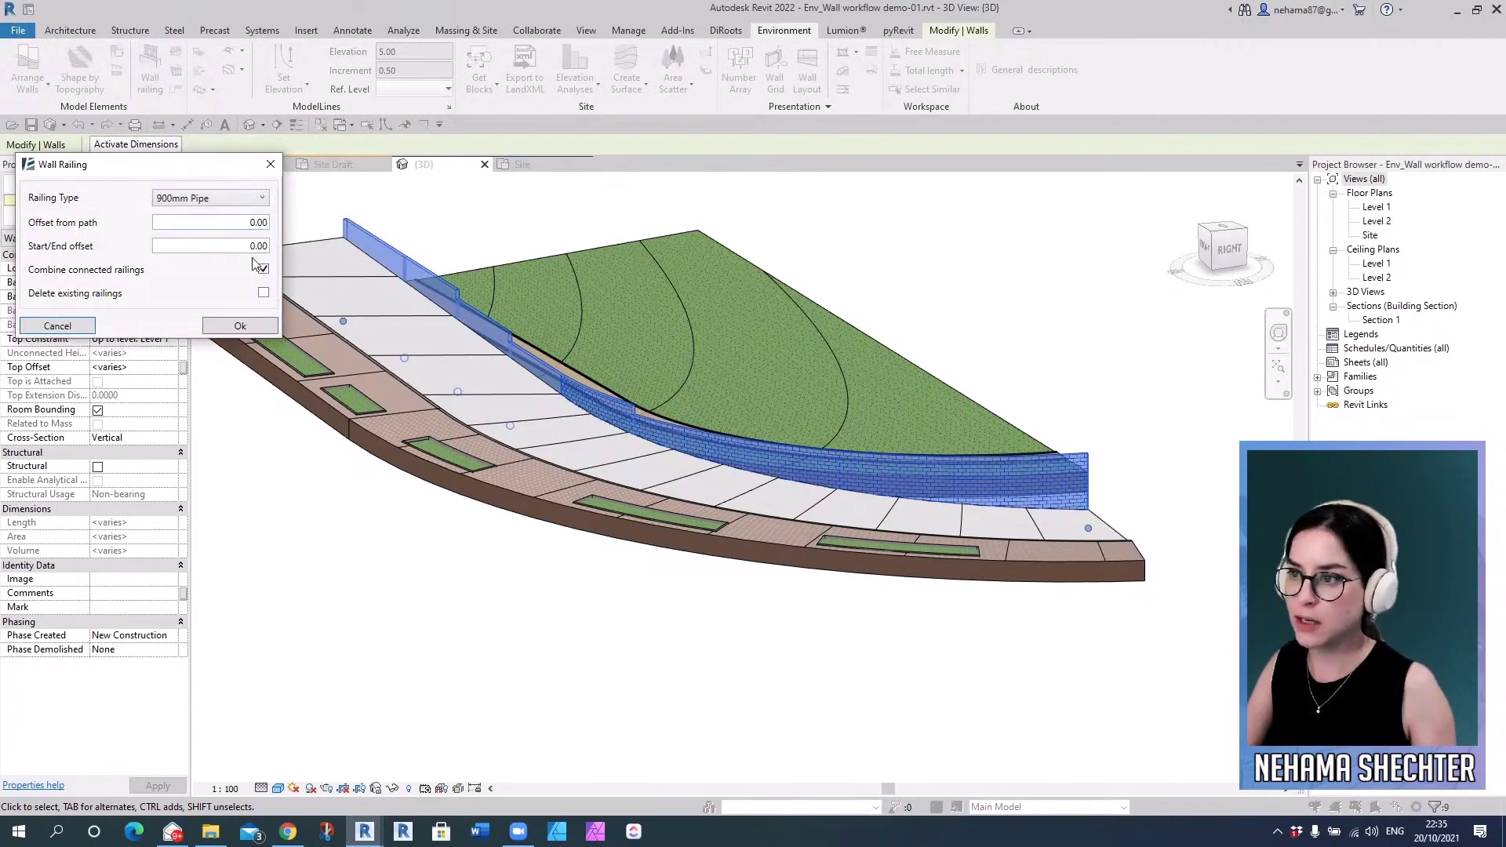
click(240, 326)
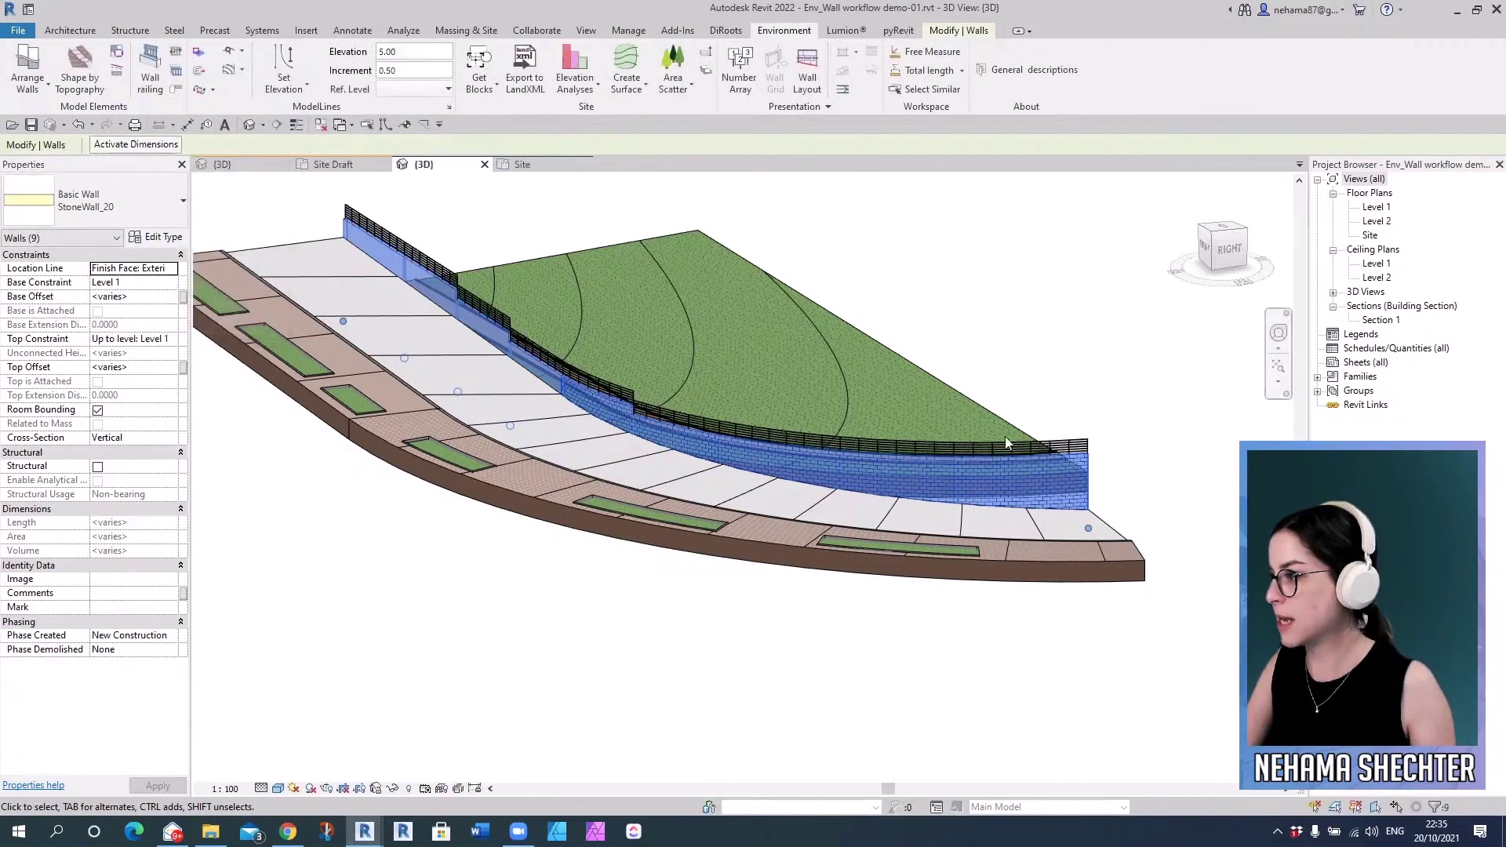
click(883, 463)
click(750, 438)
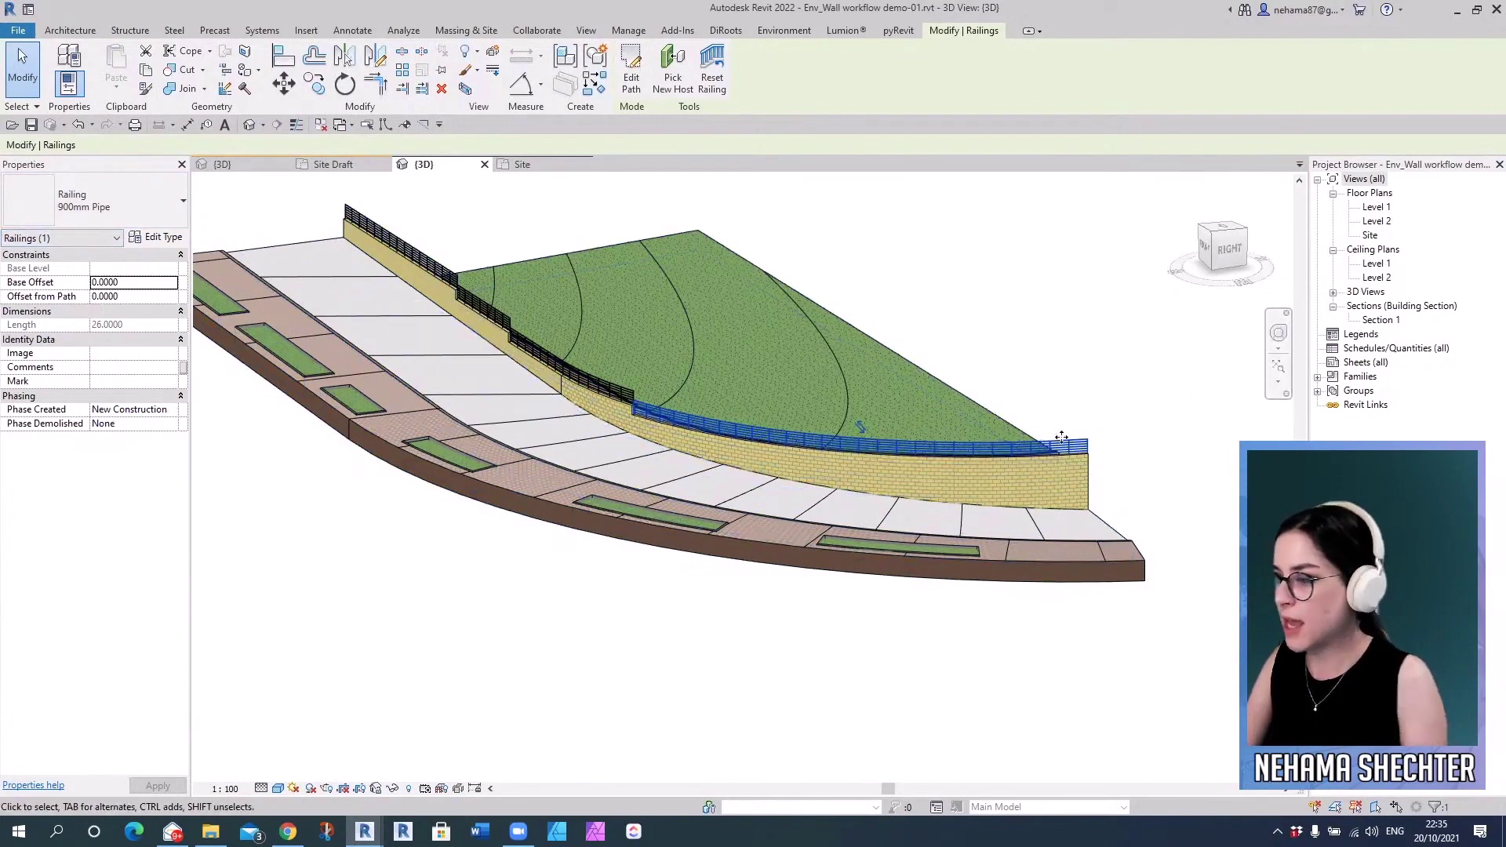
shift+middle_drag(1039, 435, 1136, 483)
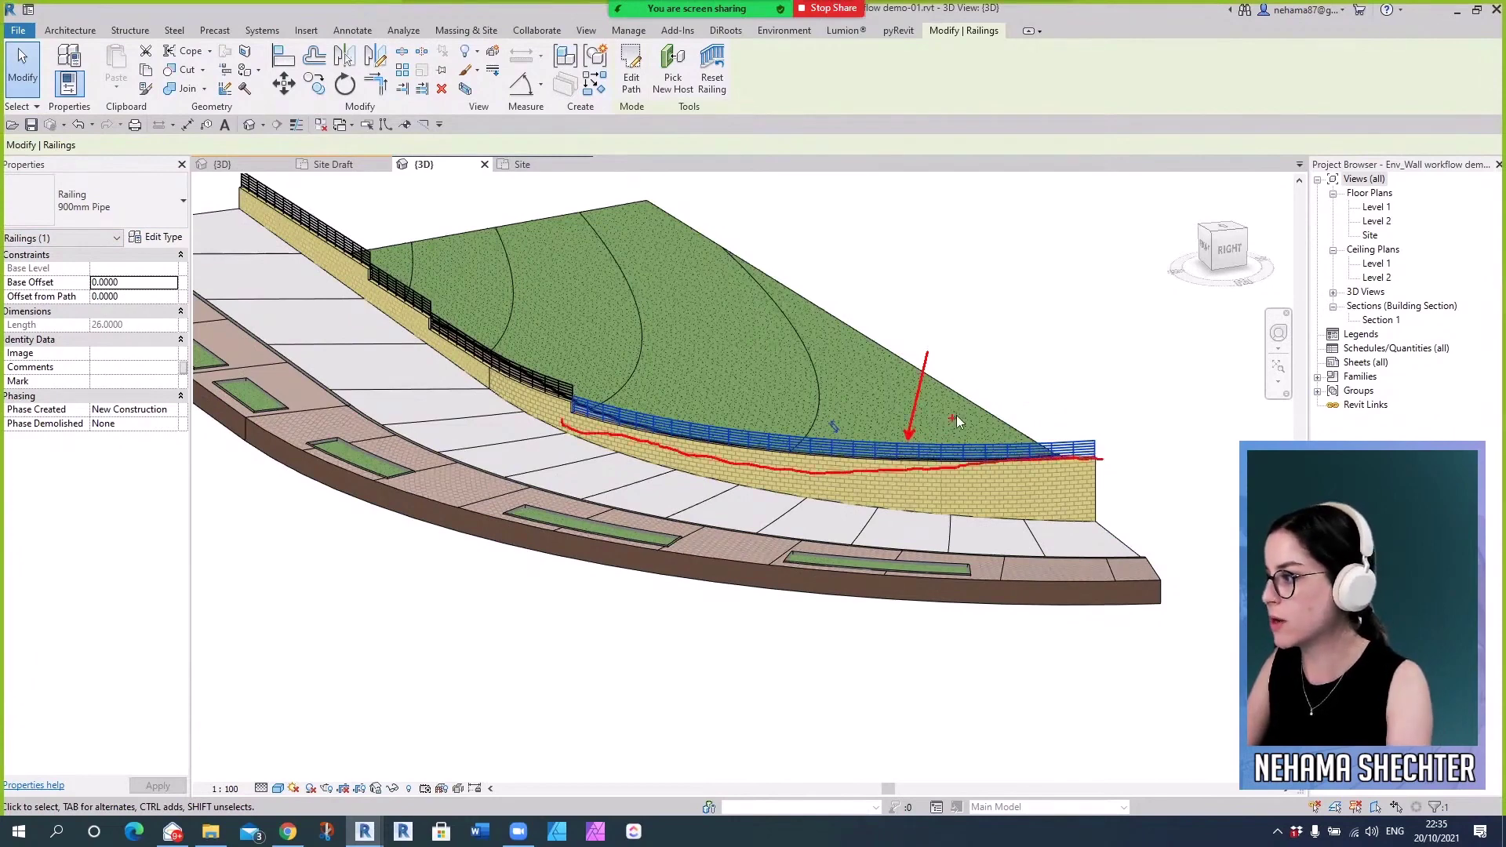
scroll(827, 485, up, 2)
click(829, 487)
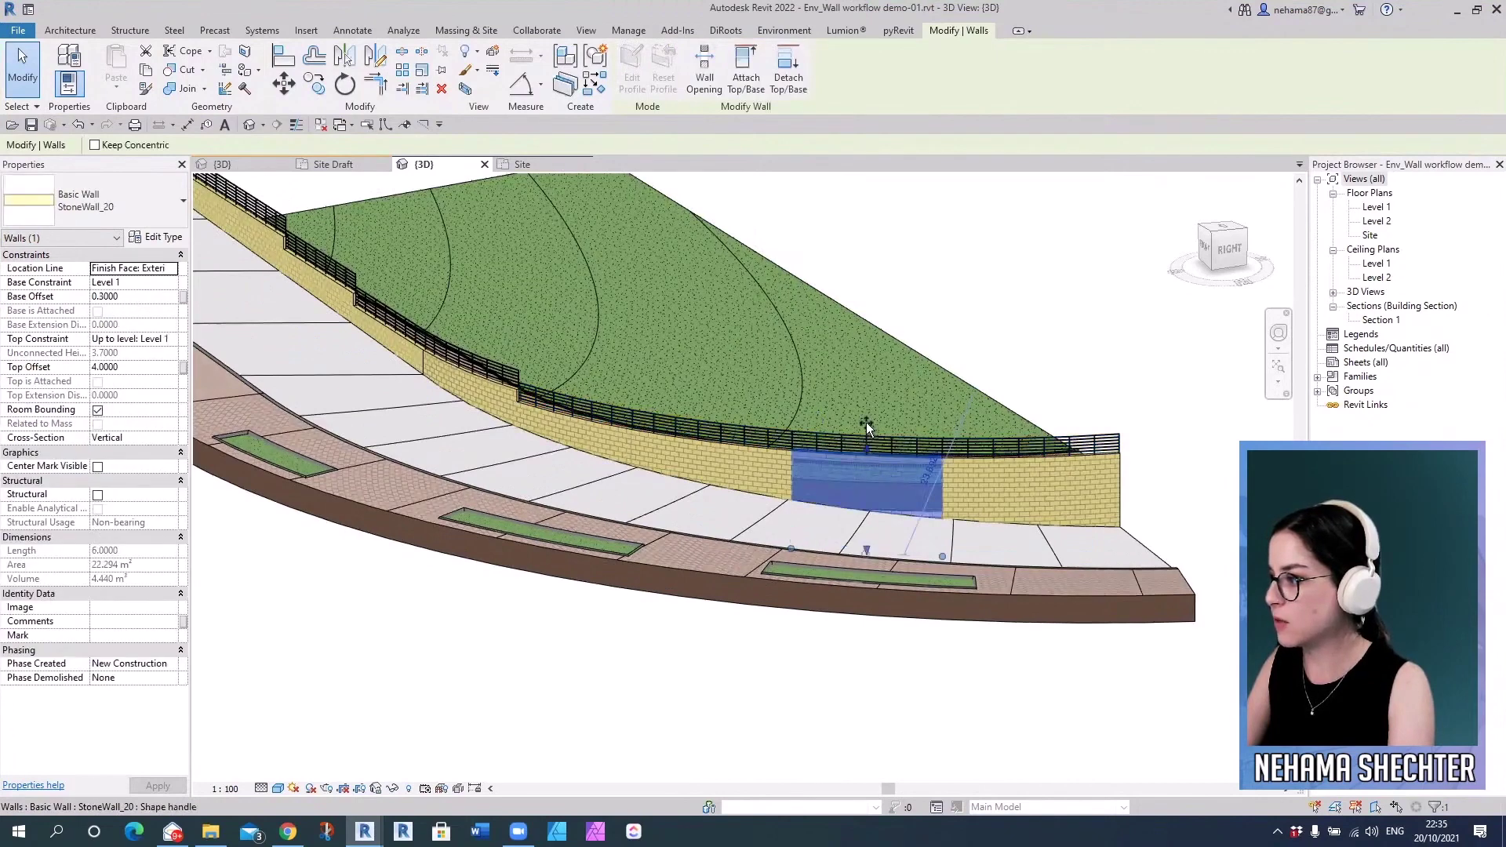
drag(866, 426, 865, 423)
click(986, 441)
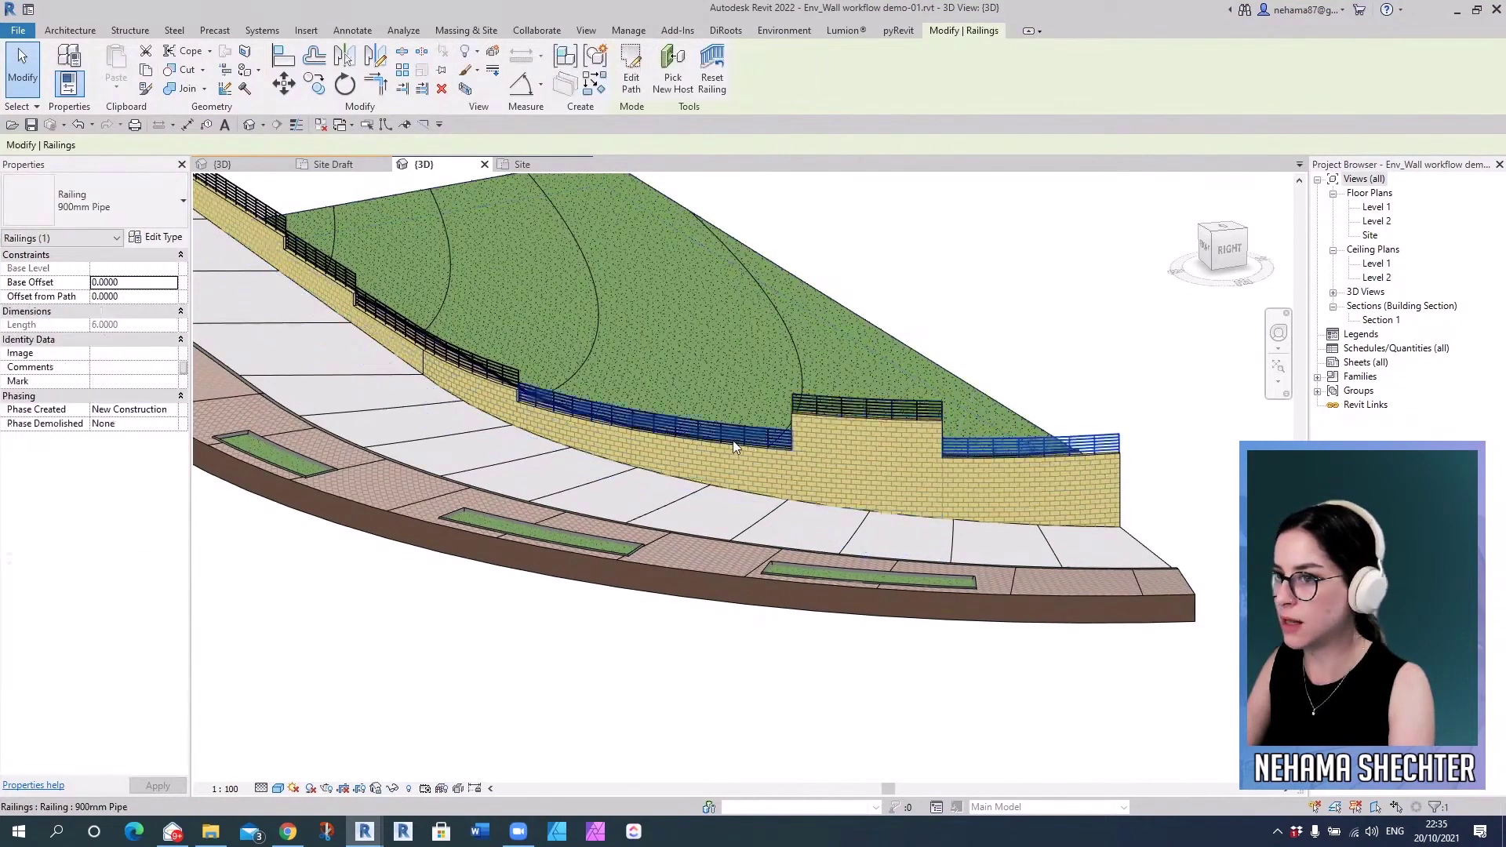
key(ctrl+z)
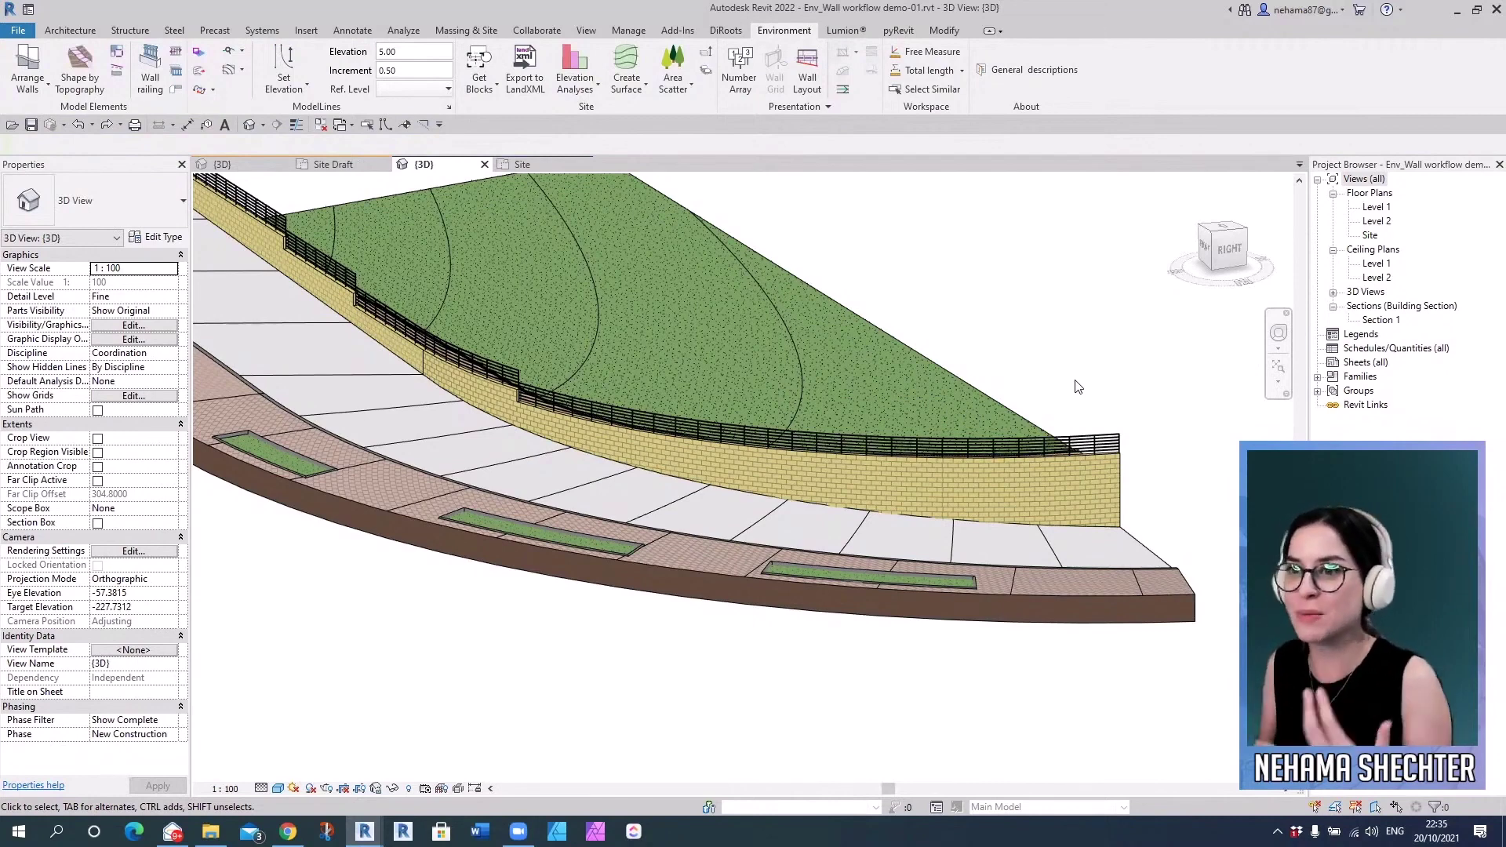
scroll(1106, 404, down, 4)
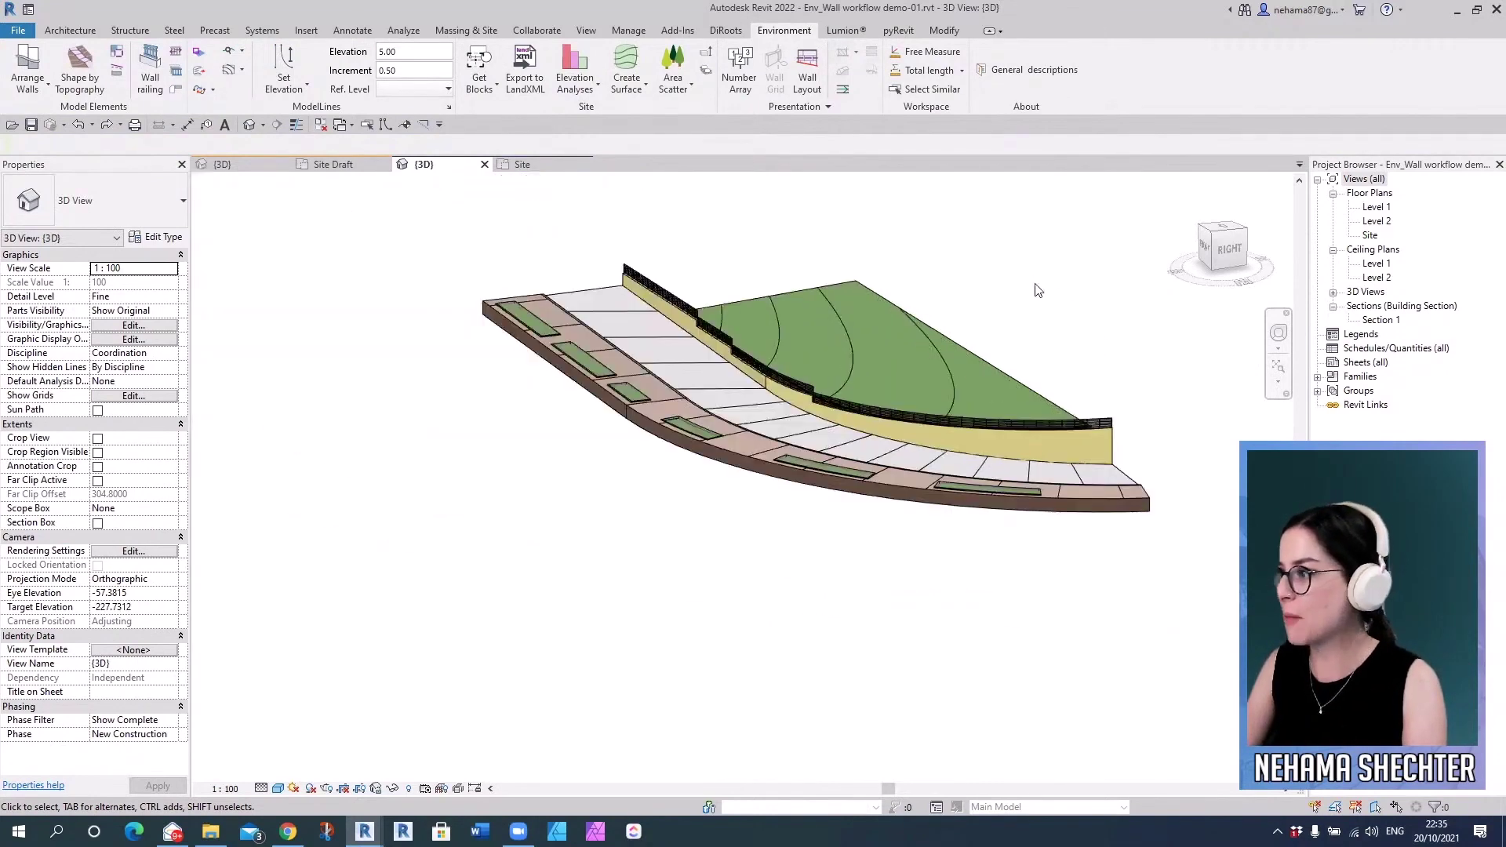
scroll(1063, 302, up, 3)
key(Tab)
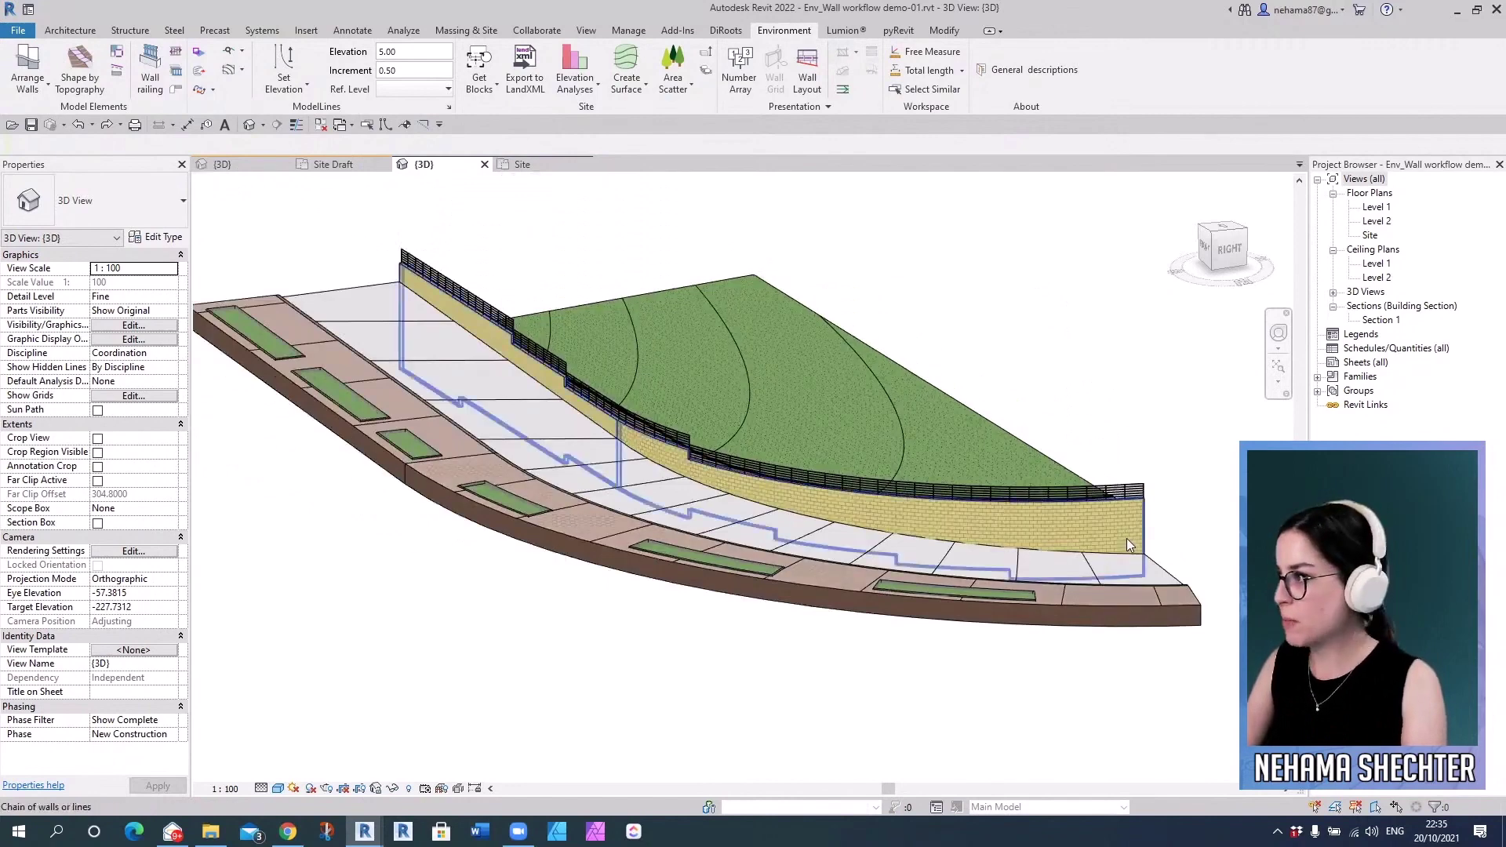
click(1126, 538)
click(783, 30)
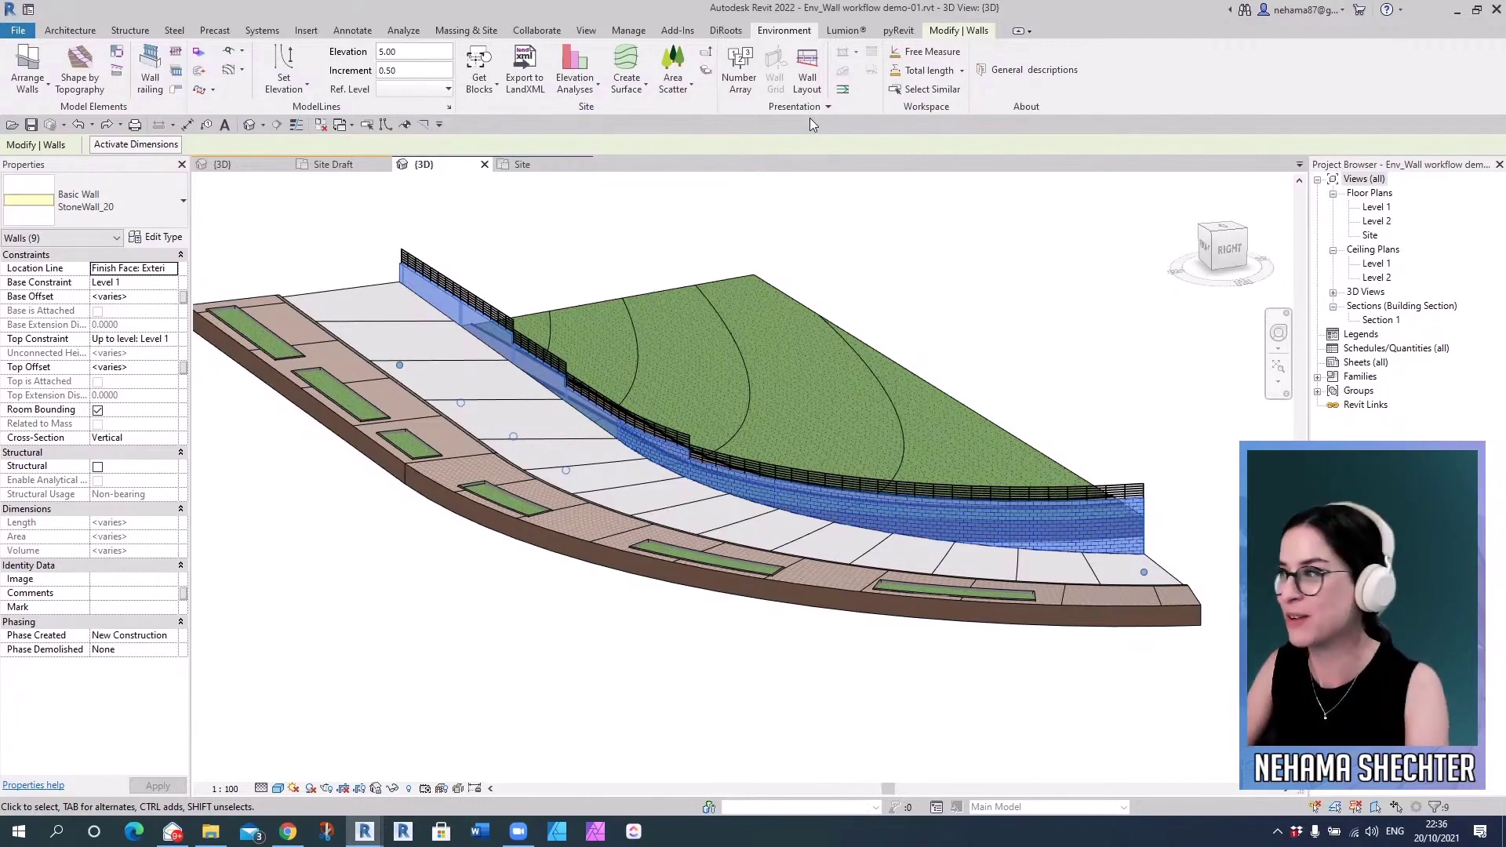
- Run Wall Layout on the stone wall's outer face to create the Elevation 1 - a view
click(807, 74)
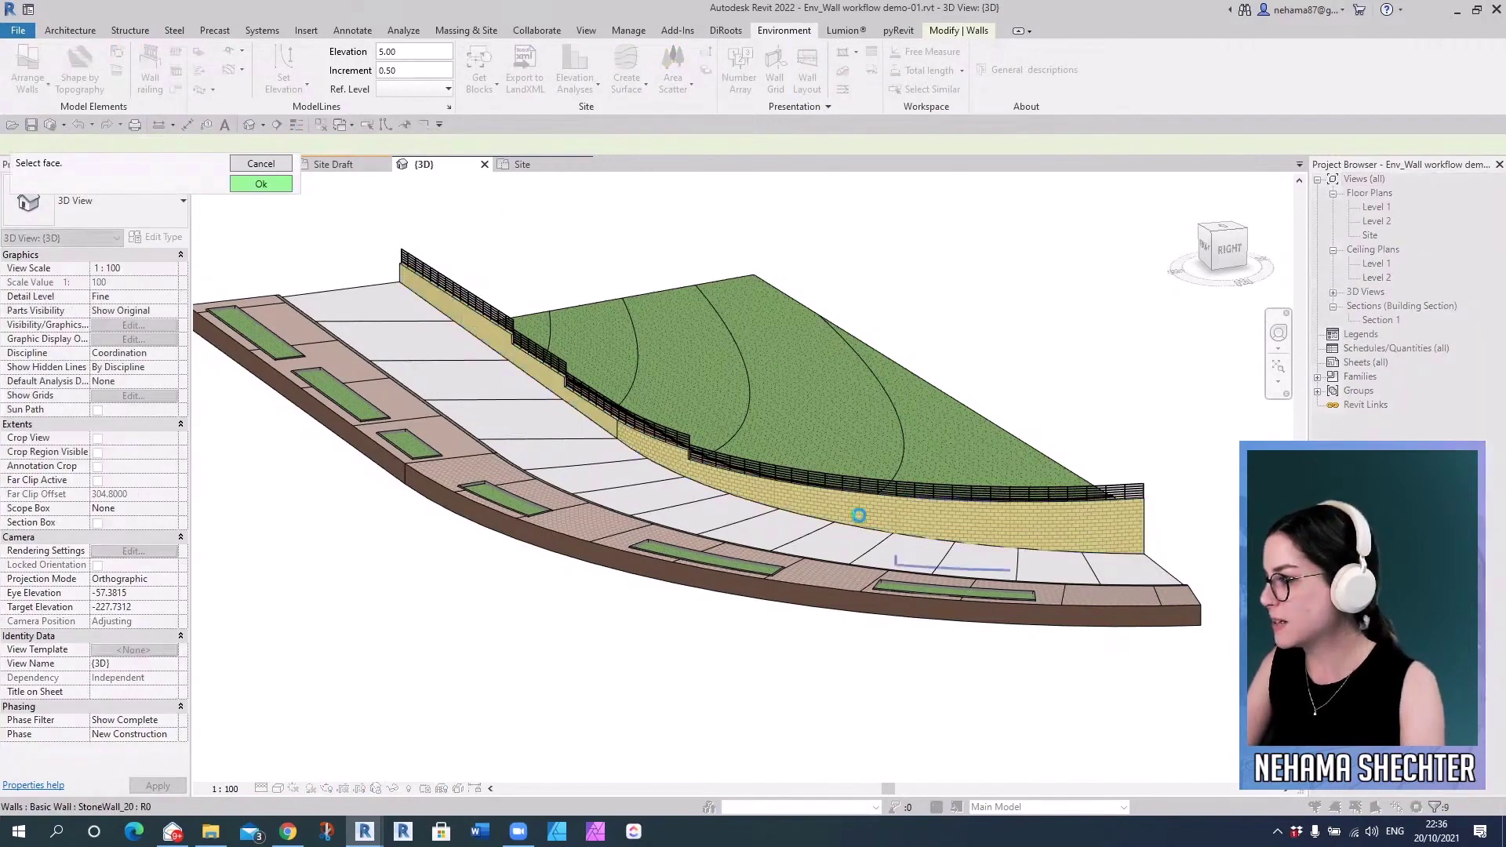
click(825, 511)
click(261, 183)
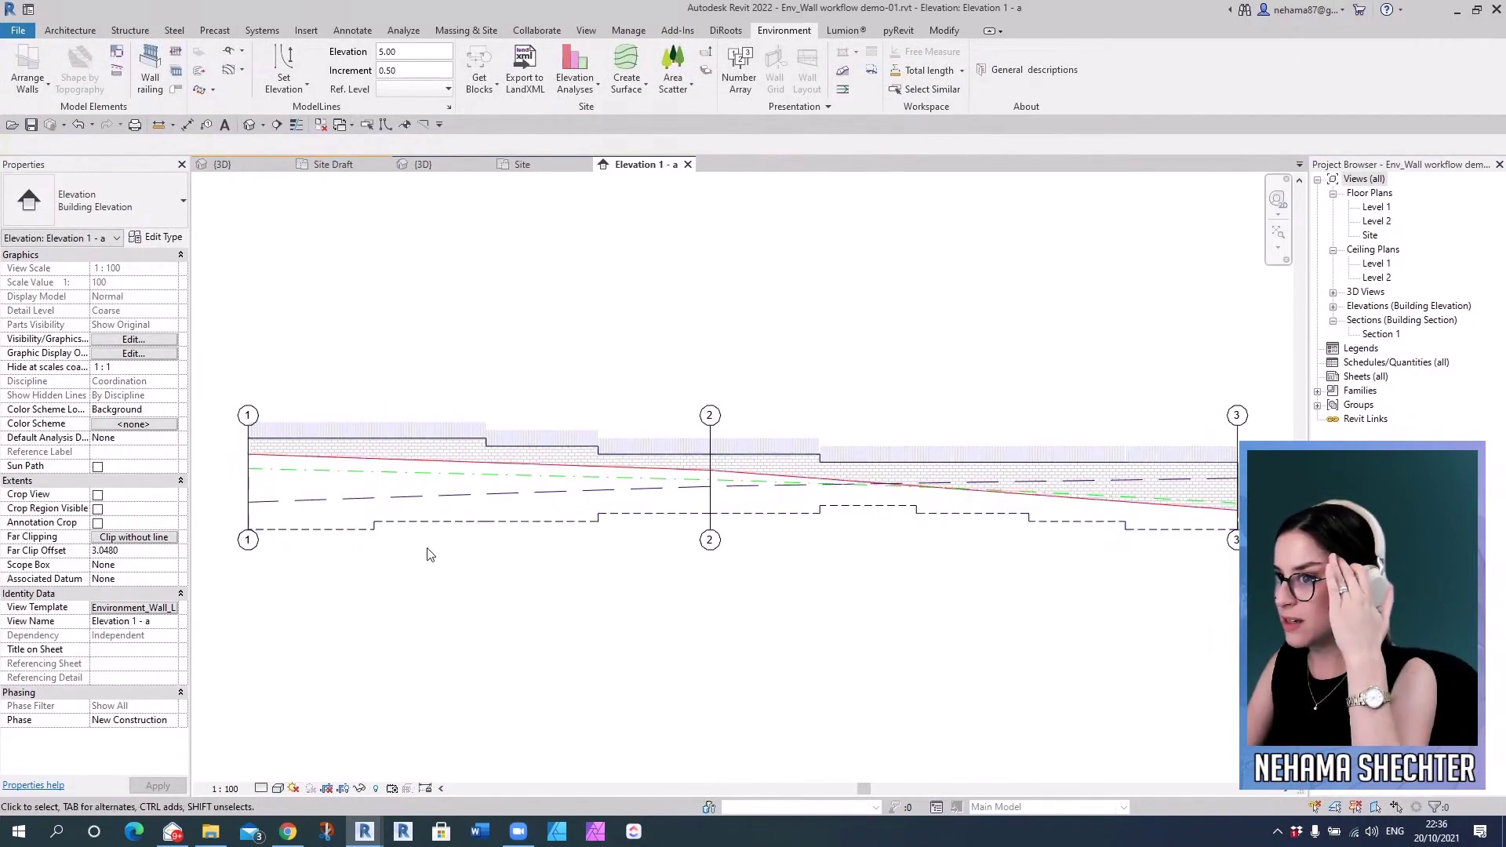
- Tag the stone wall region as StoneWall_20_Exterior using a free-end leader
click(424, 445)
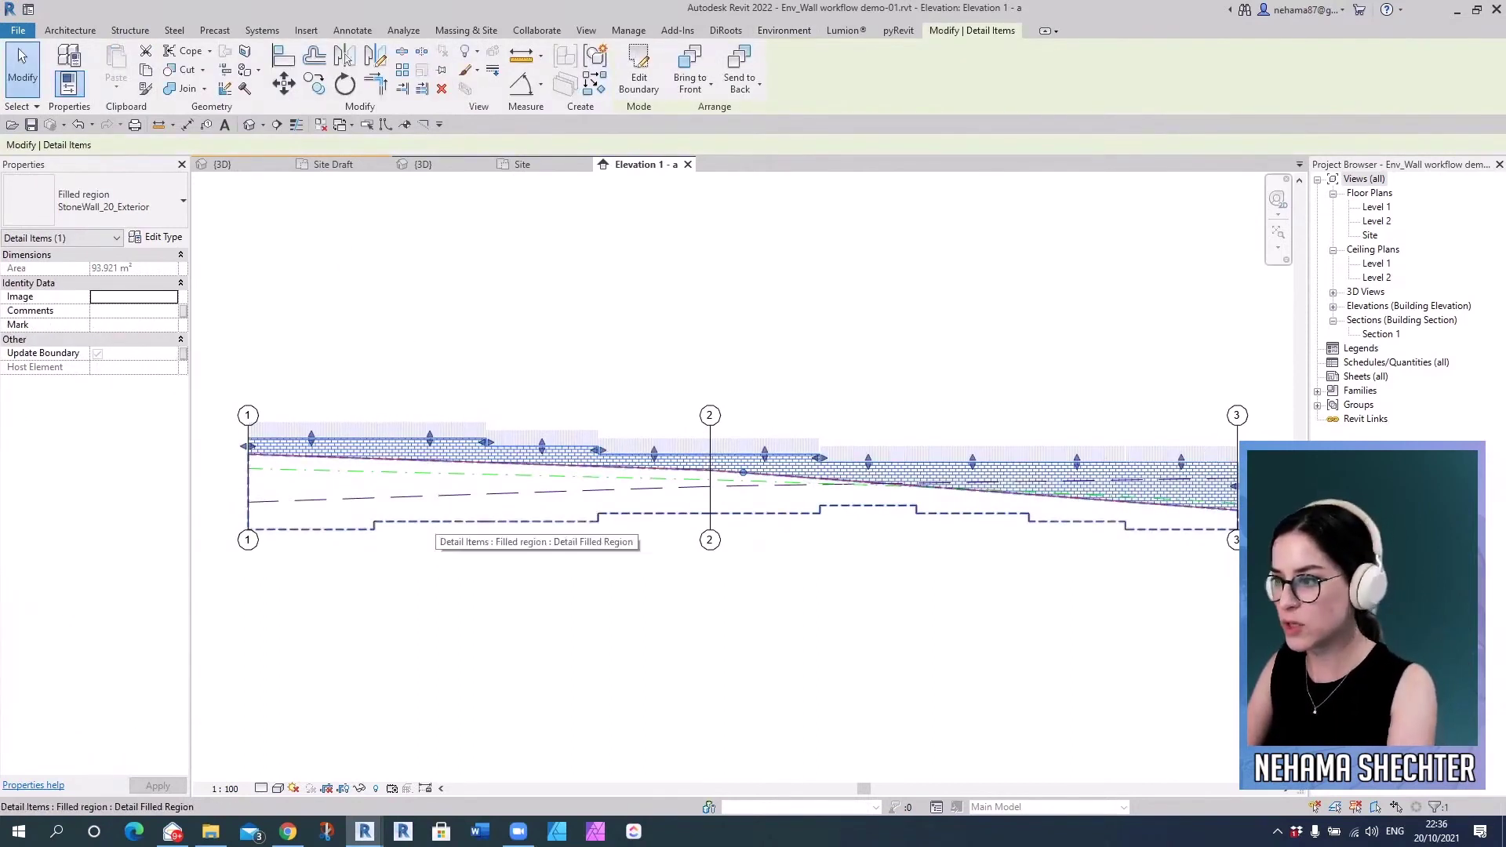
drag(384, 445, 538, 596)
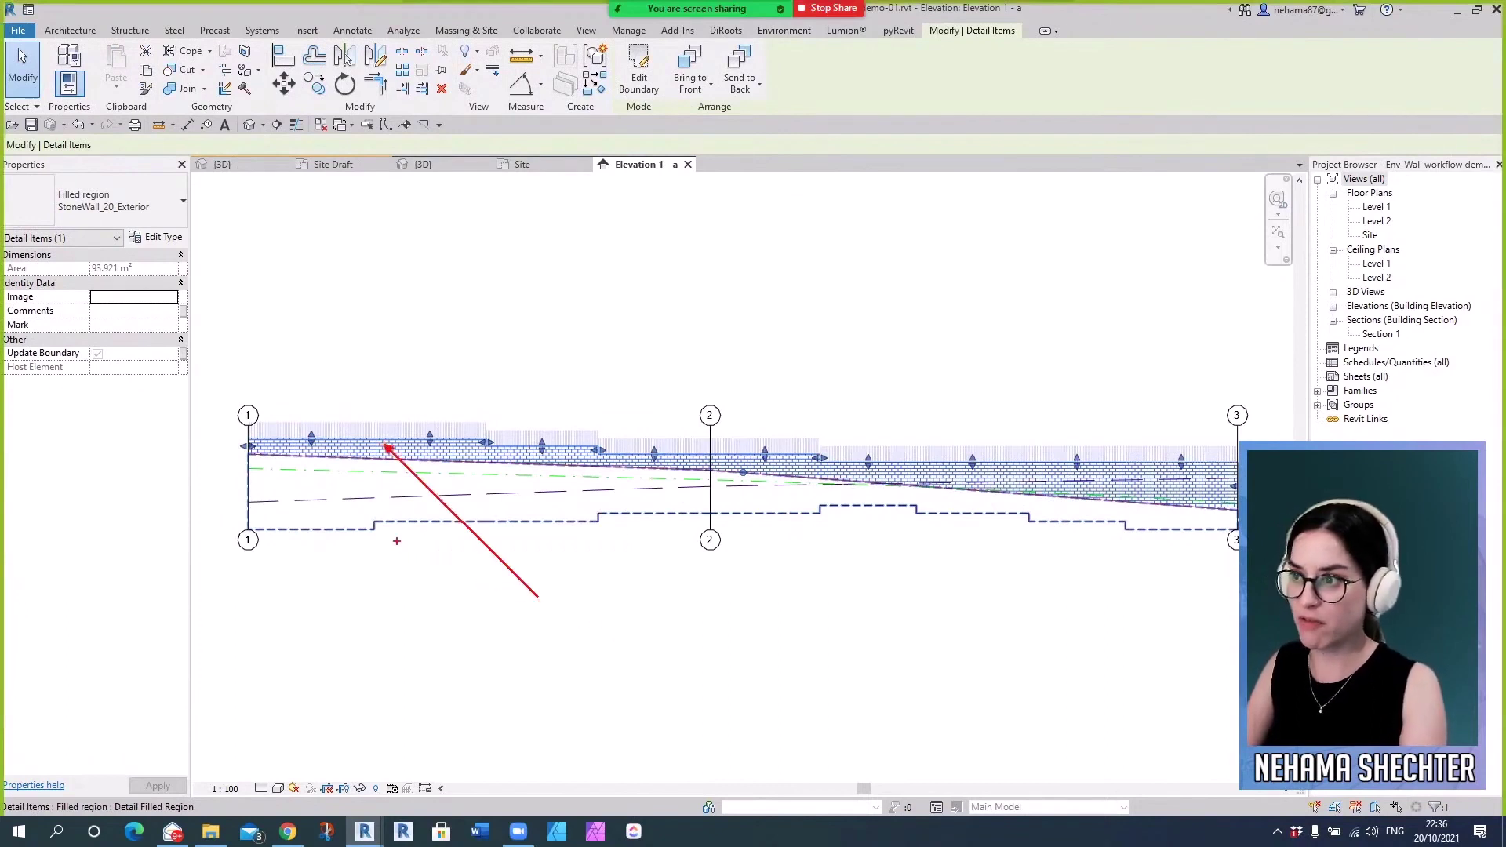
drag(302, 225, 156, 207)
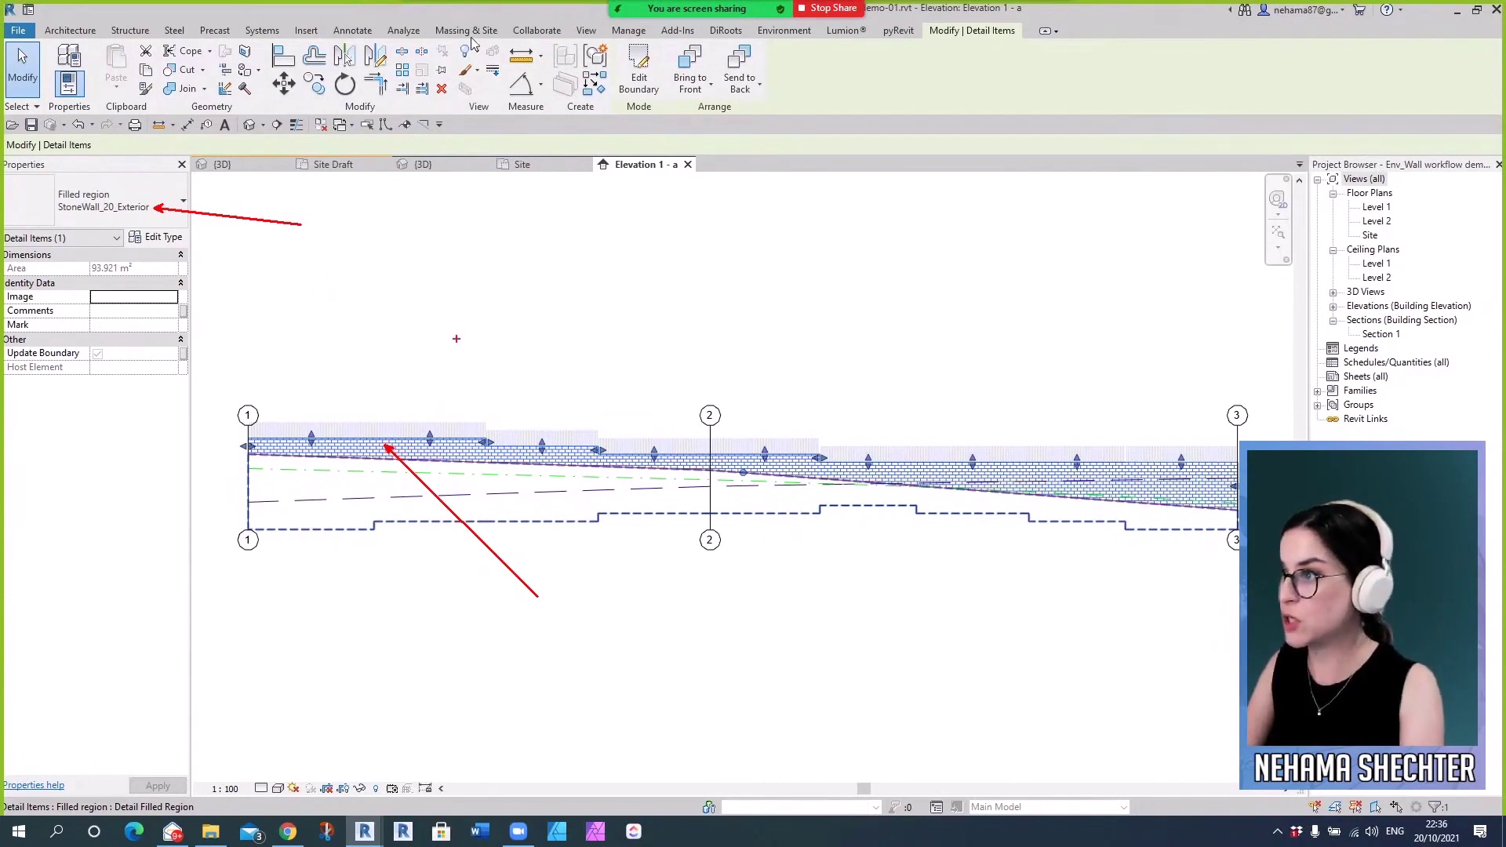
click(362, 34)
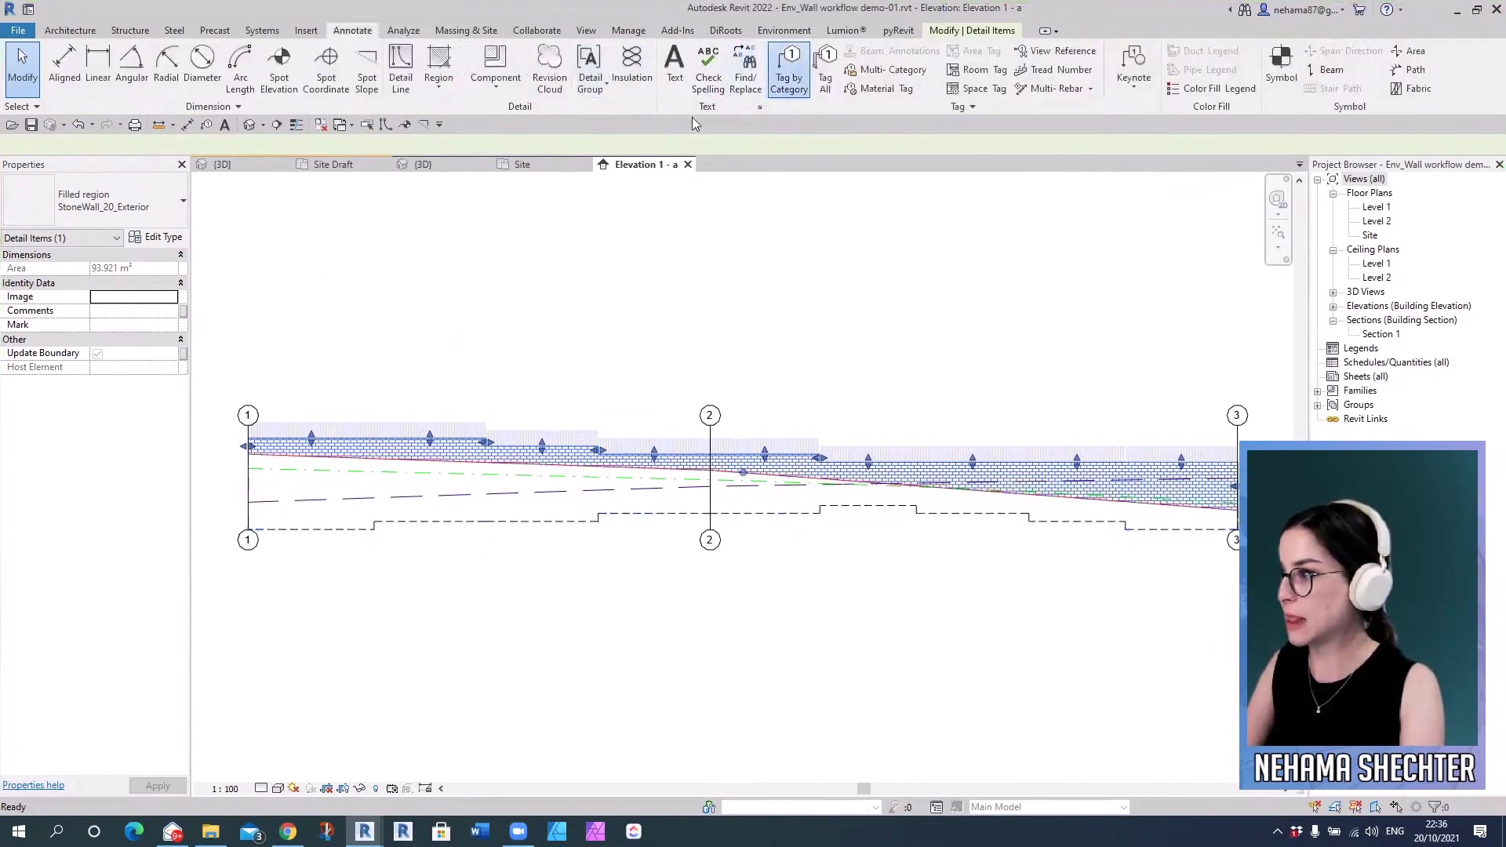
key(t)
key(g)
scroll(416, 400, up, 3)
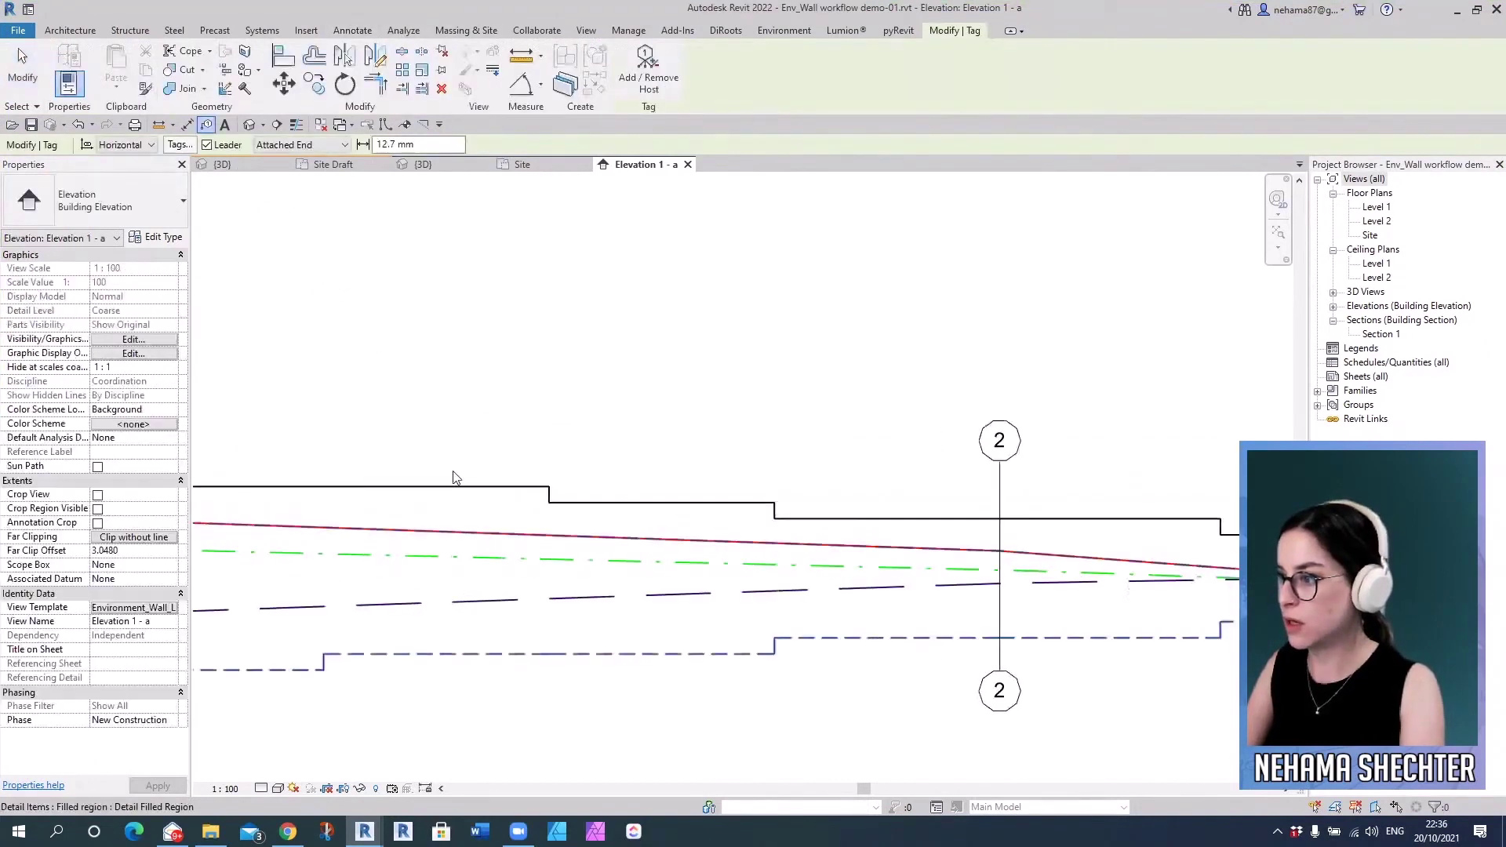
click(299, 151)
click(304, 177)
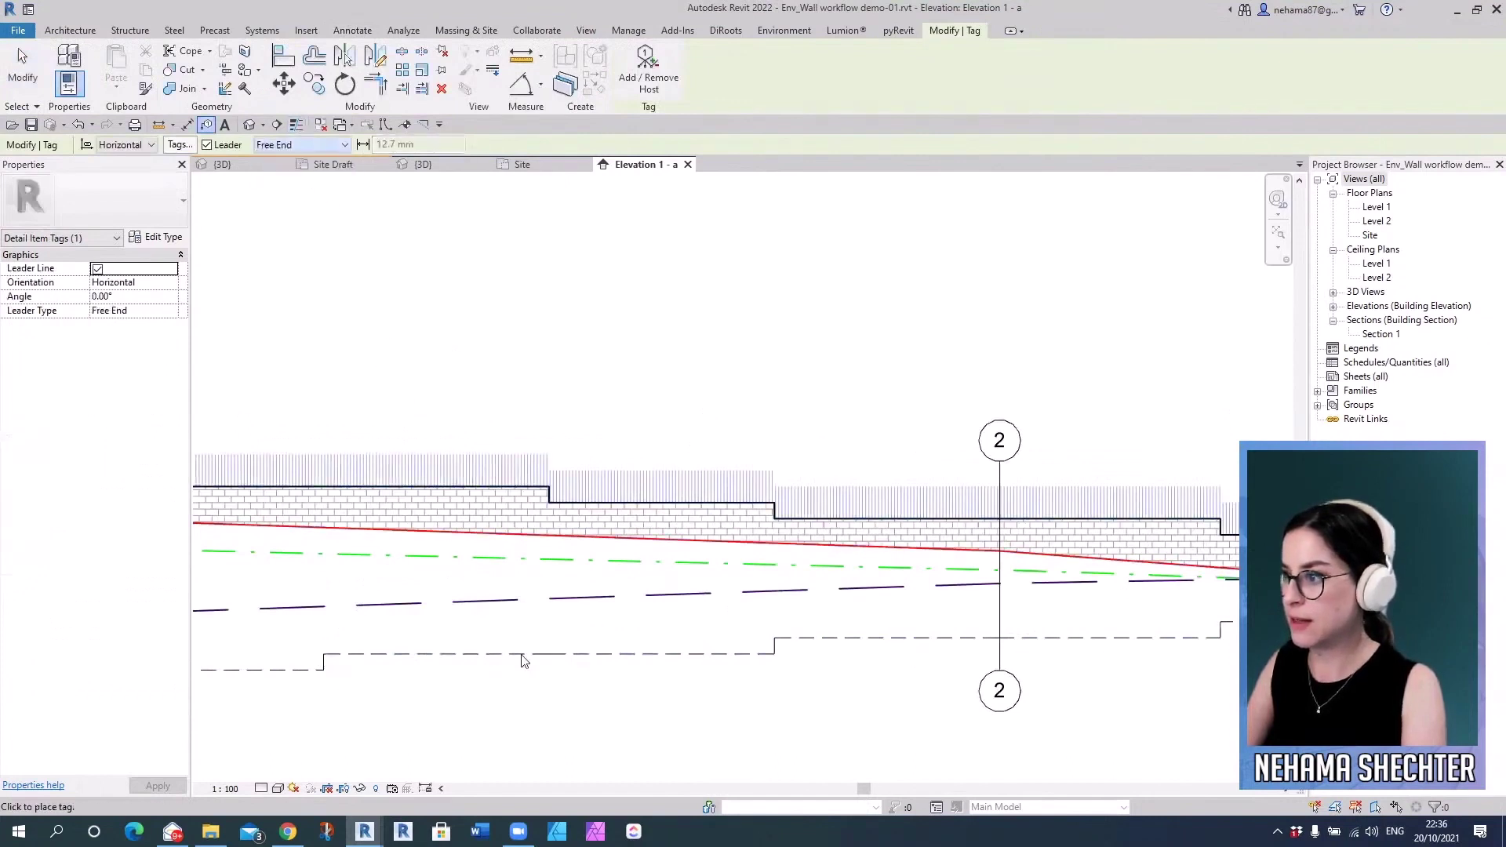
click(447, 489)
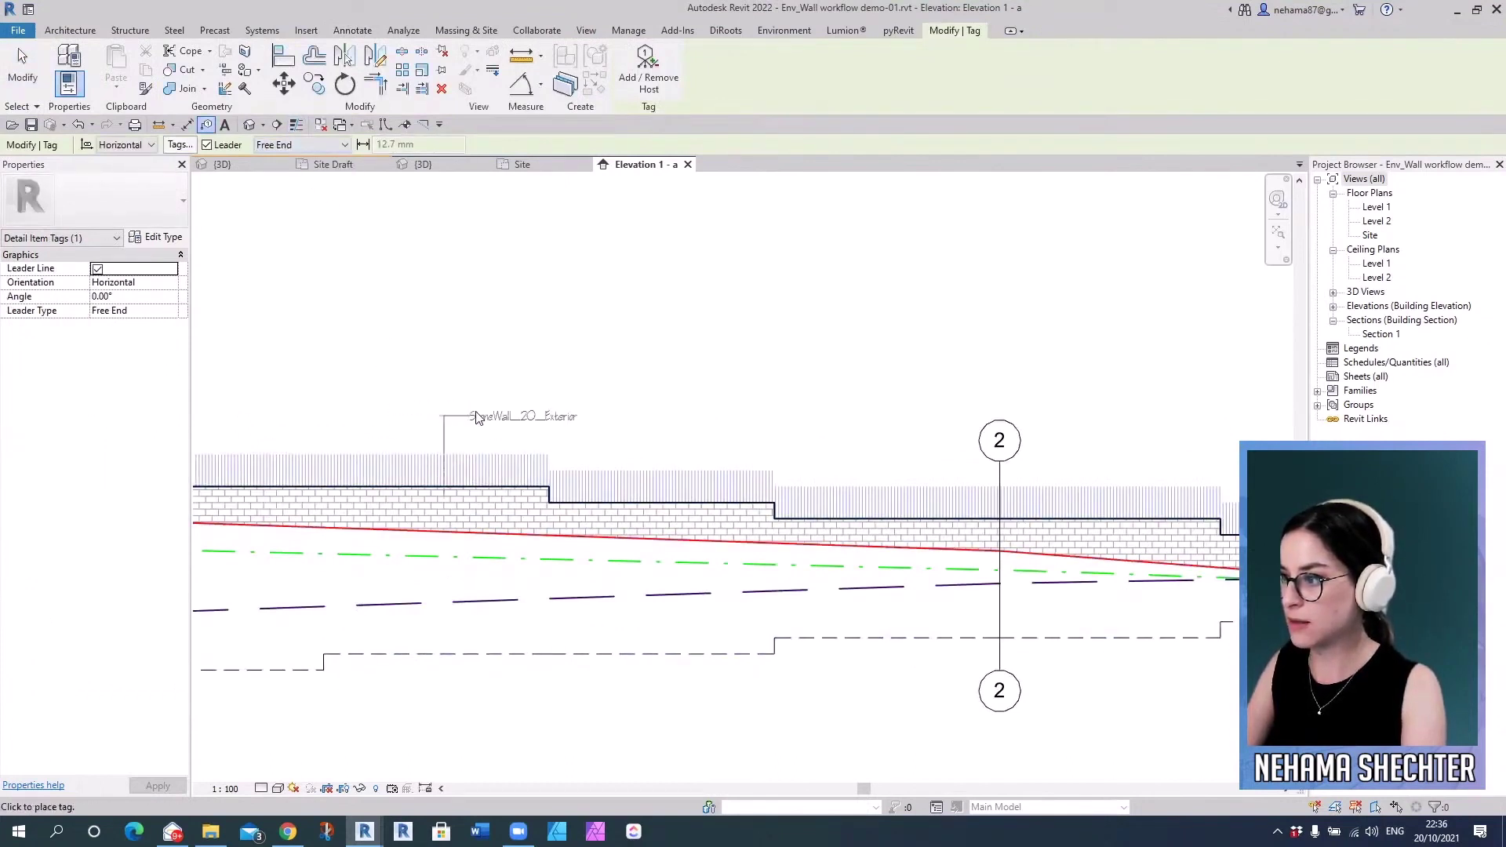
click(476, 417)
key(Escape)
key(Escape)
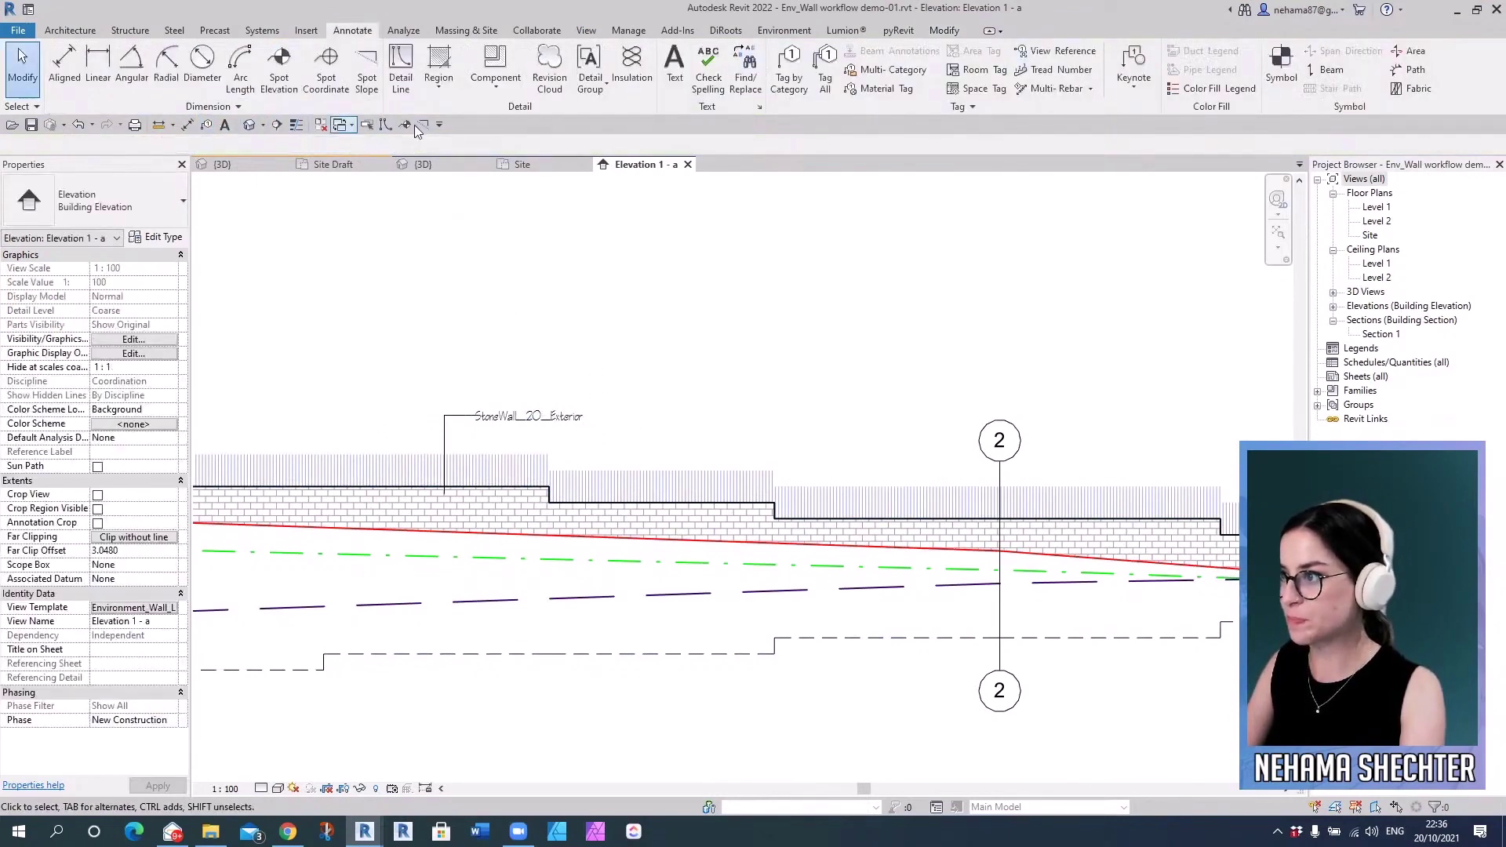
- Add spot elevations of 5.50 on the wall top and 4.14 on the grade line
click(280, 67)
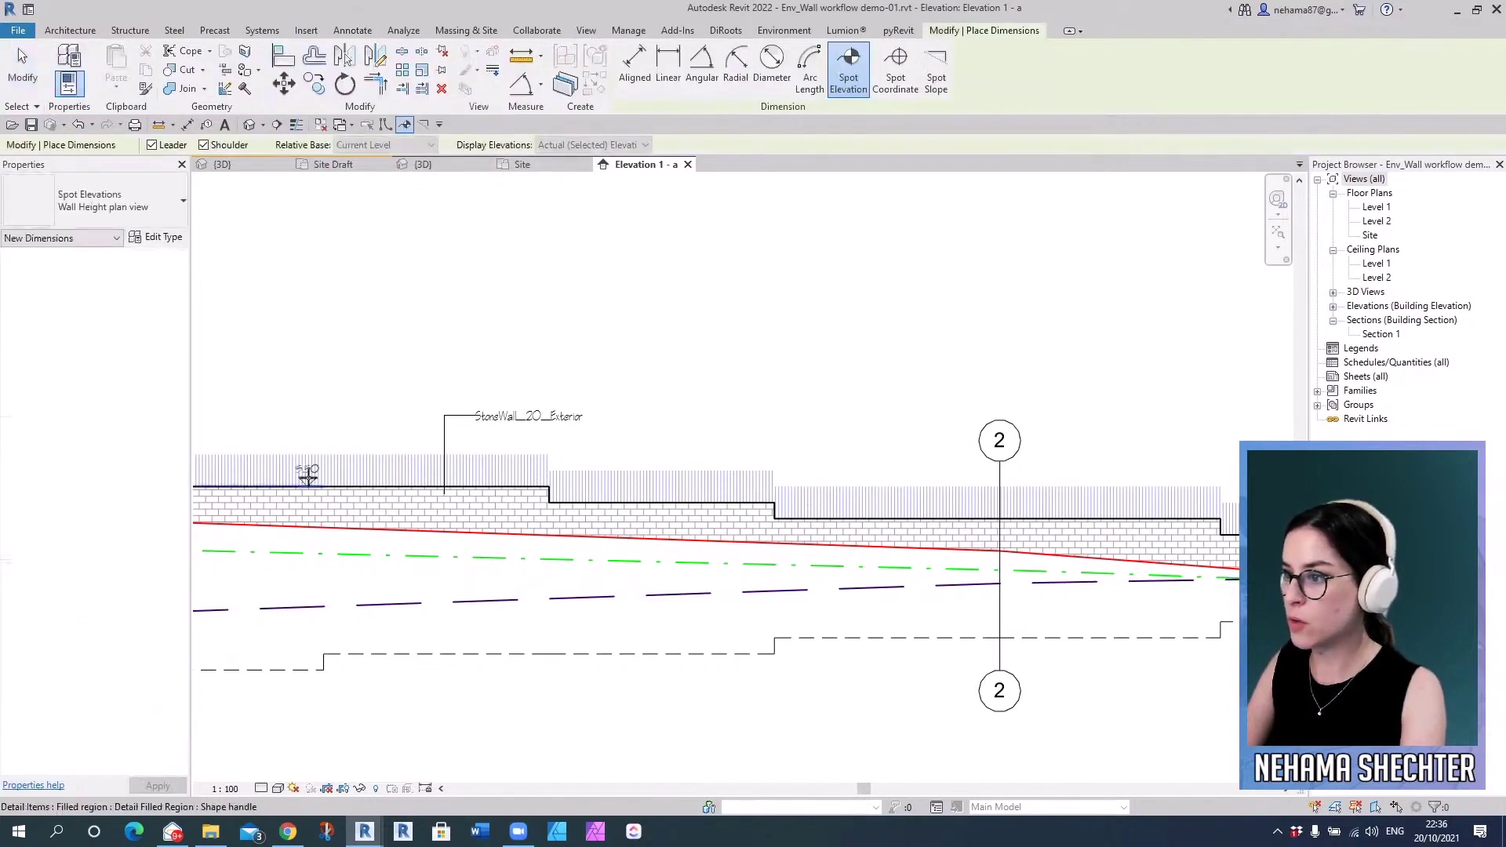
click(329, 414)
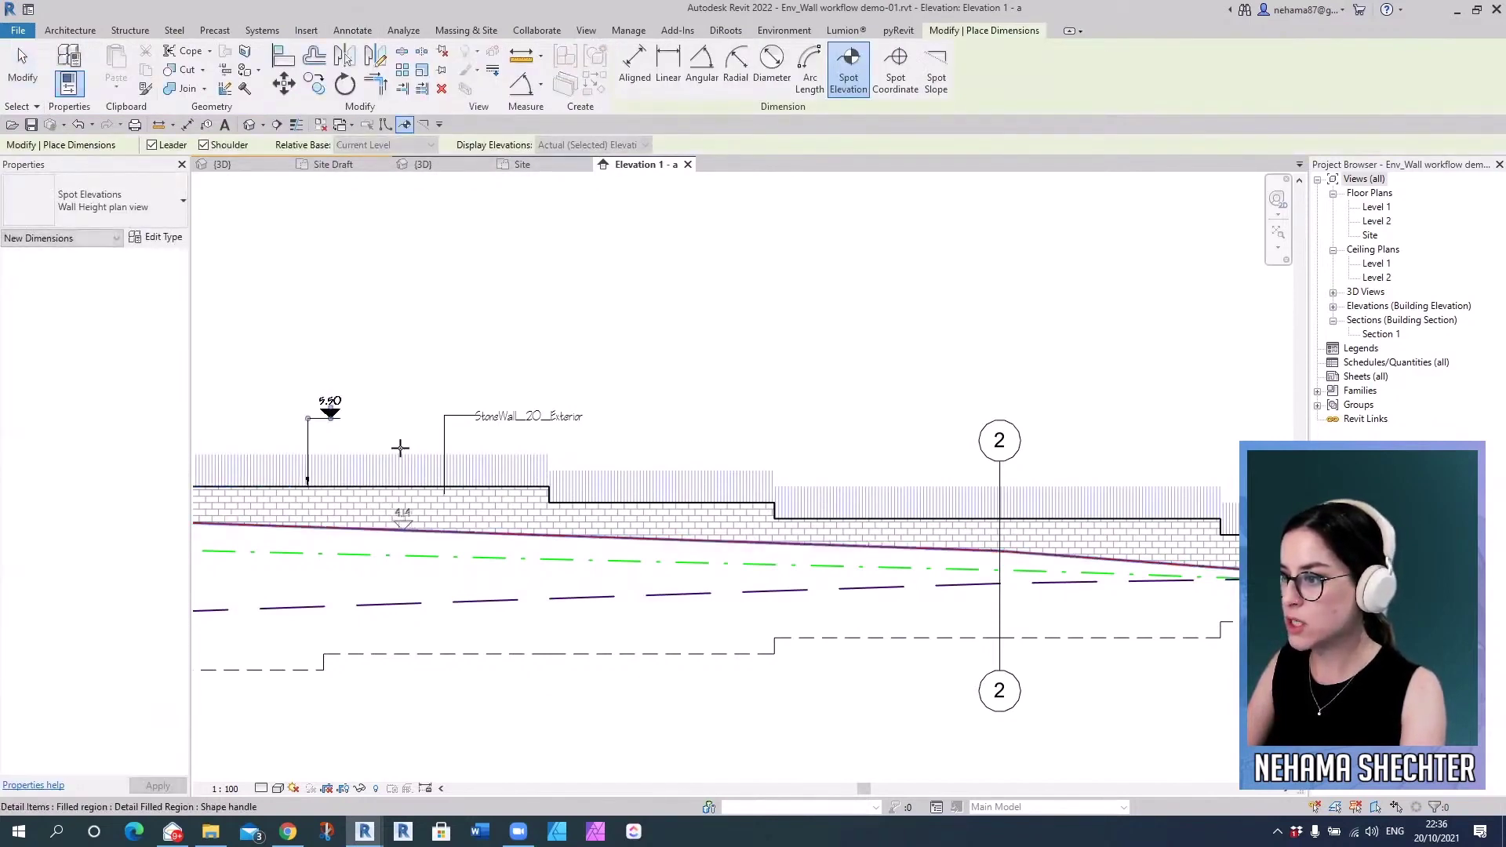
click(403, 532)
click(379, 571)
key(Escape)
key(Escape)
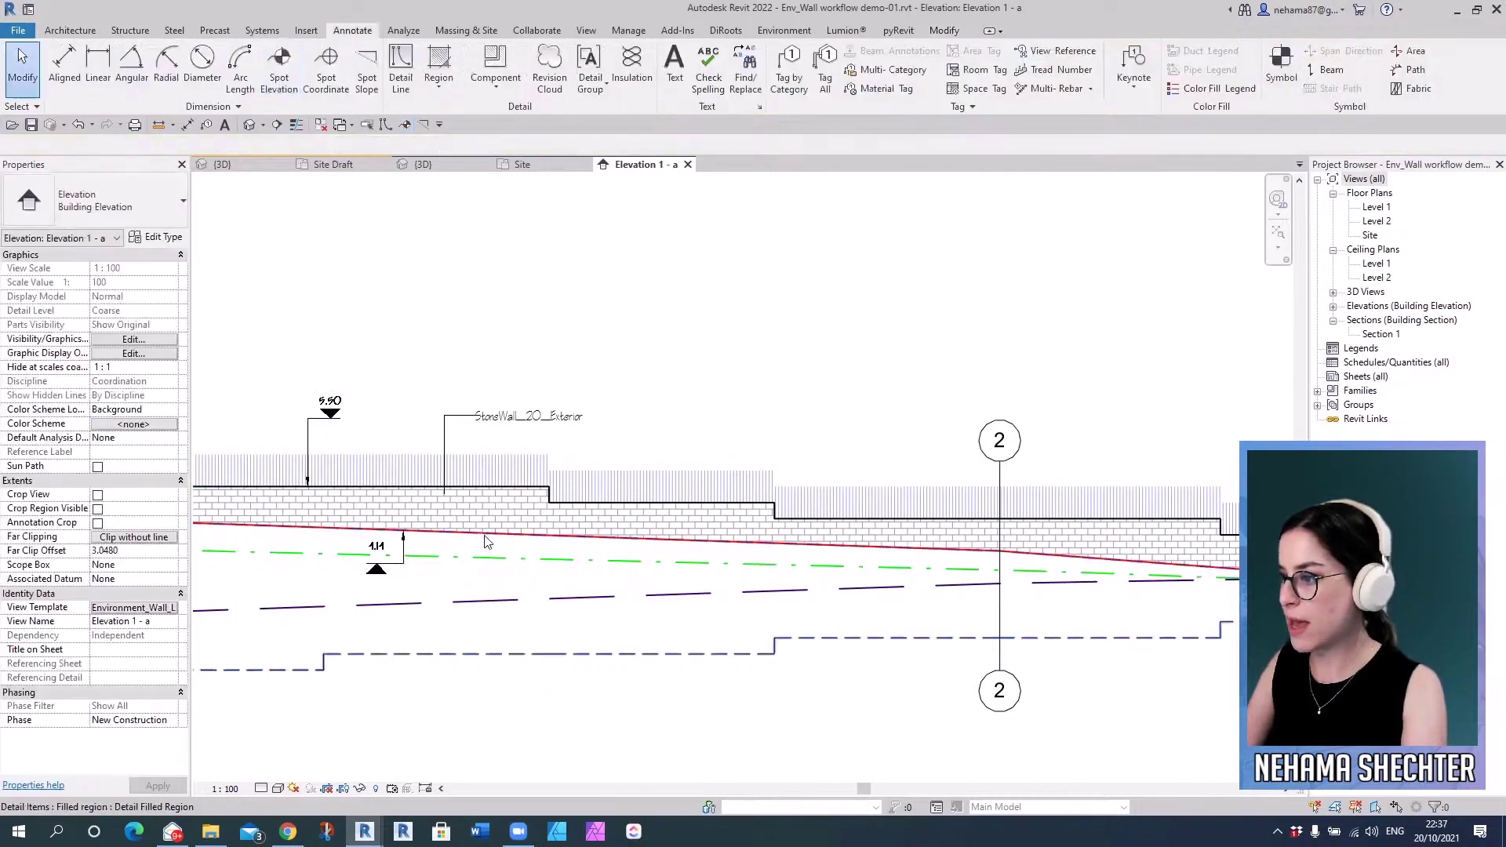
click(431, 531)
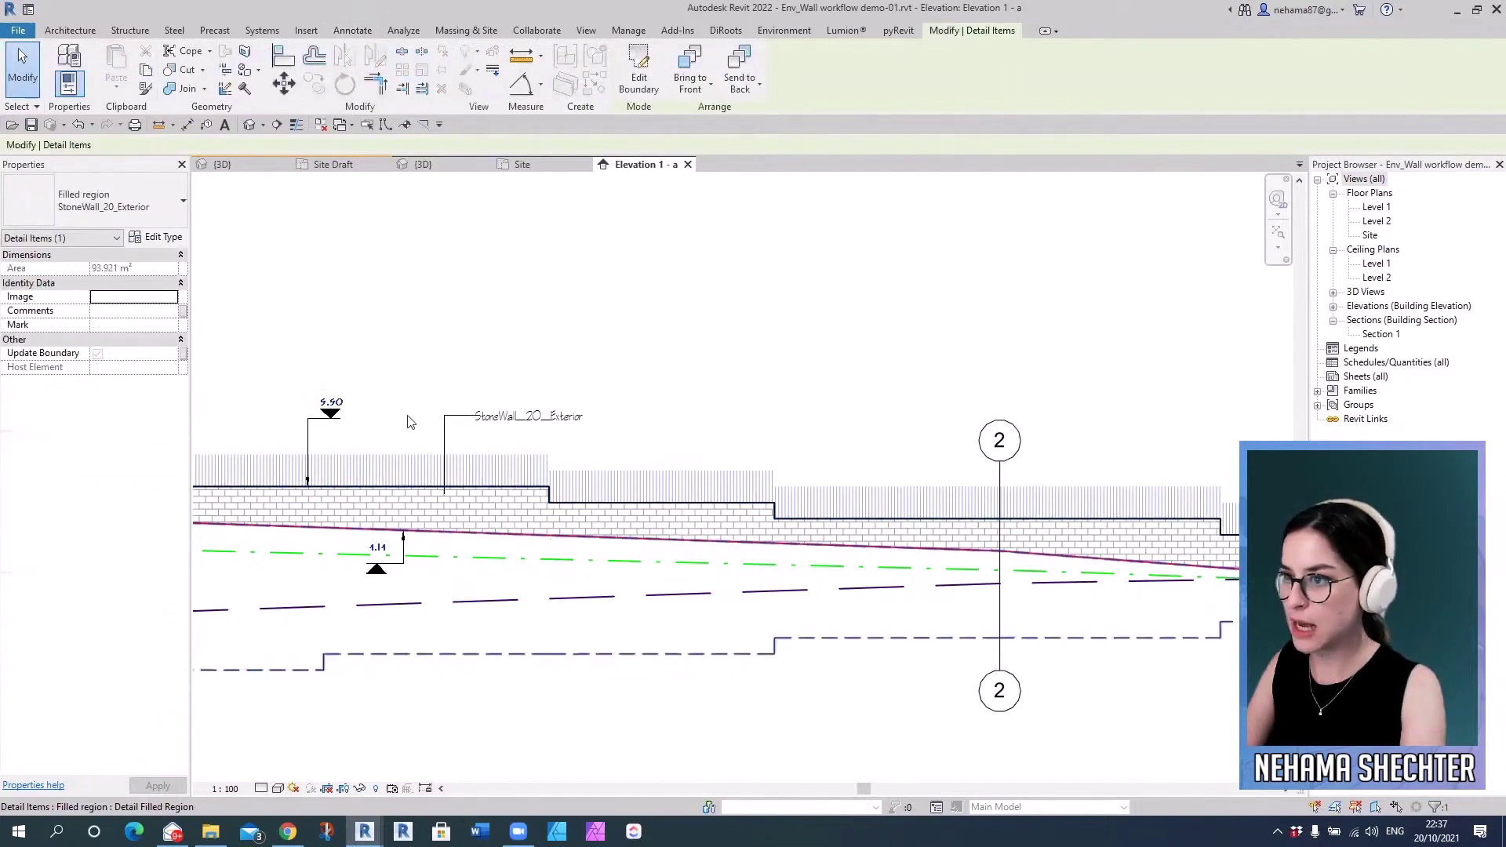
key(Escape)
click(506, 541)
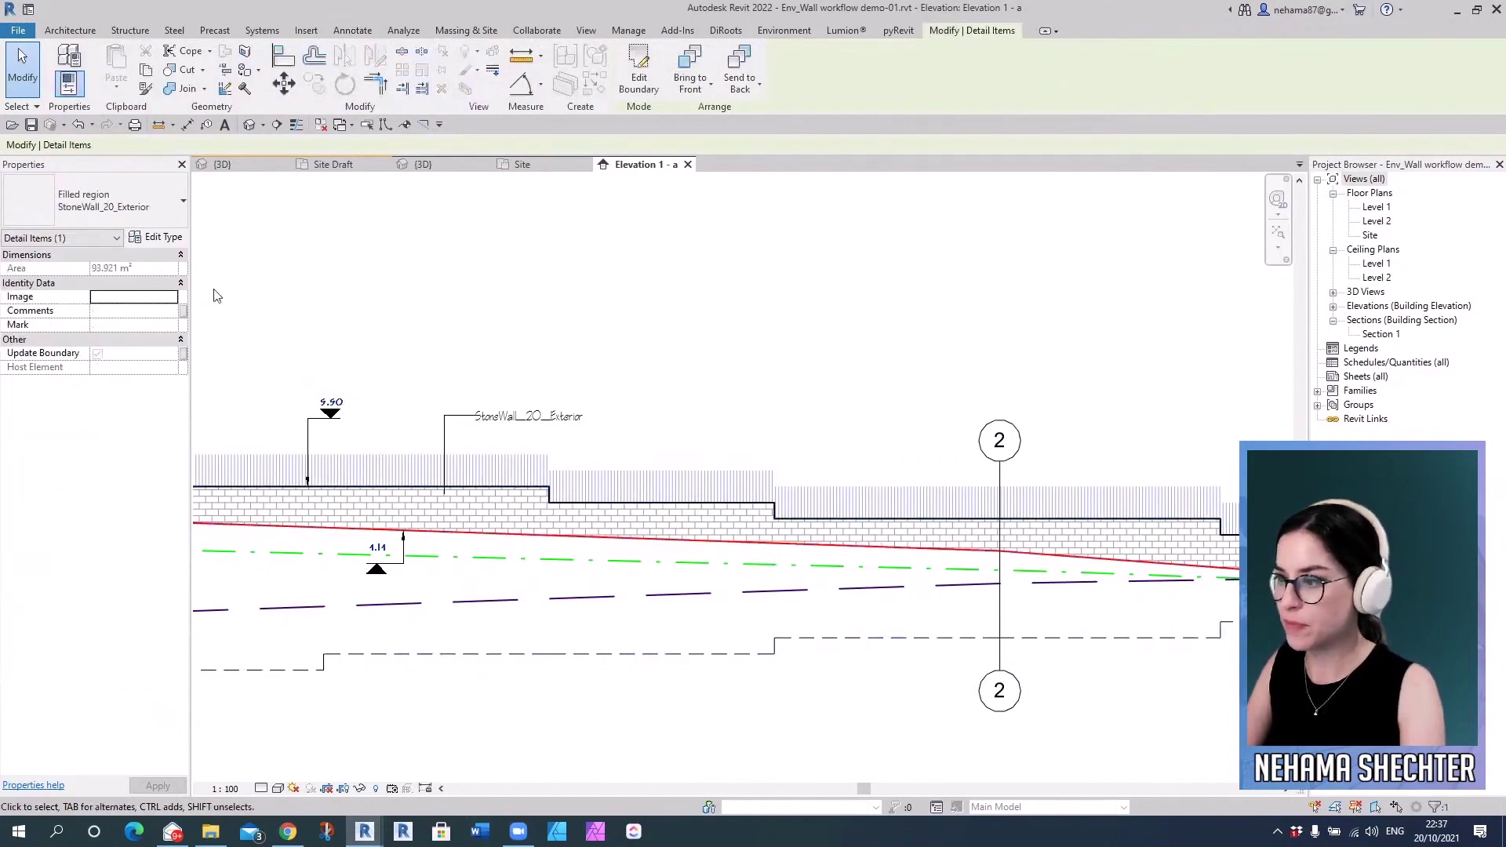
scroll(491, 543, up, 5)
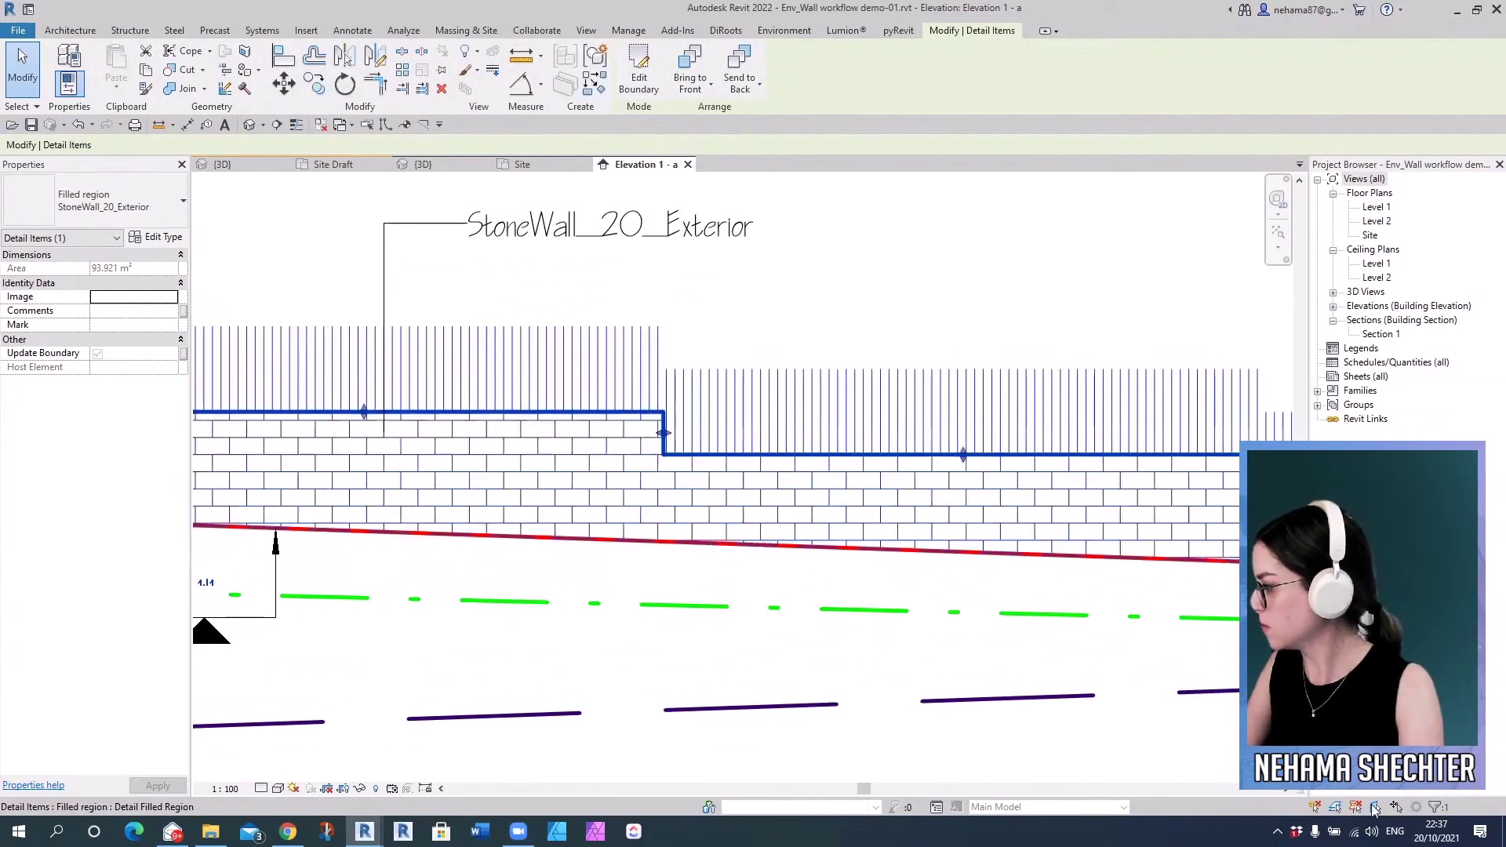
key(Escape)
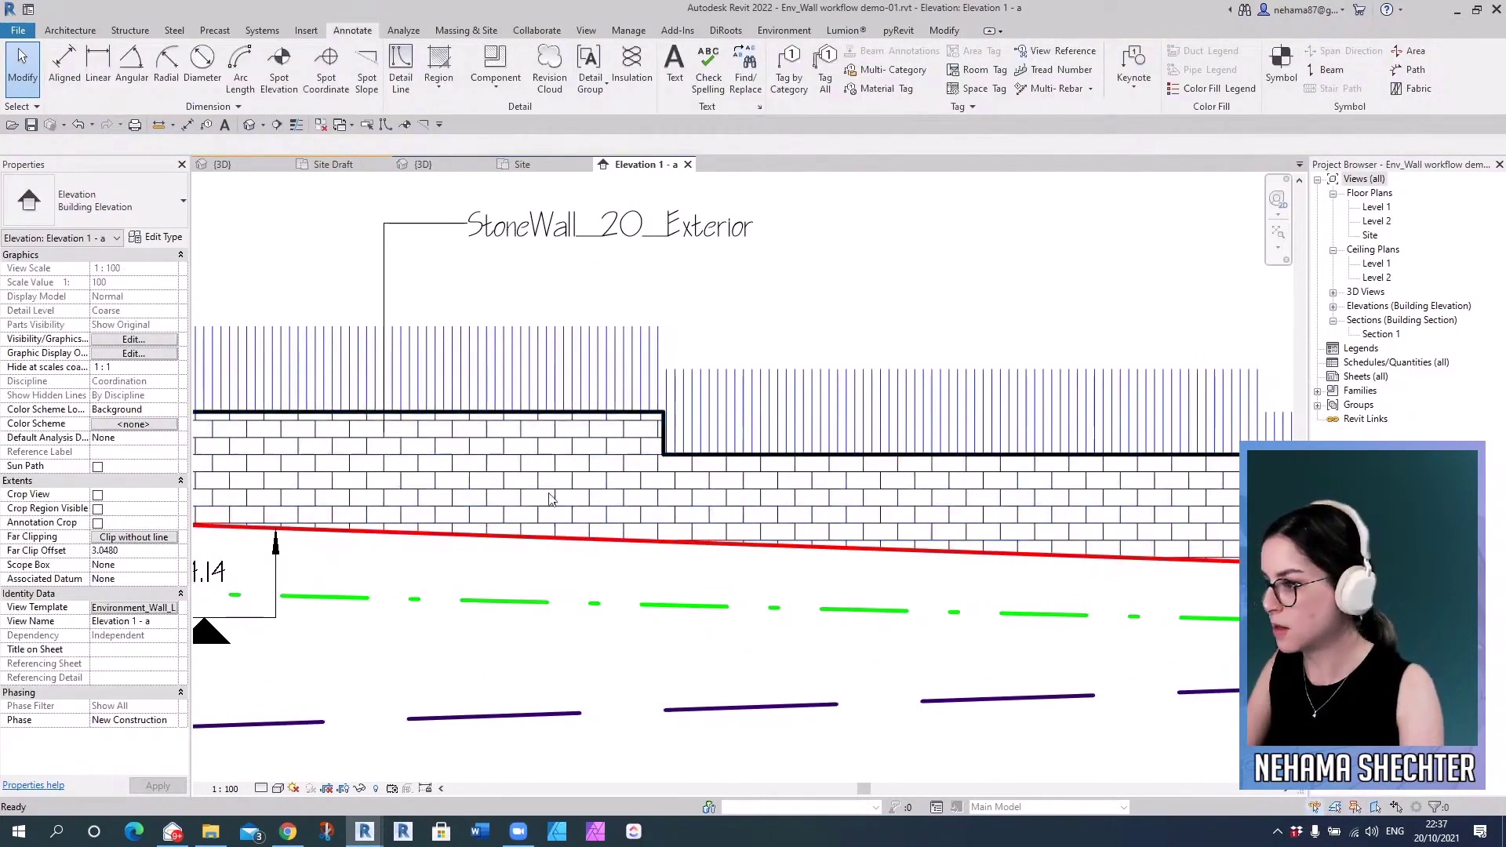
click(554, 540)
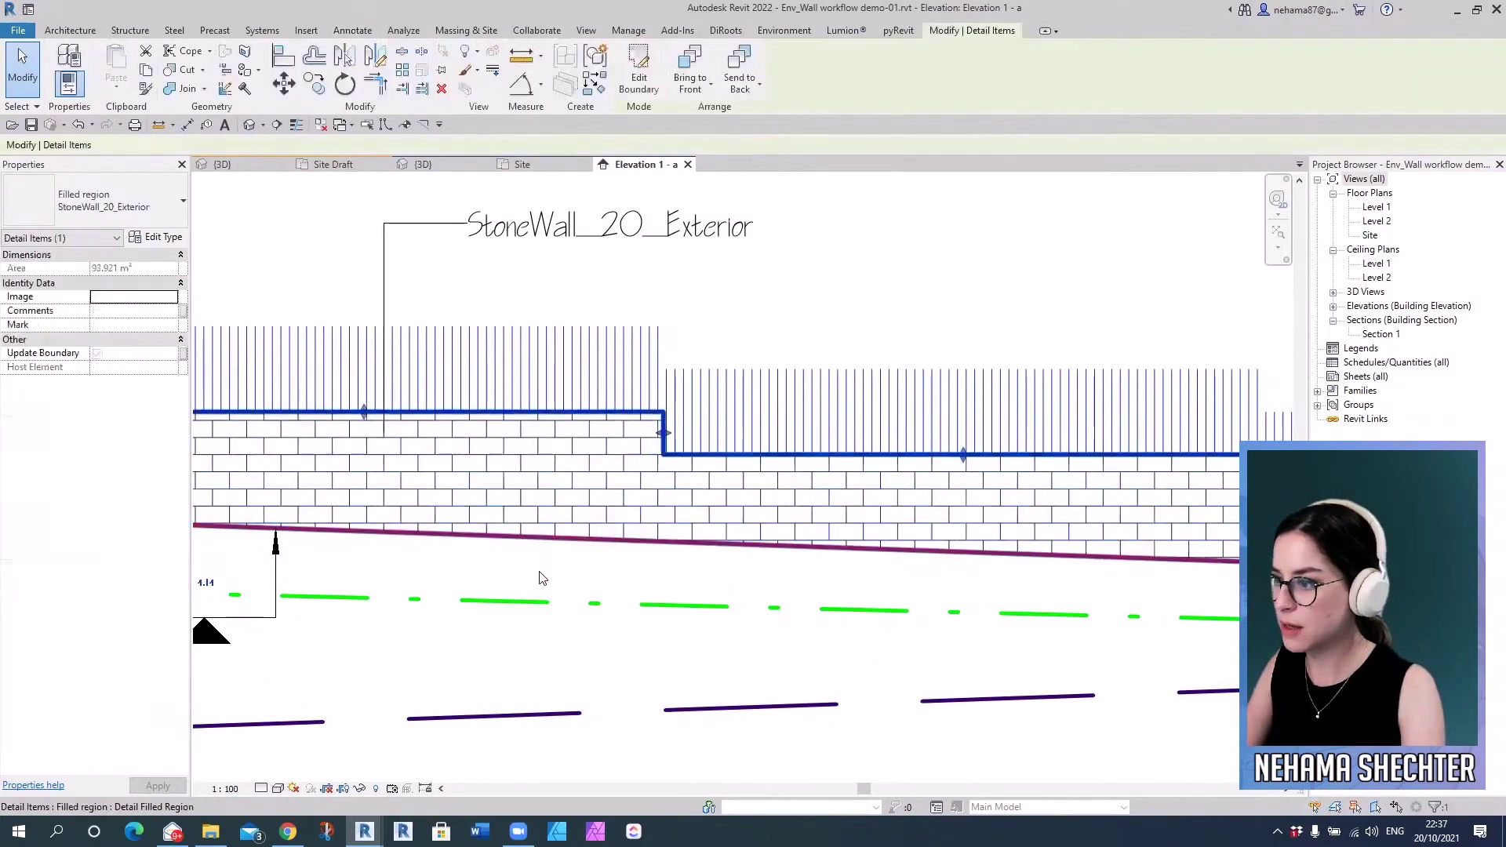
click(433, 615)
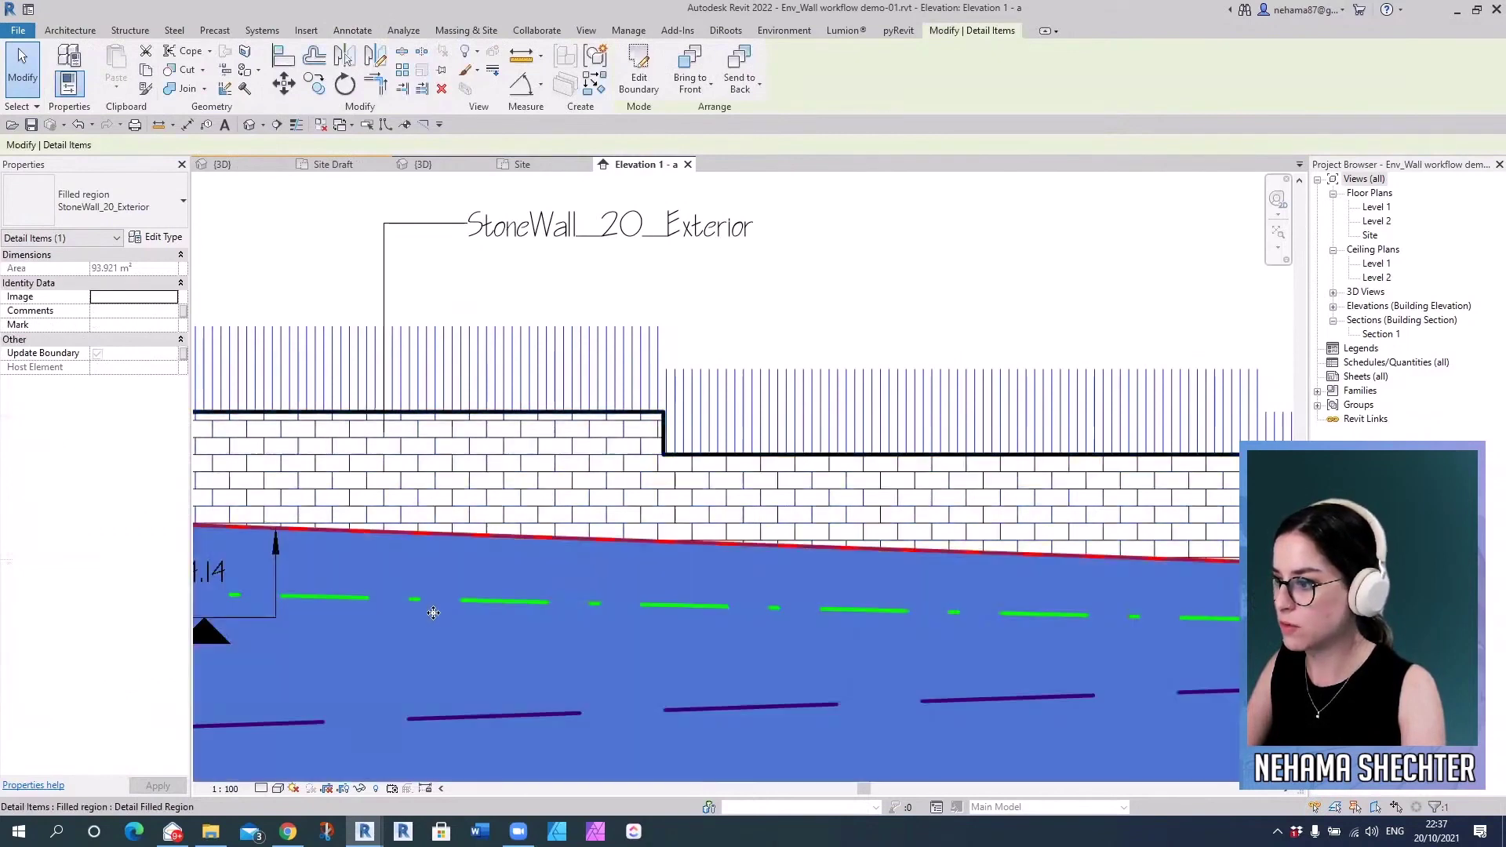
click(474, 600)
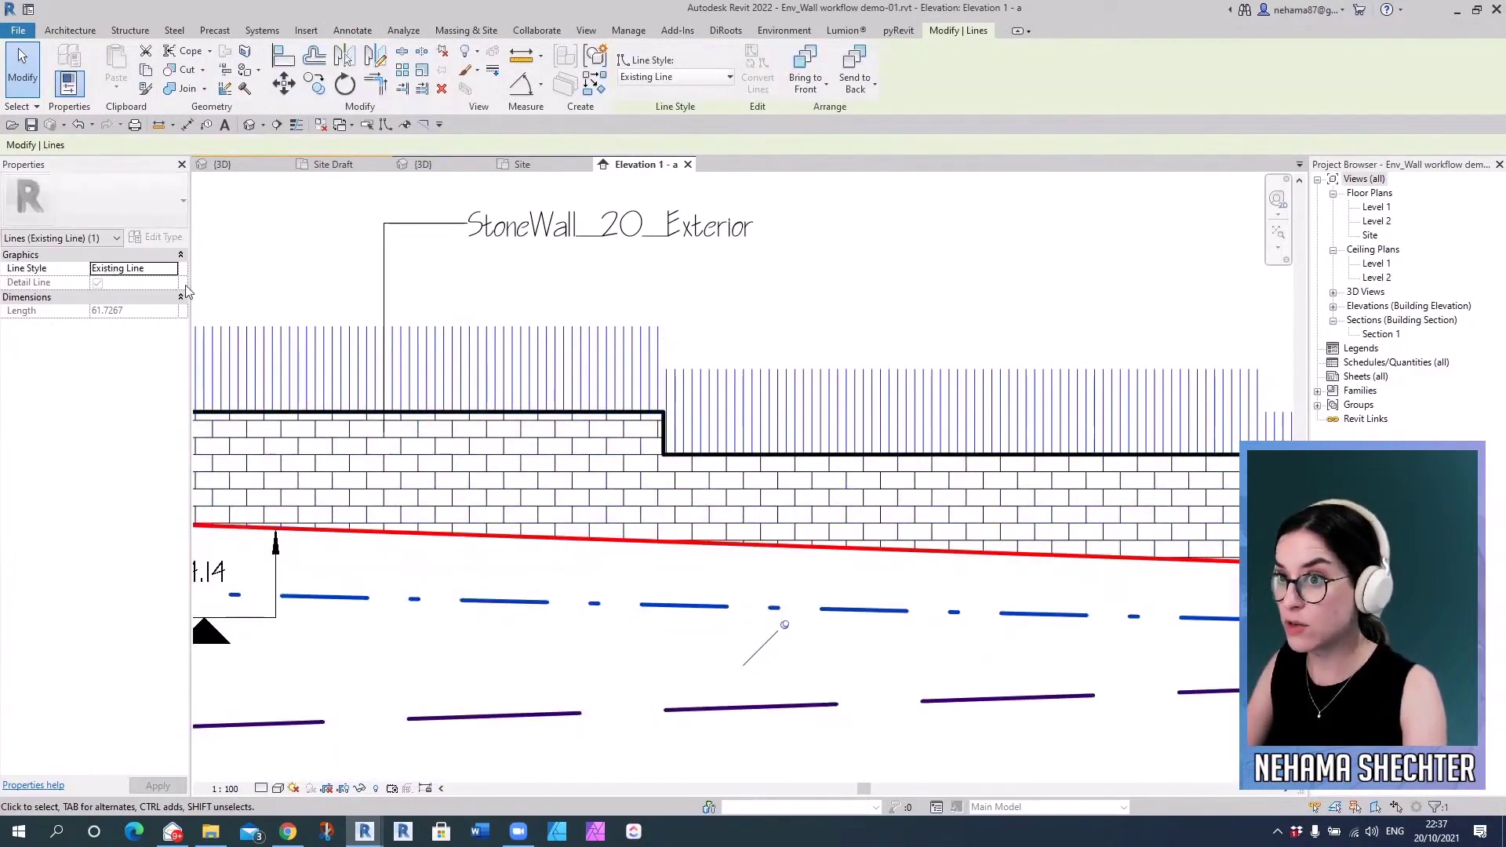
scroll(619, 486, down, 6)
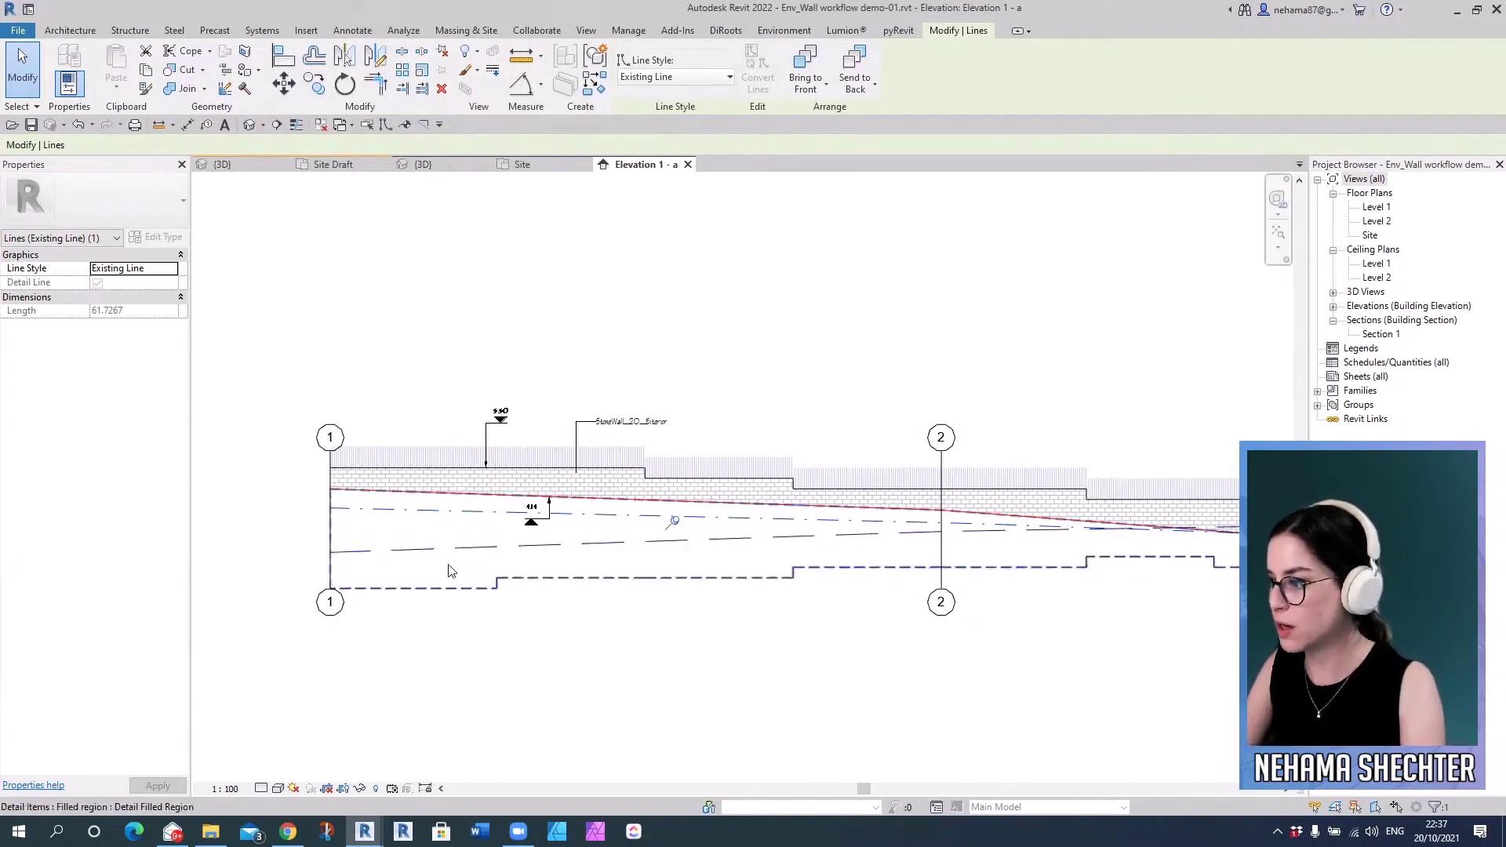
scroll(439, 557, up, 1)
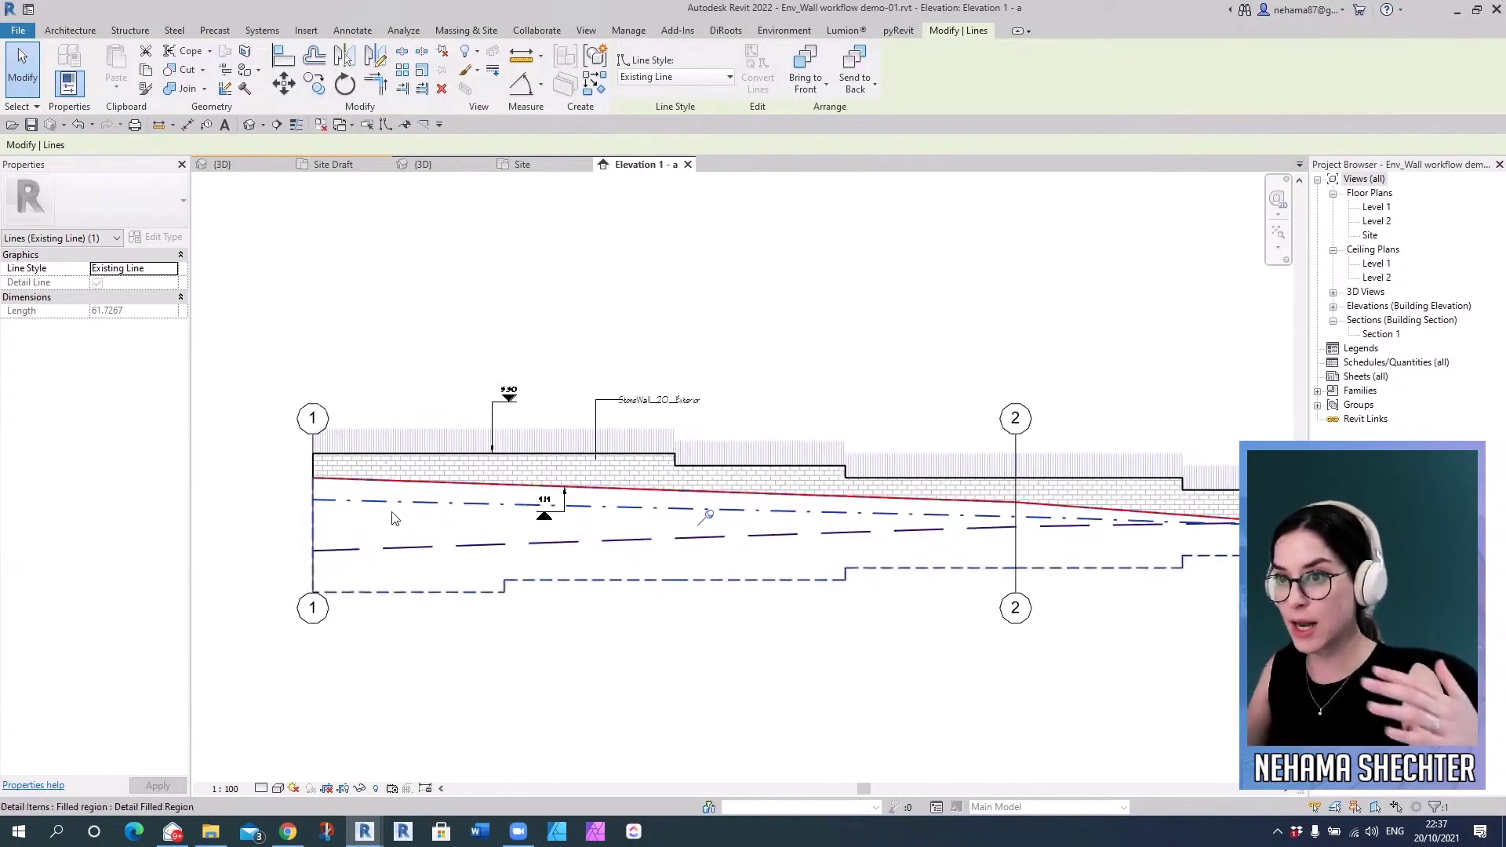
middle_drag(962, 658, 659, 706)
click(853, 671)
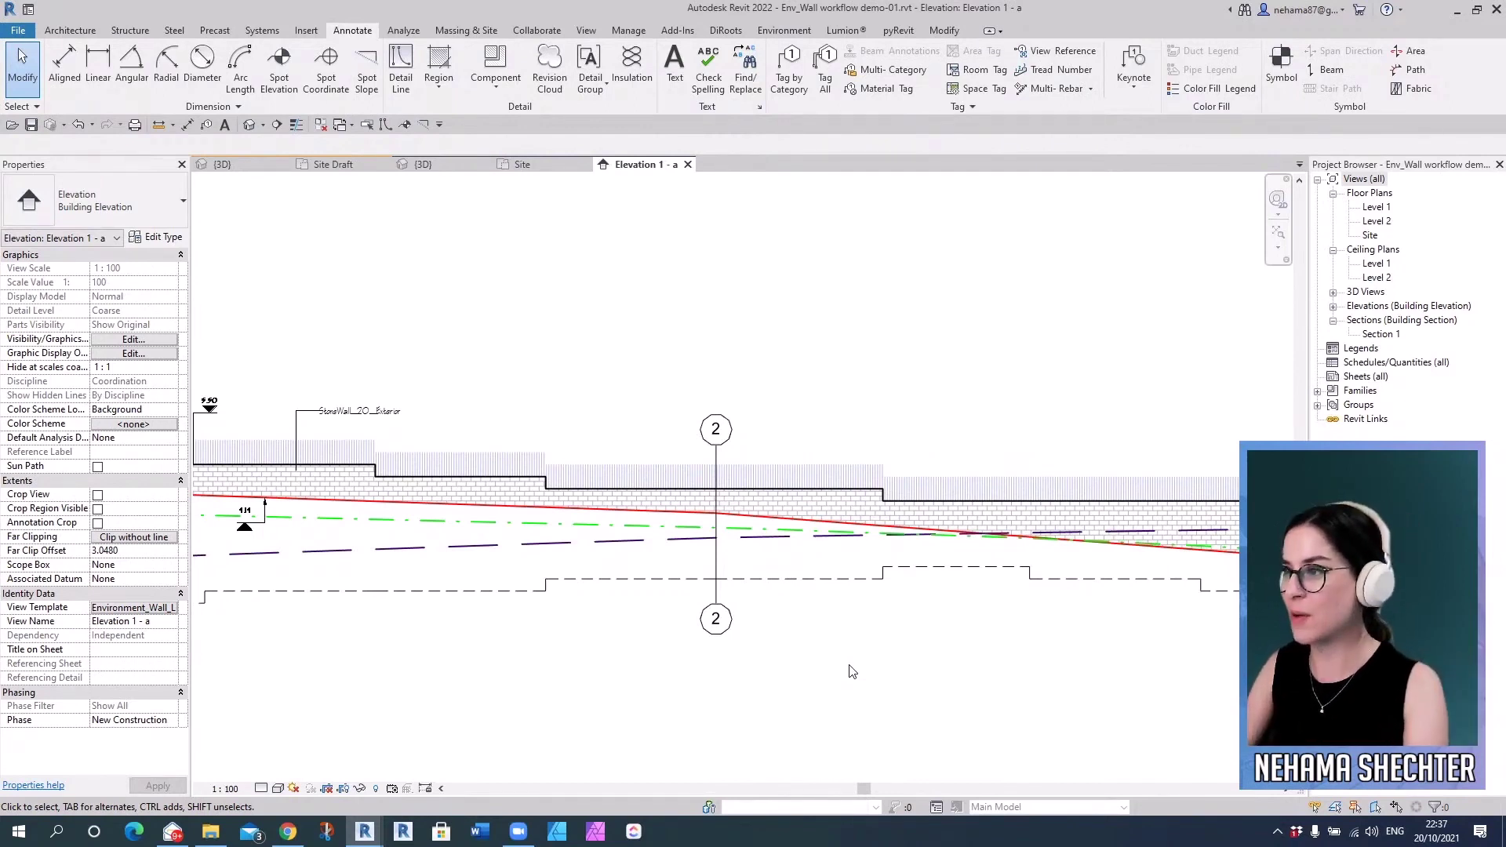
- In the {3D} view, select the curved retaining wall and open the Arrange Walls options
click(434, 161)
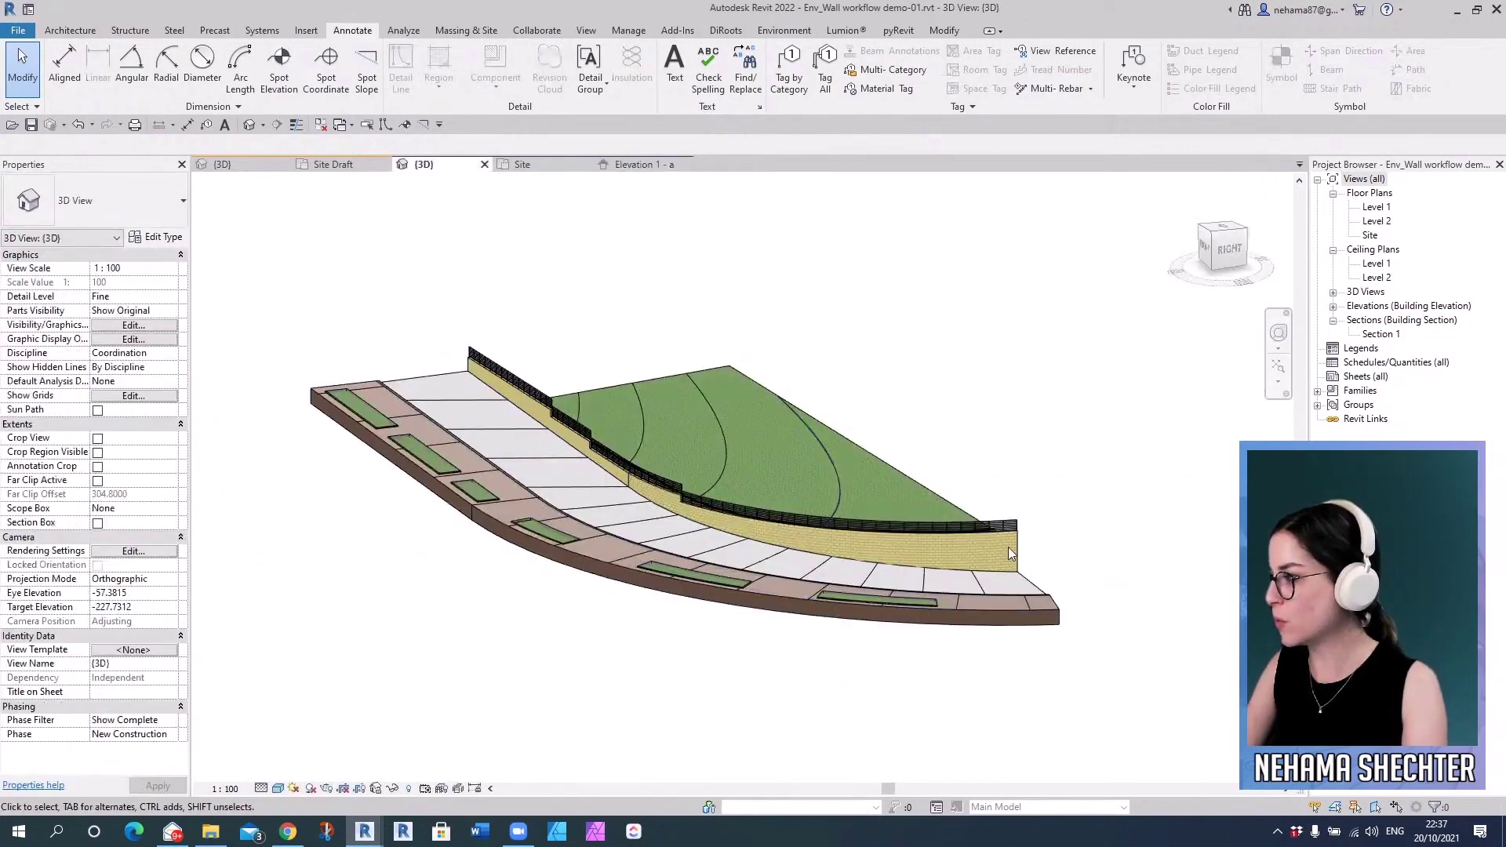
click(1005, 548)
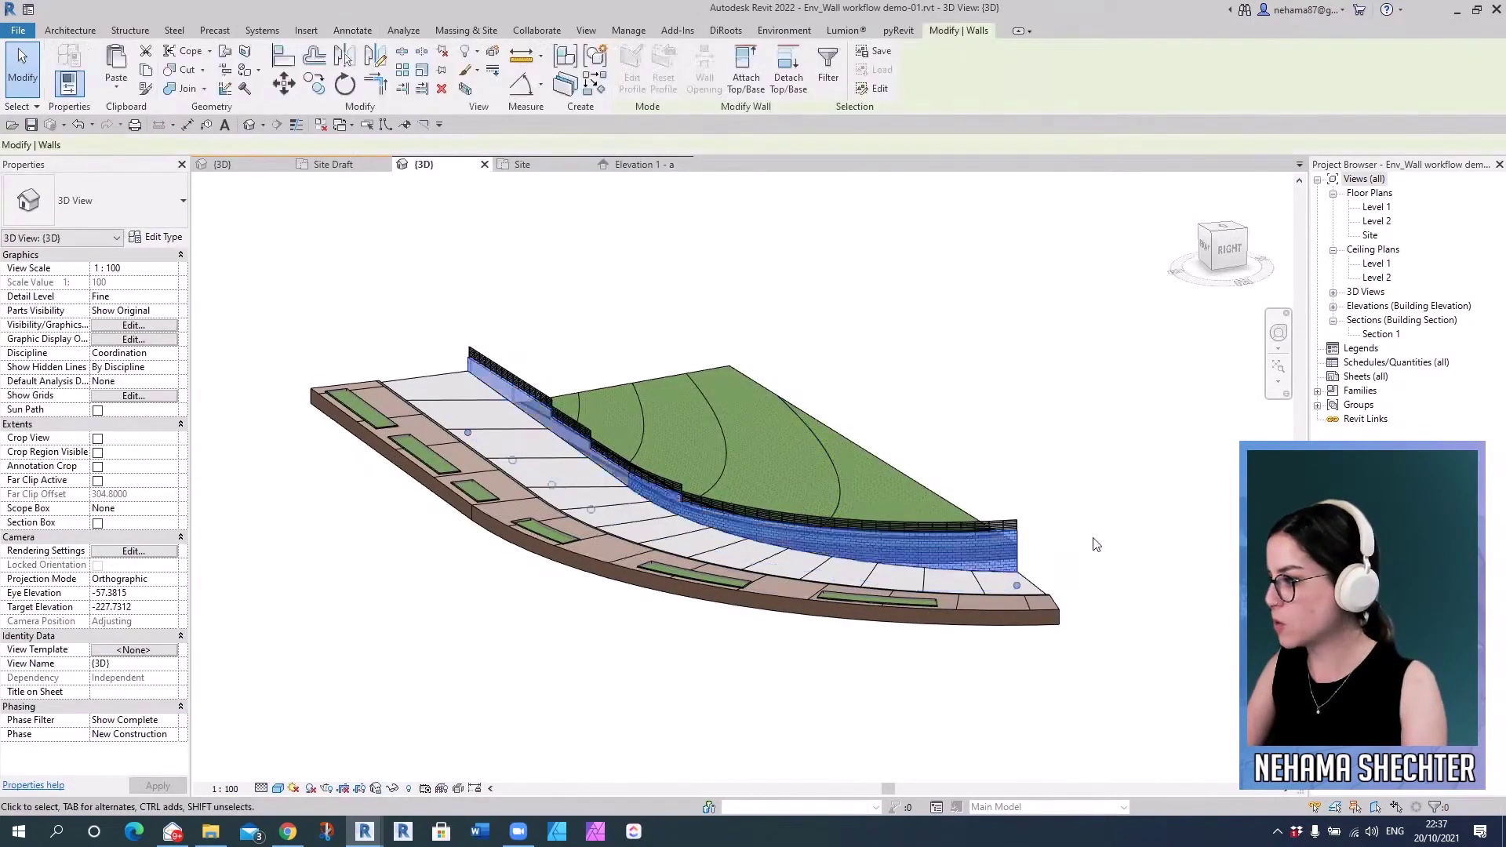
scroll(1096, 543, up, 3)
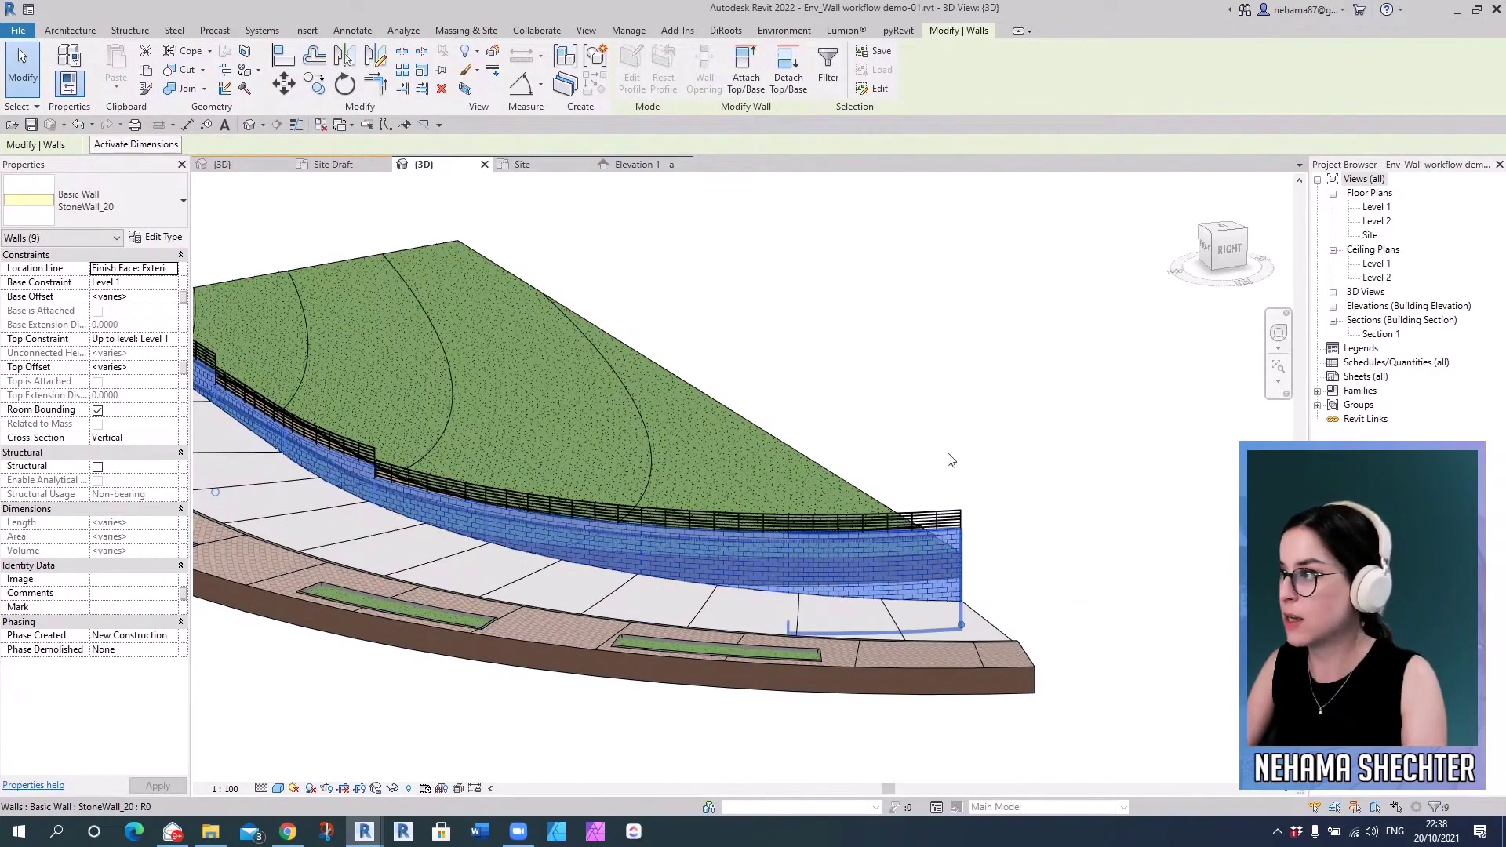
click(785, 30)
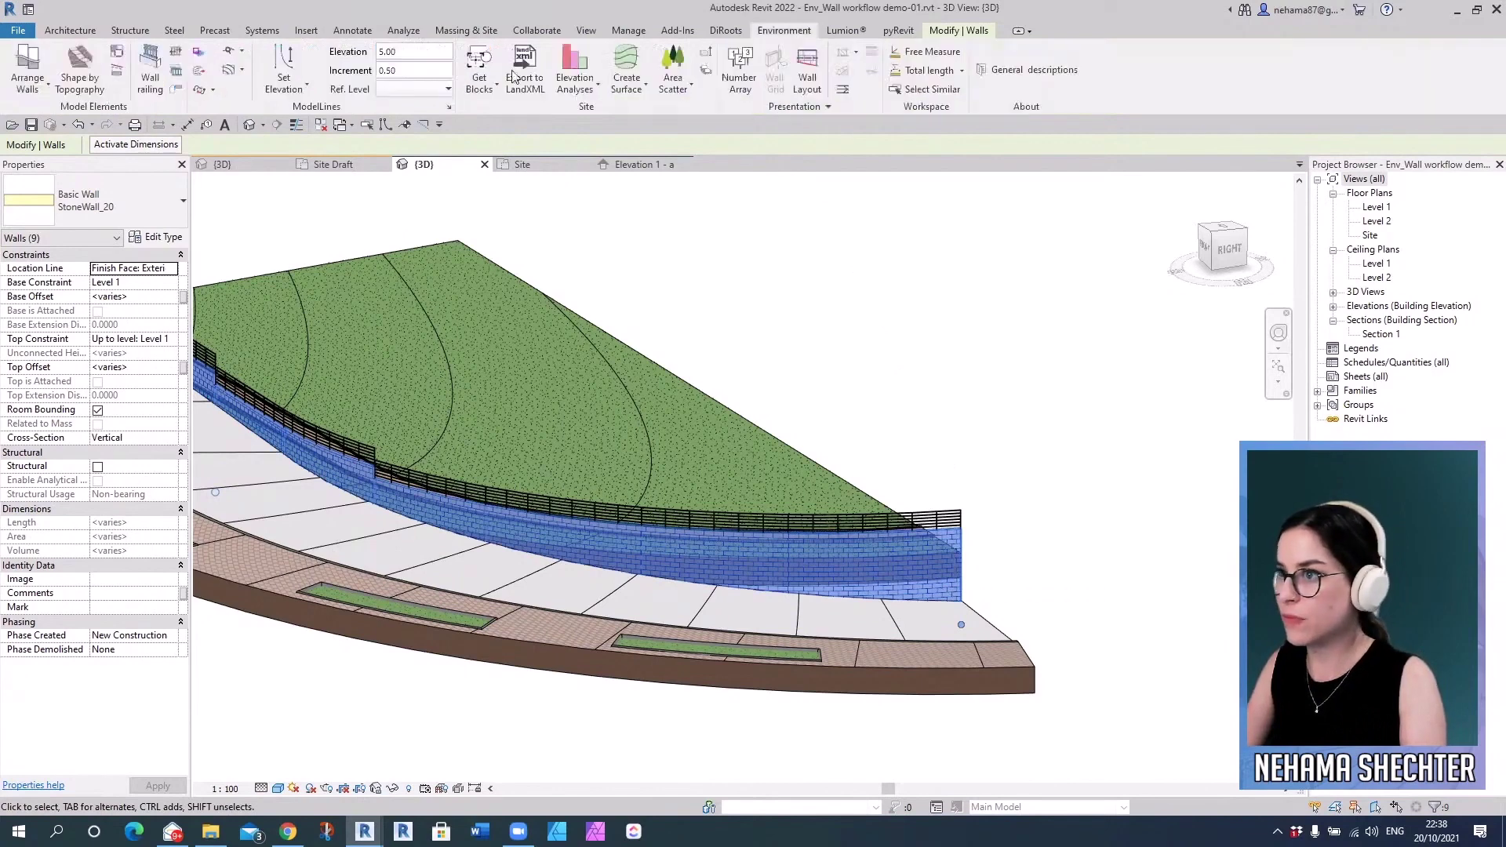
click(28, 88)
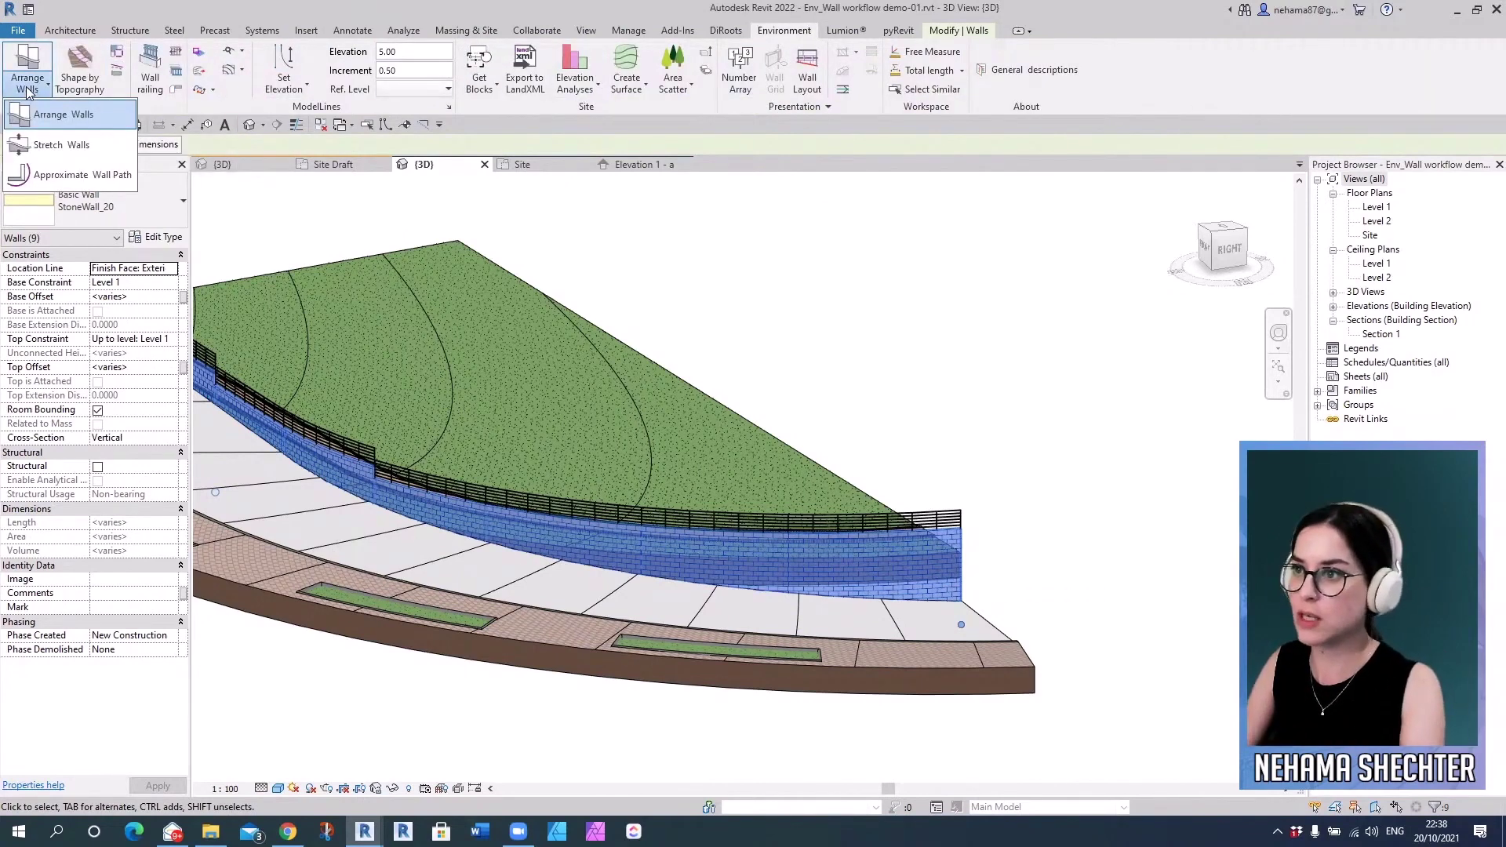
- Approximate the curved wall with straight walls of maximum length 1.00, deleting its railings
click(71, 185)
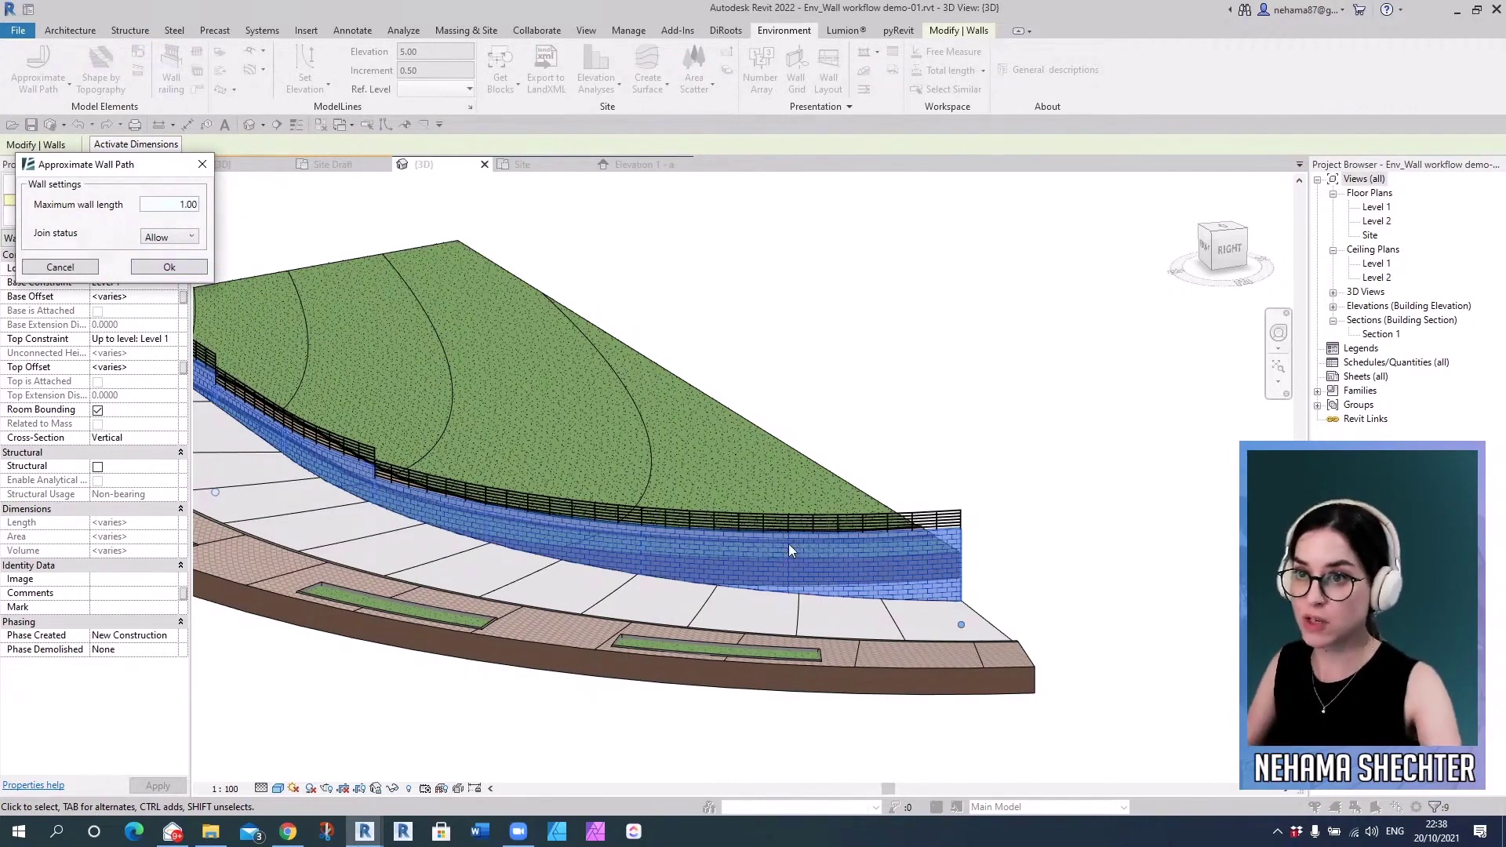
click(188, 270)
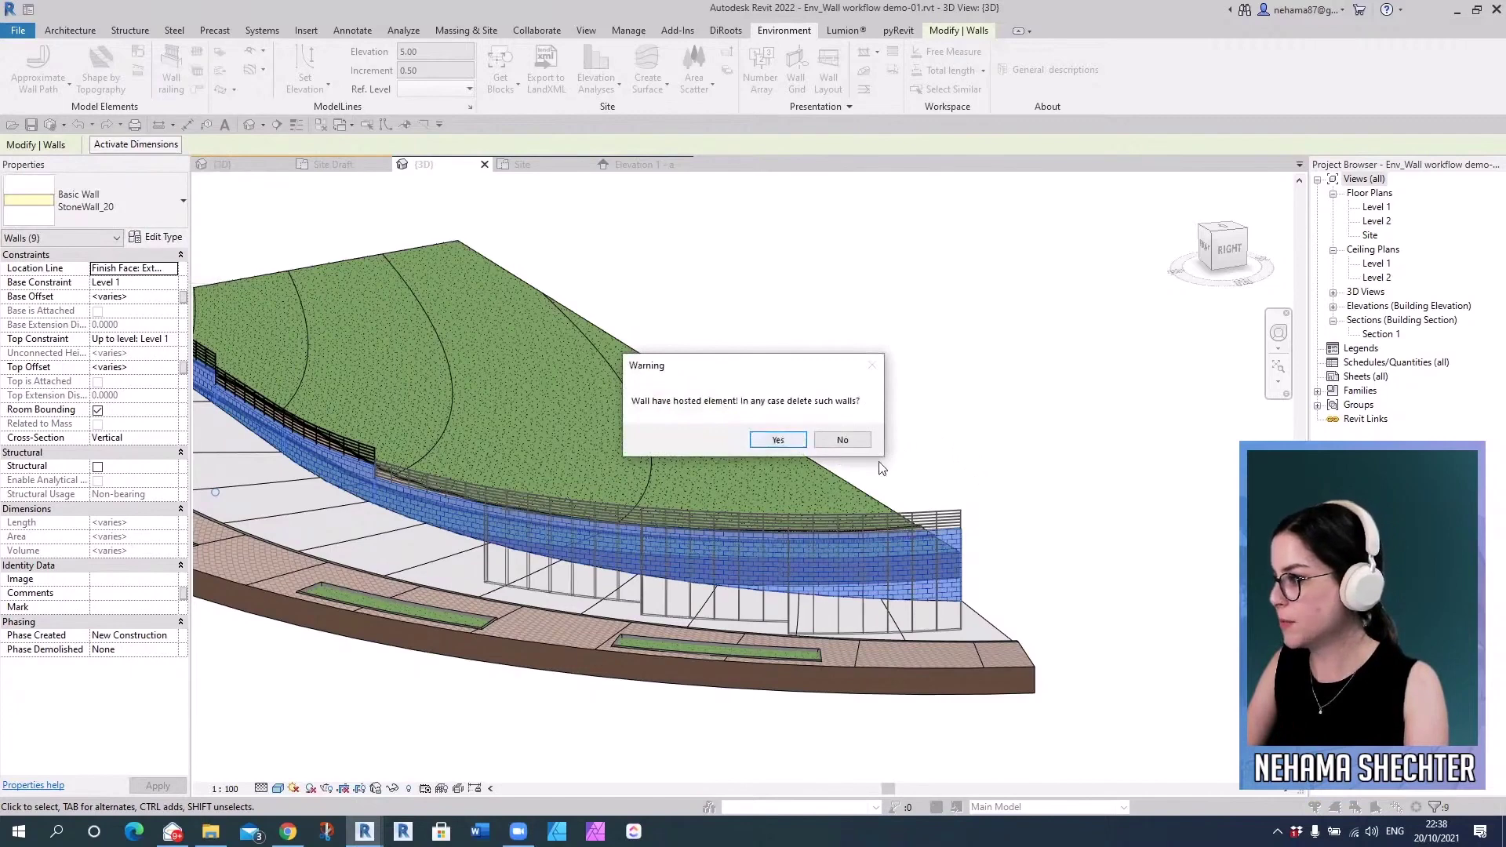
click(779, 440)
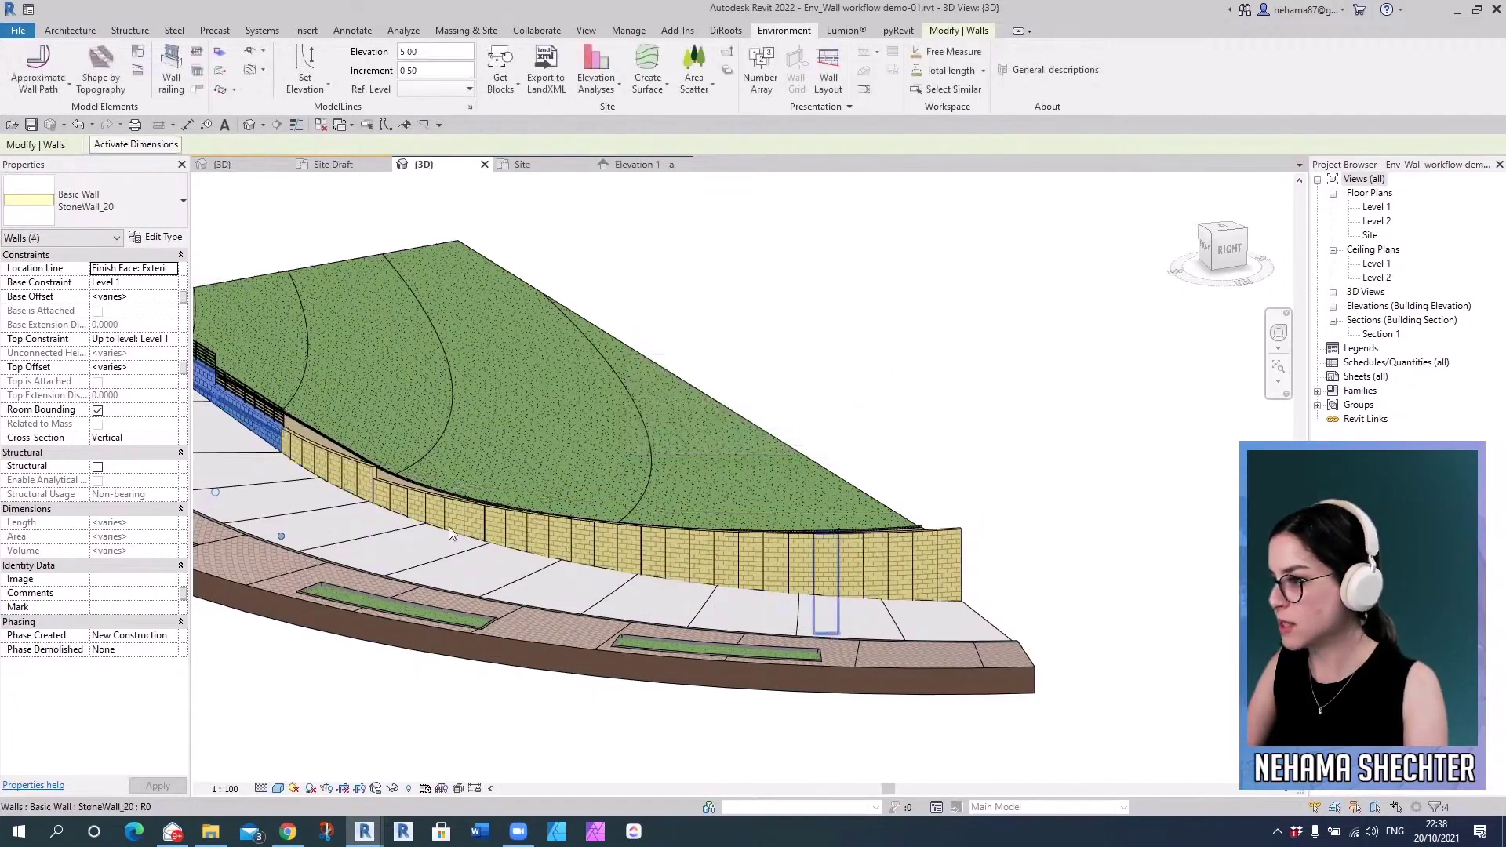
- Tab-select the new segmented wall chain and add 900mm Pipe railings to it
key(Tab)
click(948, 569)
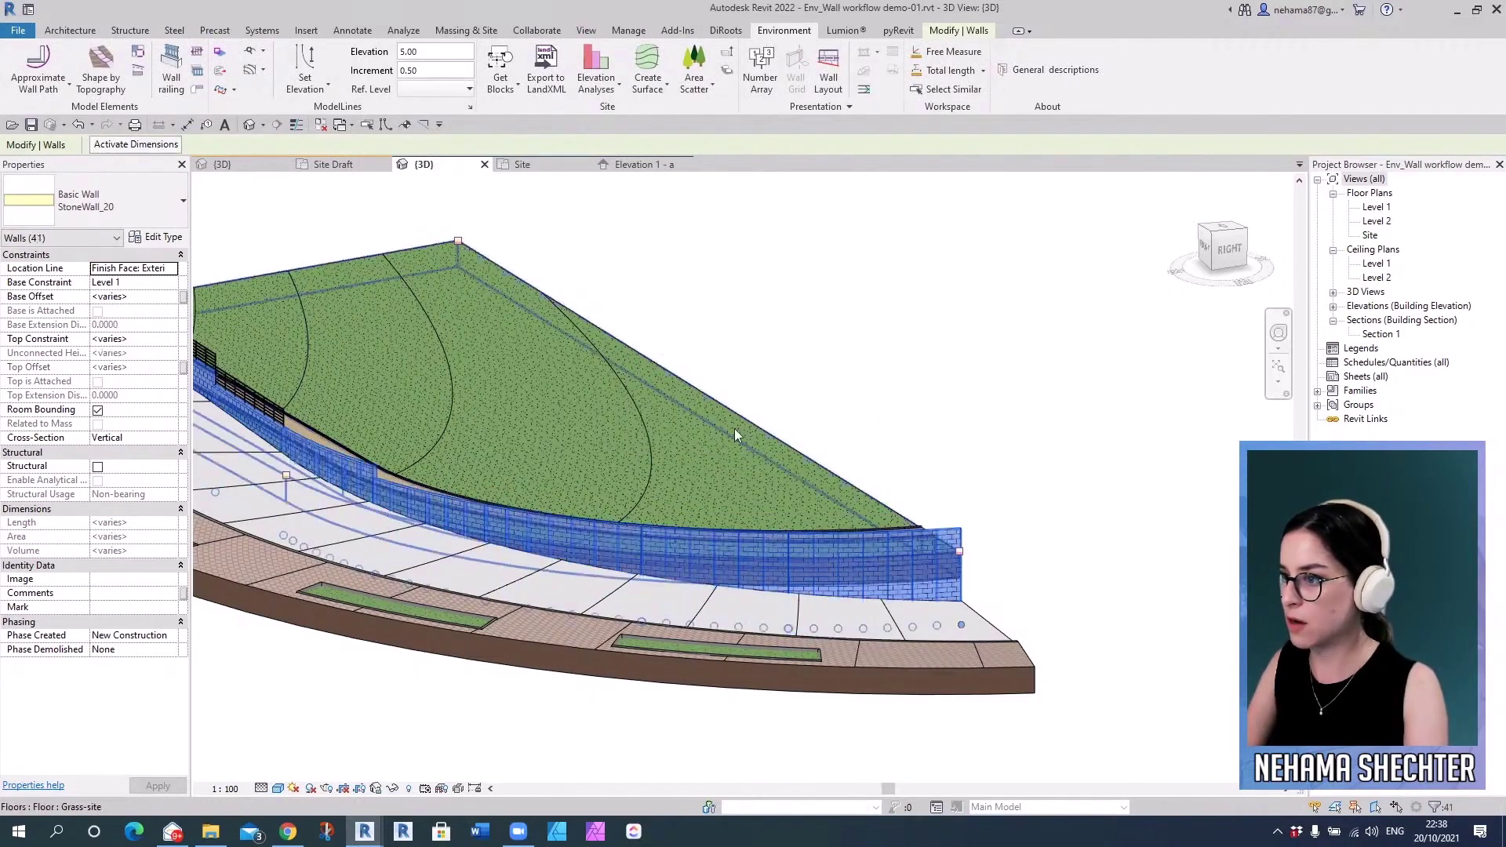
shift+middle_drag(854, 443, 659, 256)
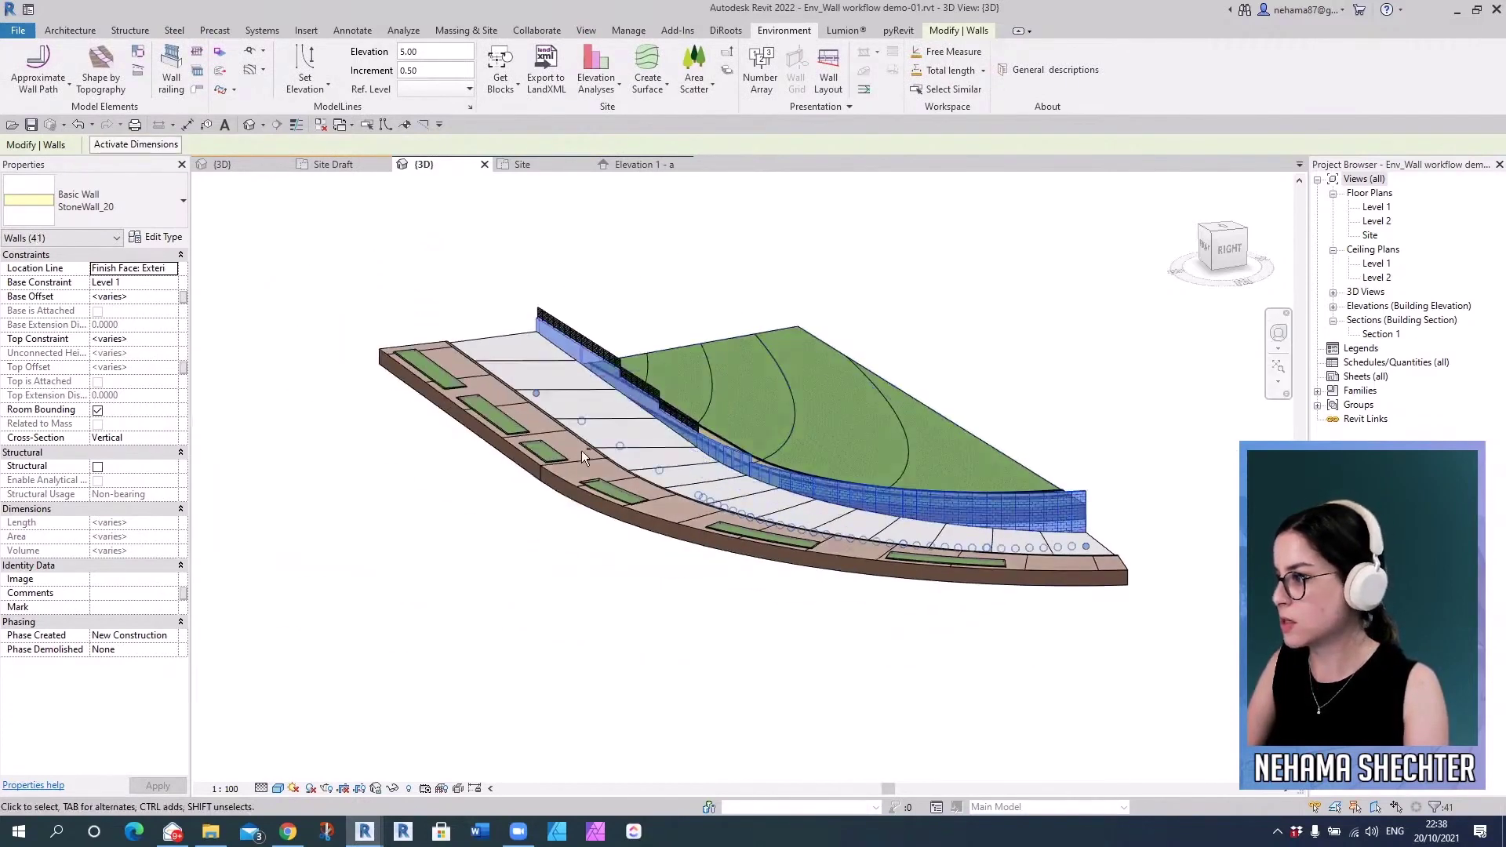
shift+drag(624, 260, 473, 500)
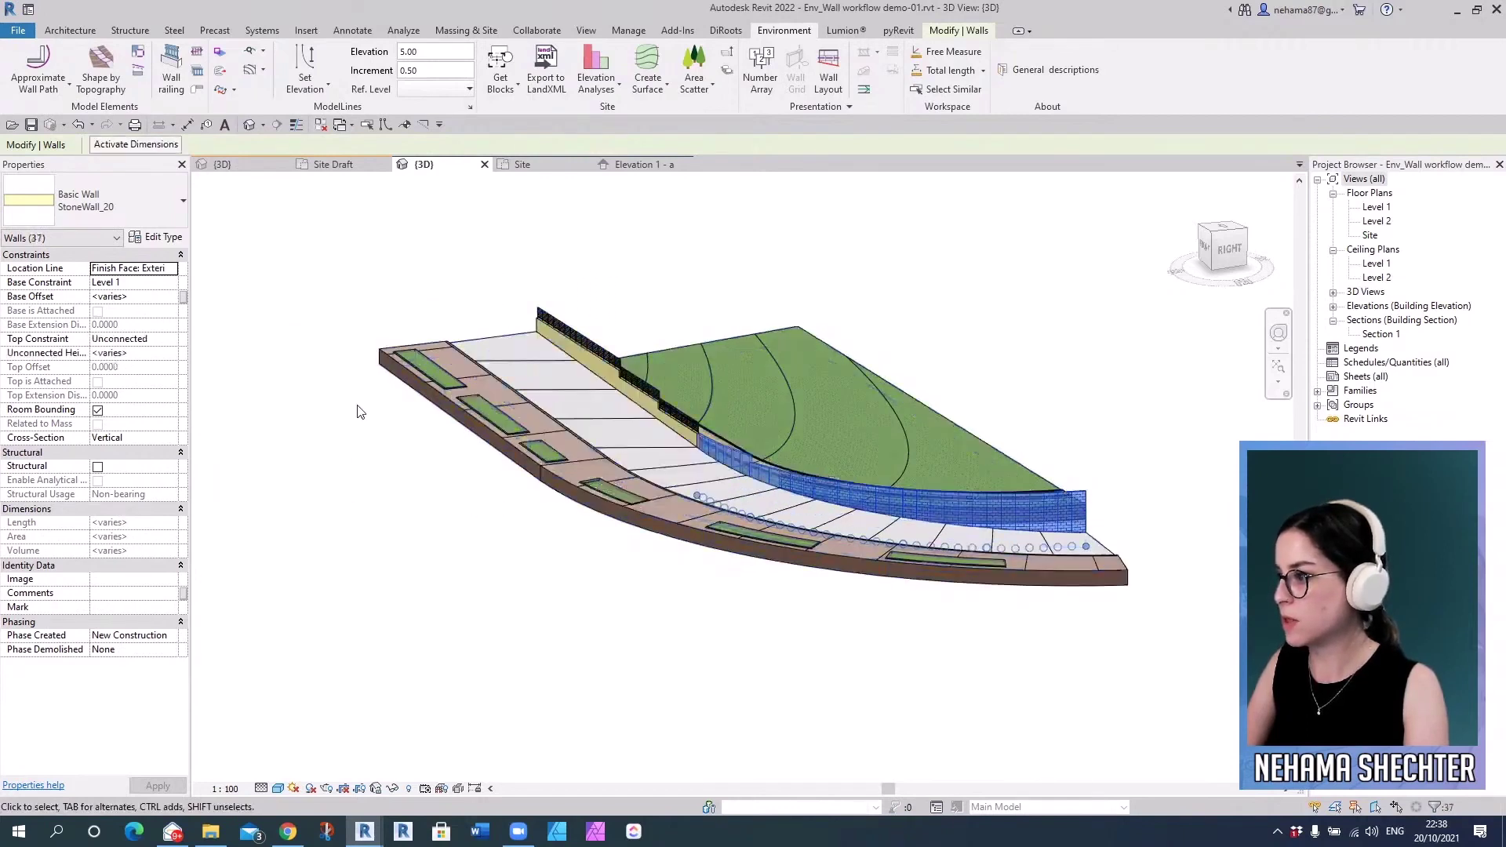
click(173, 72)
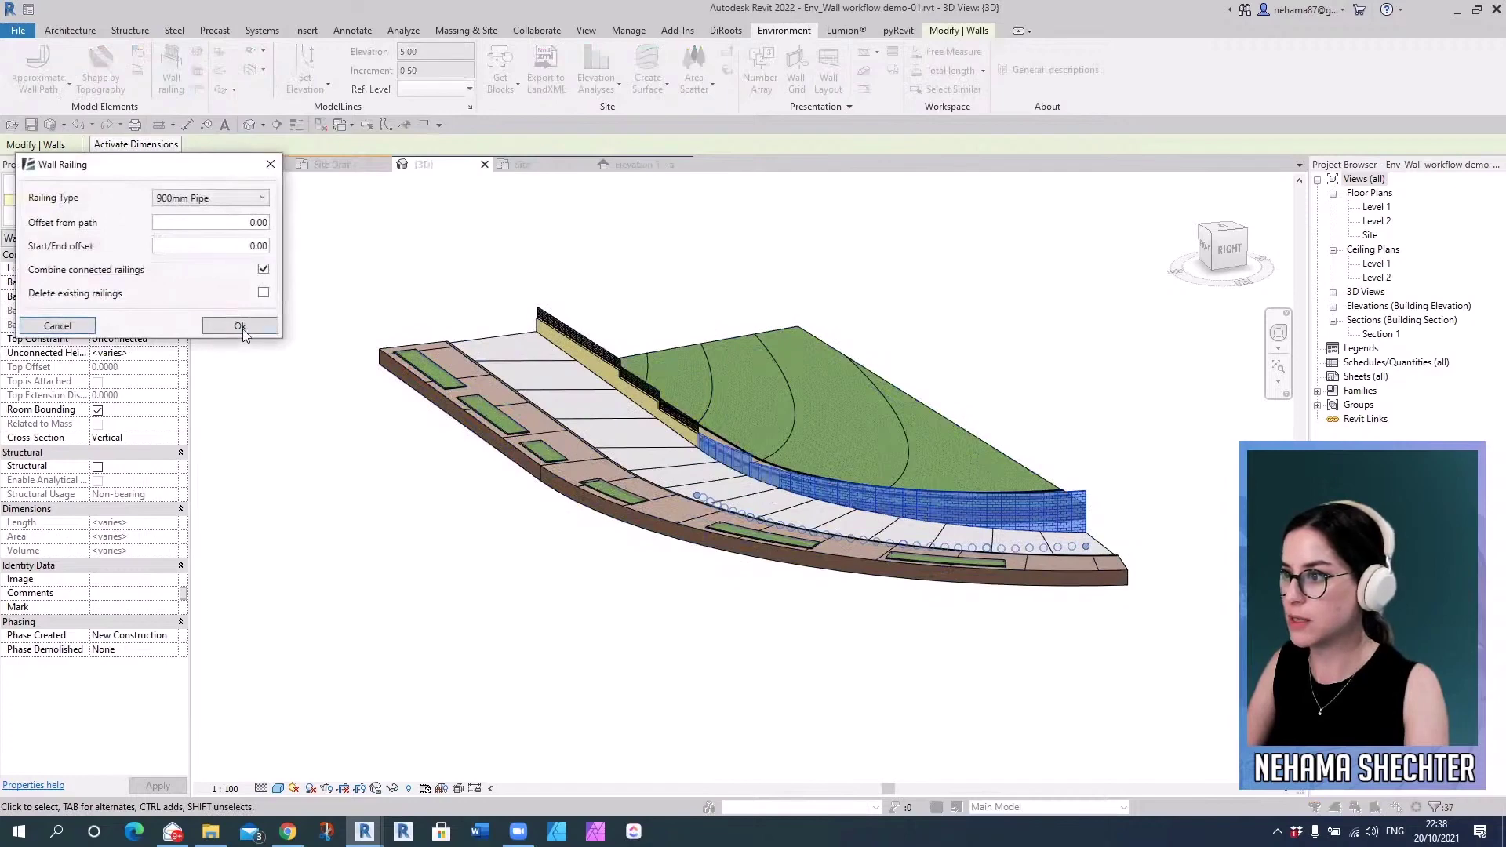
click(240, 326)
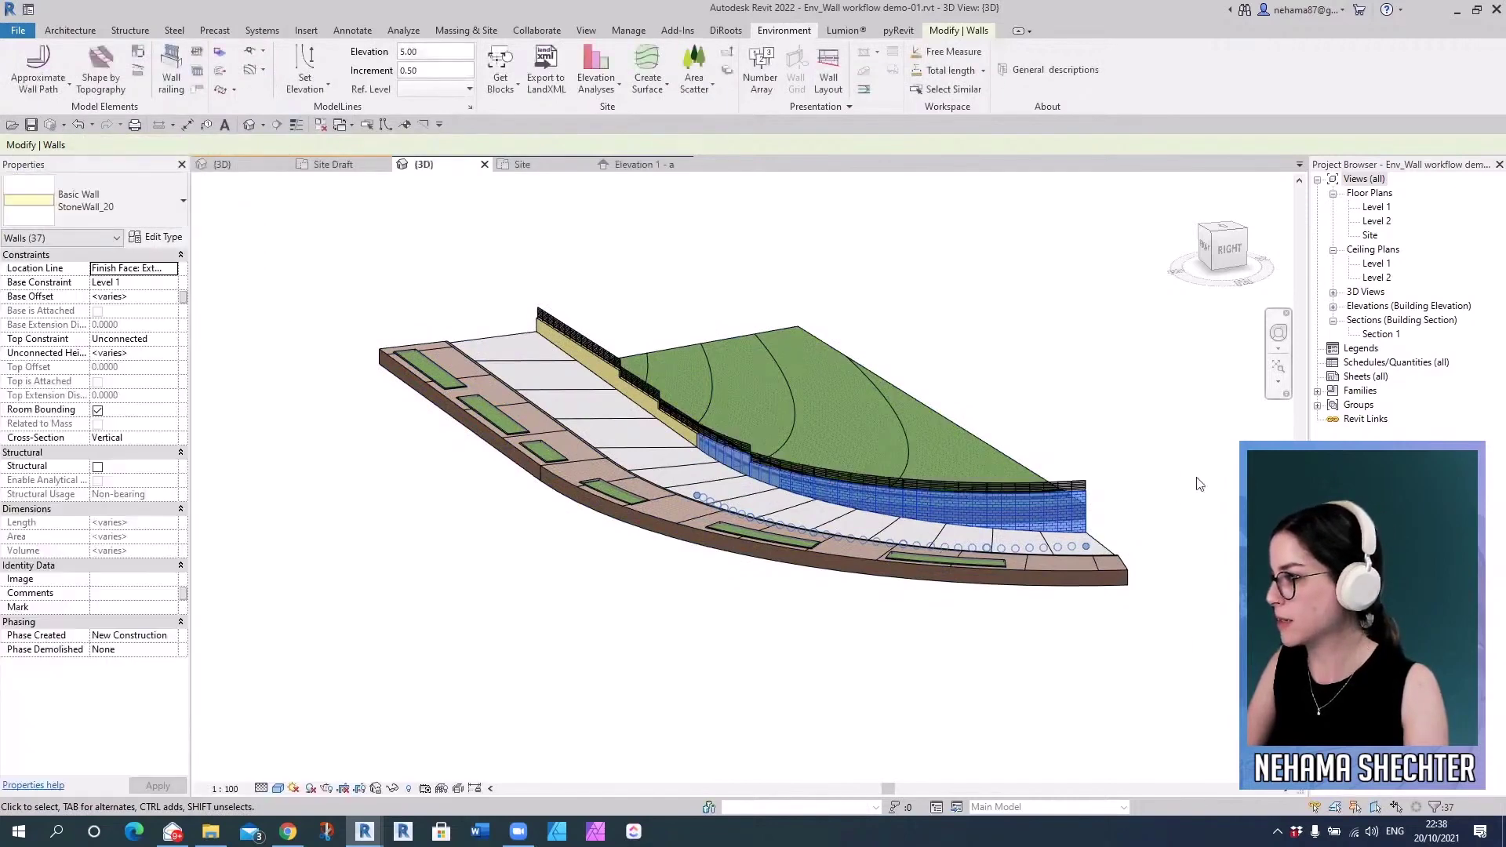
- Zoom in and select several wall panels to inspect the new railing, then clear the selection
scroll(1191, 480, up, 3)
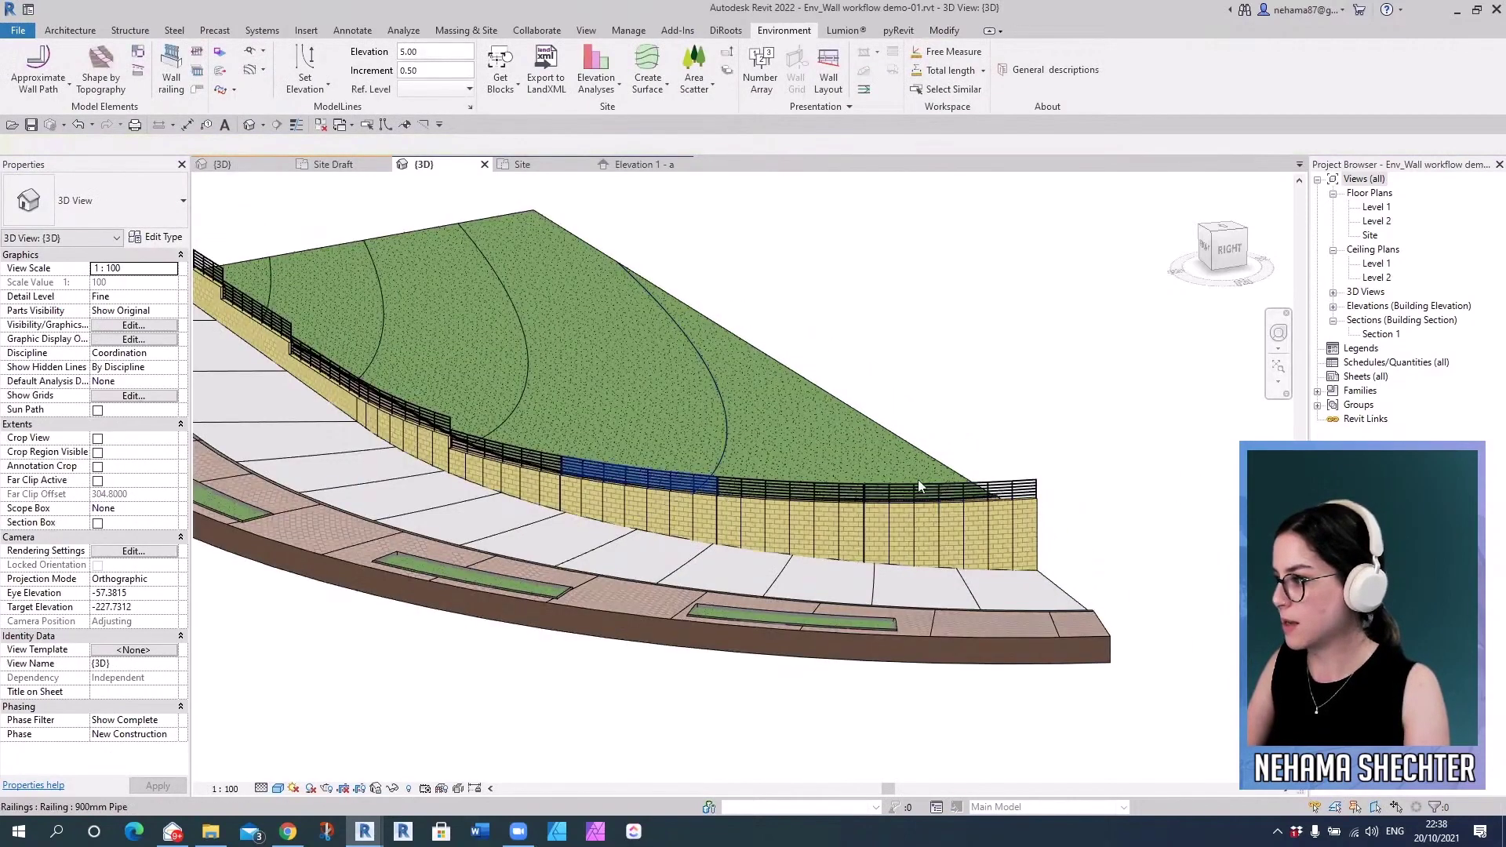
scroll(1075, 476, down, 3)
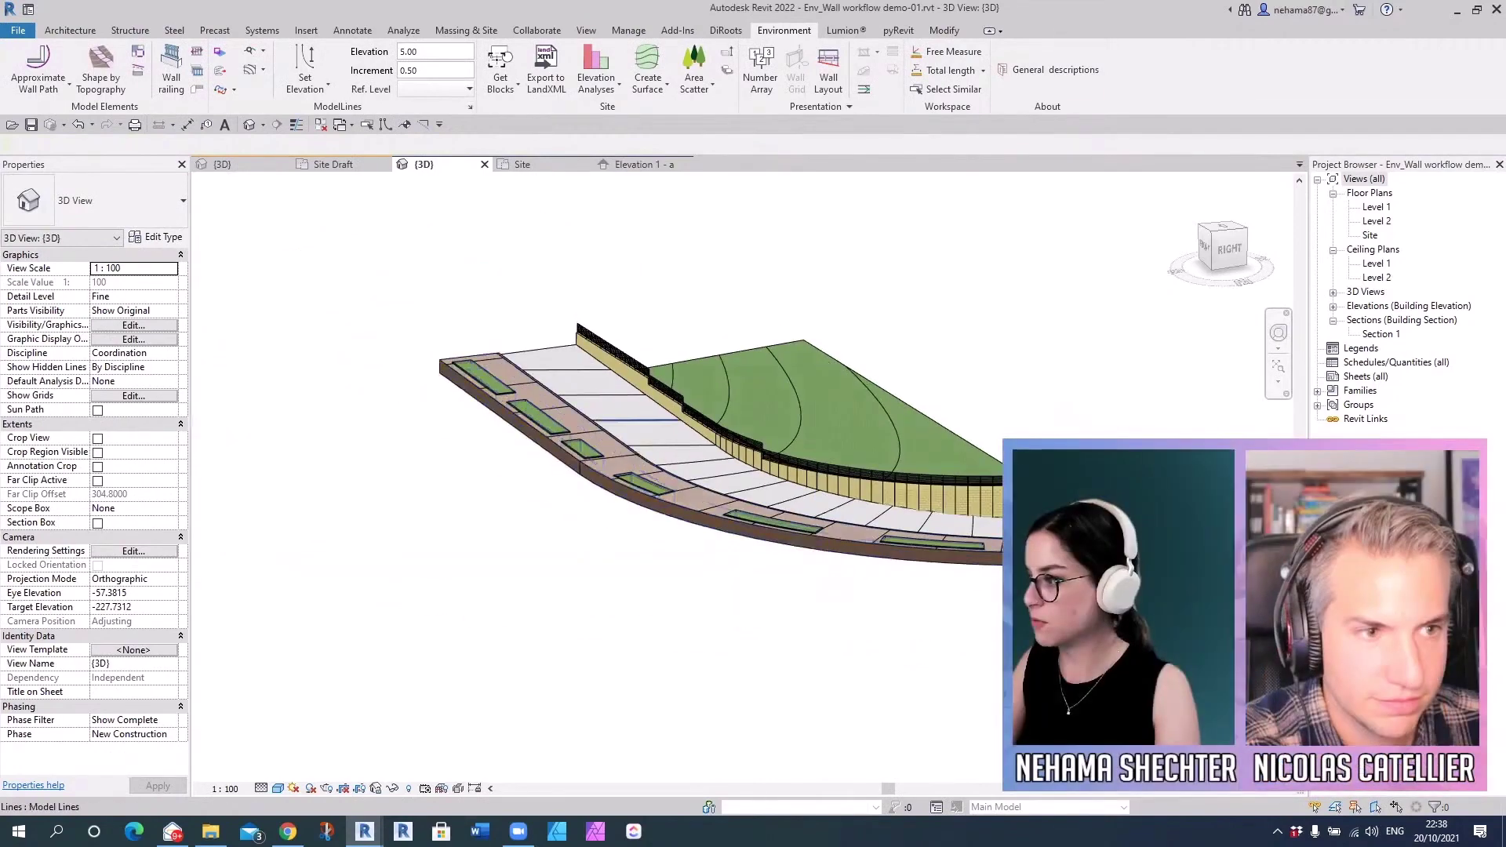
scroll(929, 512, up, 4)
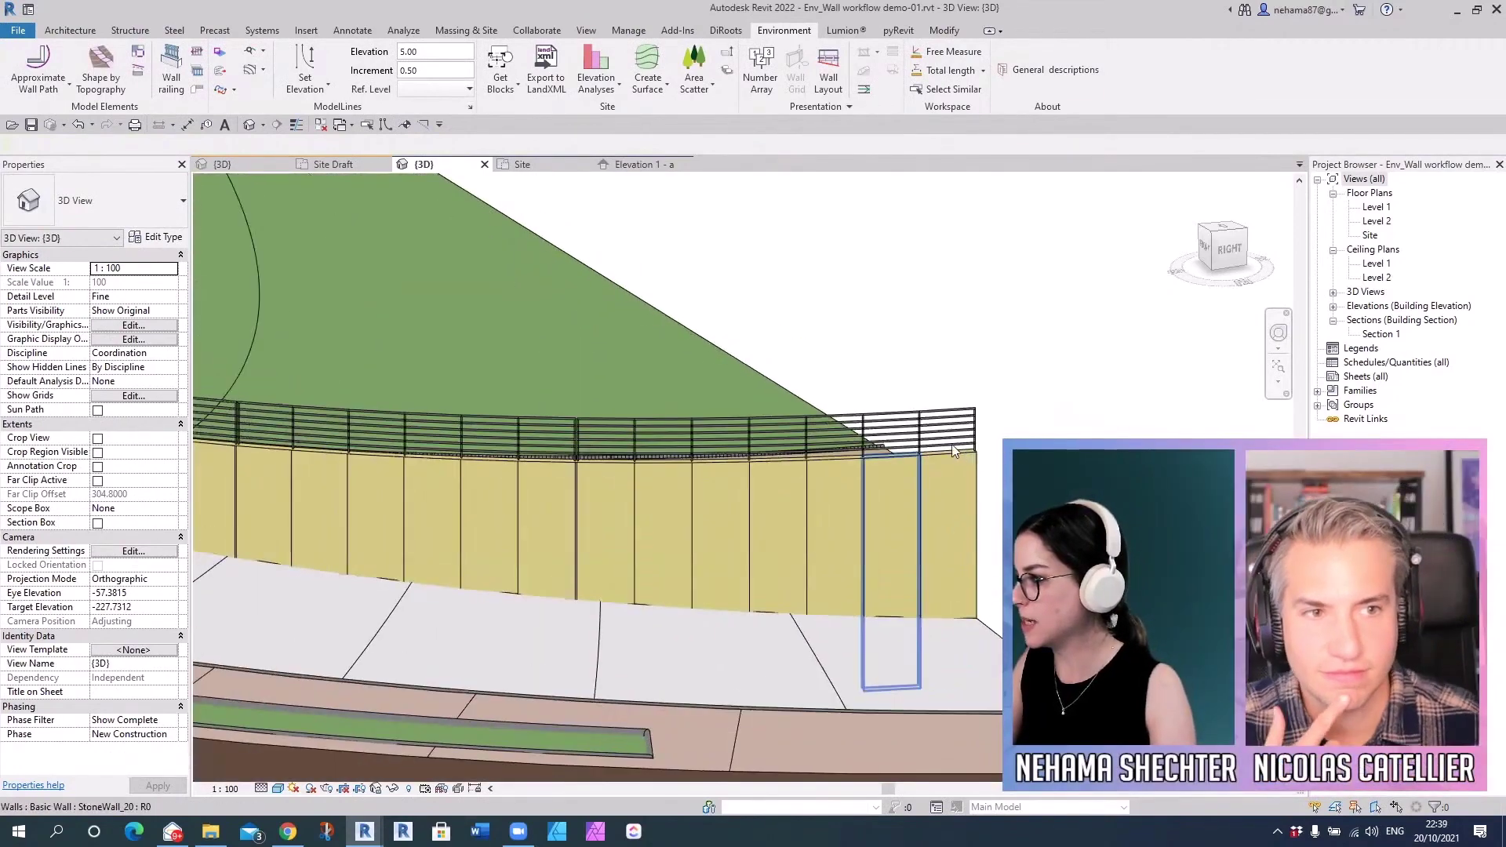
scroll(954, 451, up, 2)
click(799, 471)
click(667, 516)
click(596, 515)
click(475, 533)
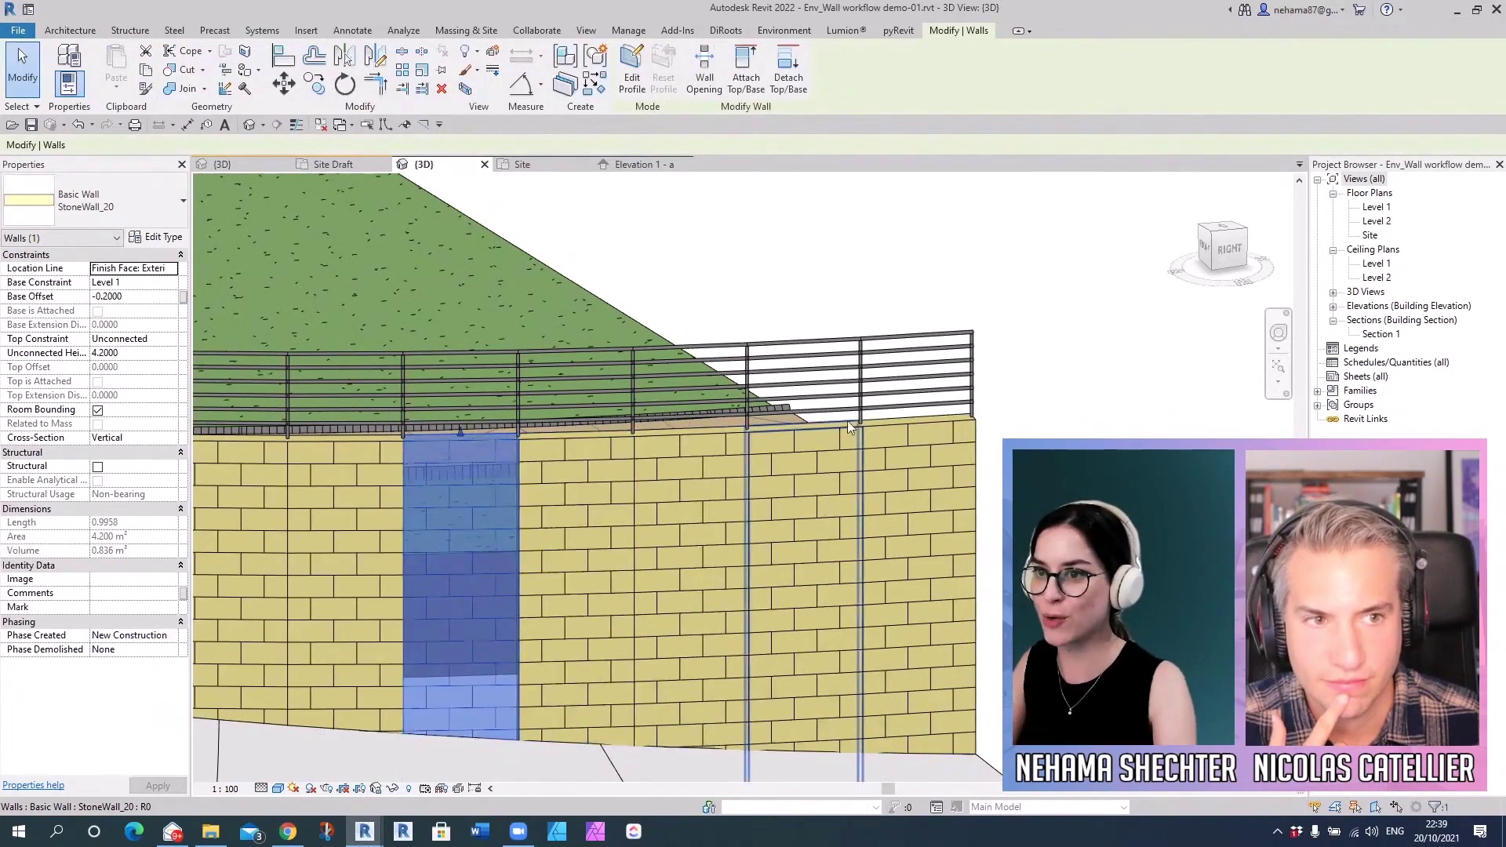
scroll(848, 424, down, 3)
scroll(847, 424, up, 2)
key(Escape)
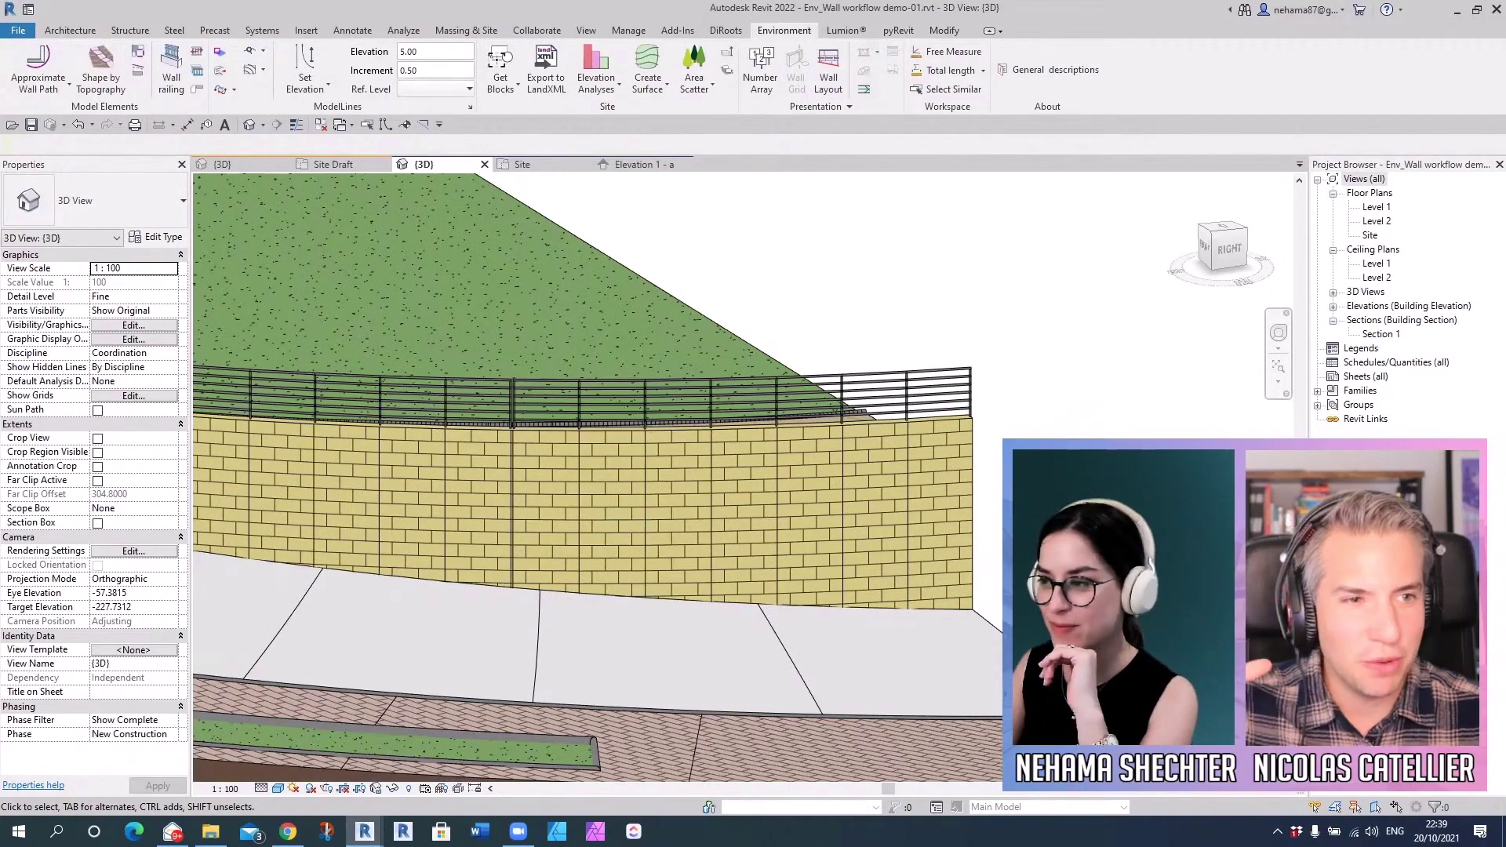
scroll(596, 470, down, 5)
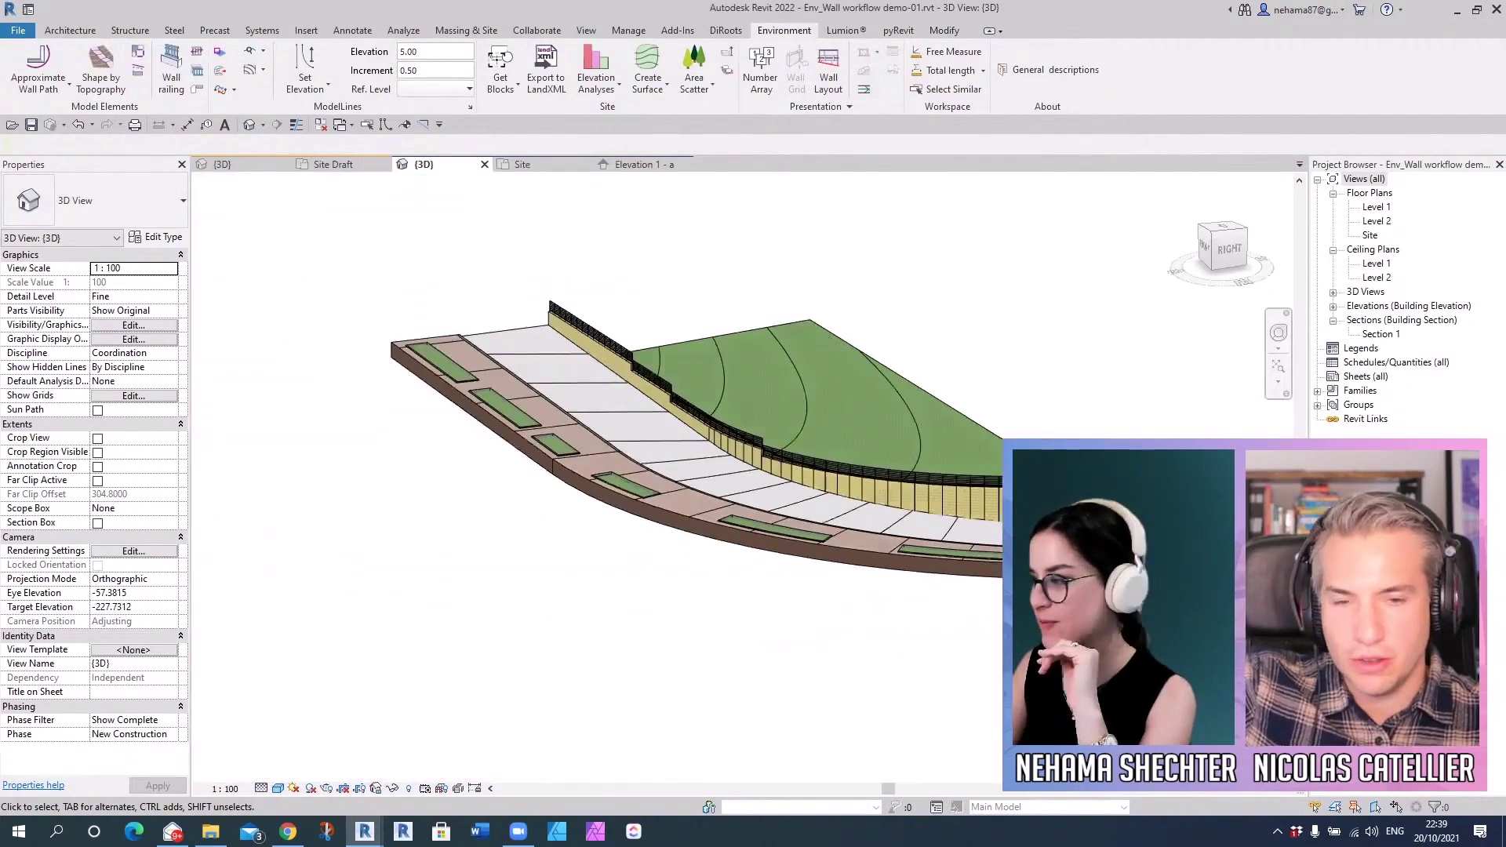
scroll(941, 502, up, 4)
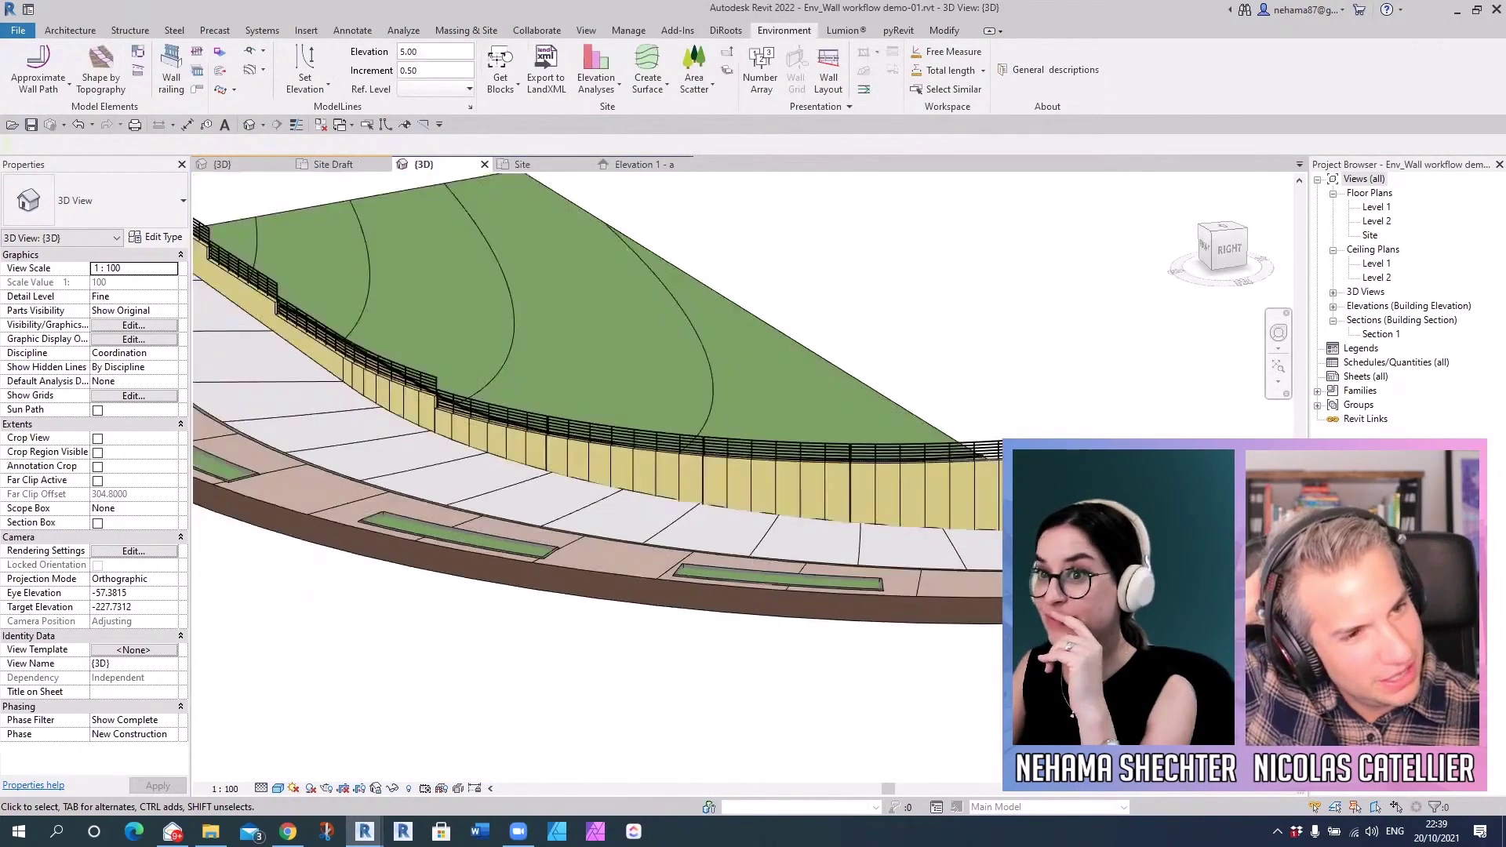
scroll(618, 425, down, 2)
scroll(619, 424, up, 3)
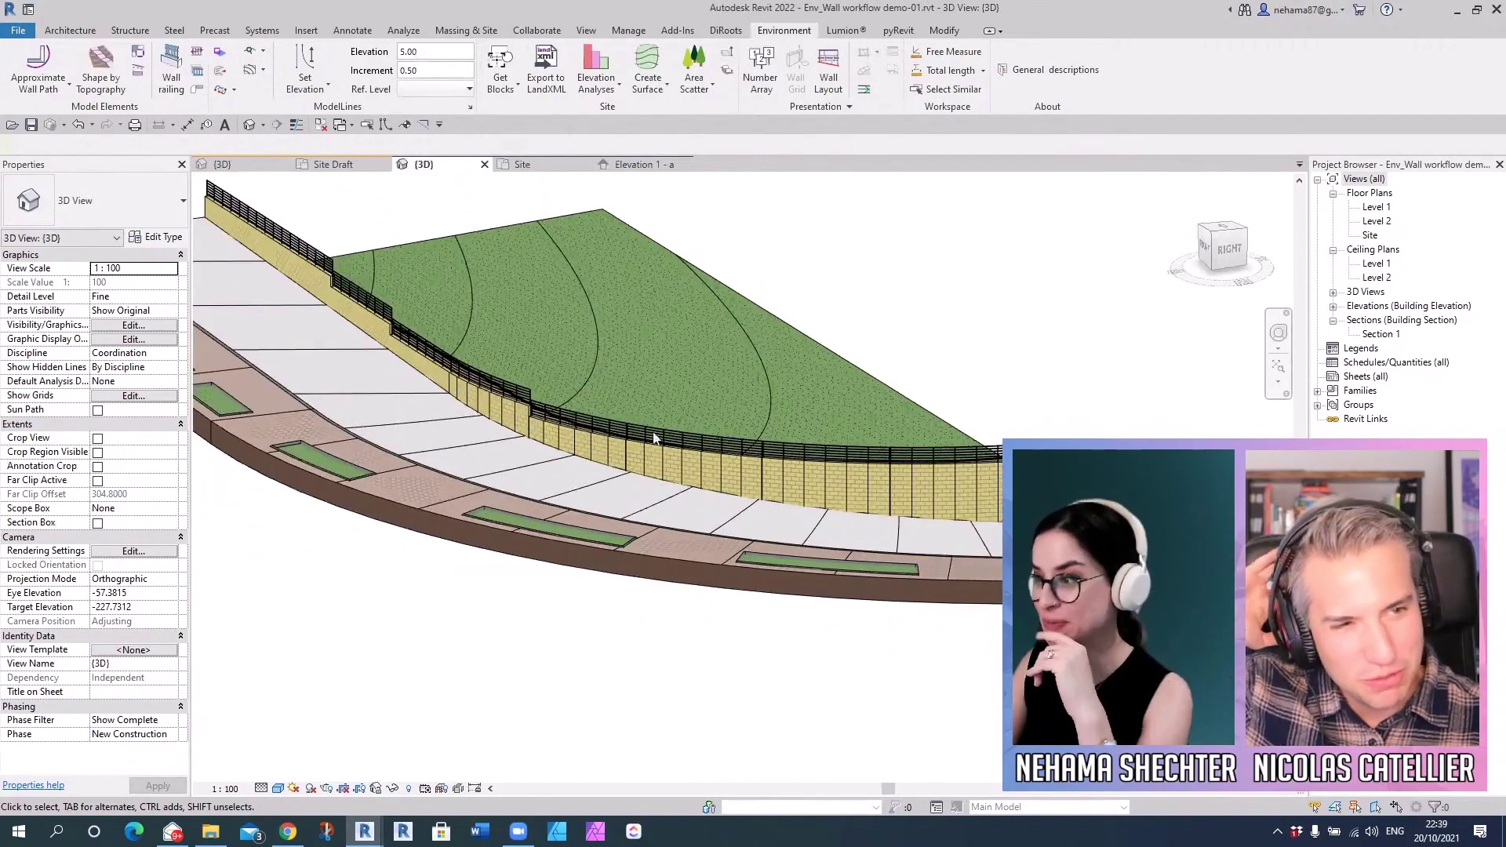
click(523, 420)
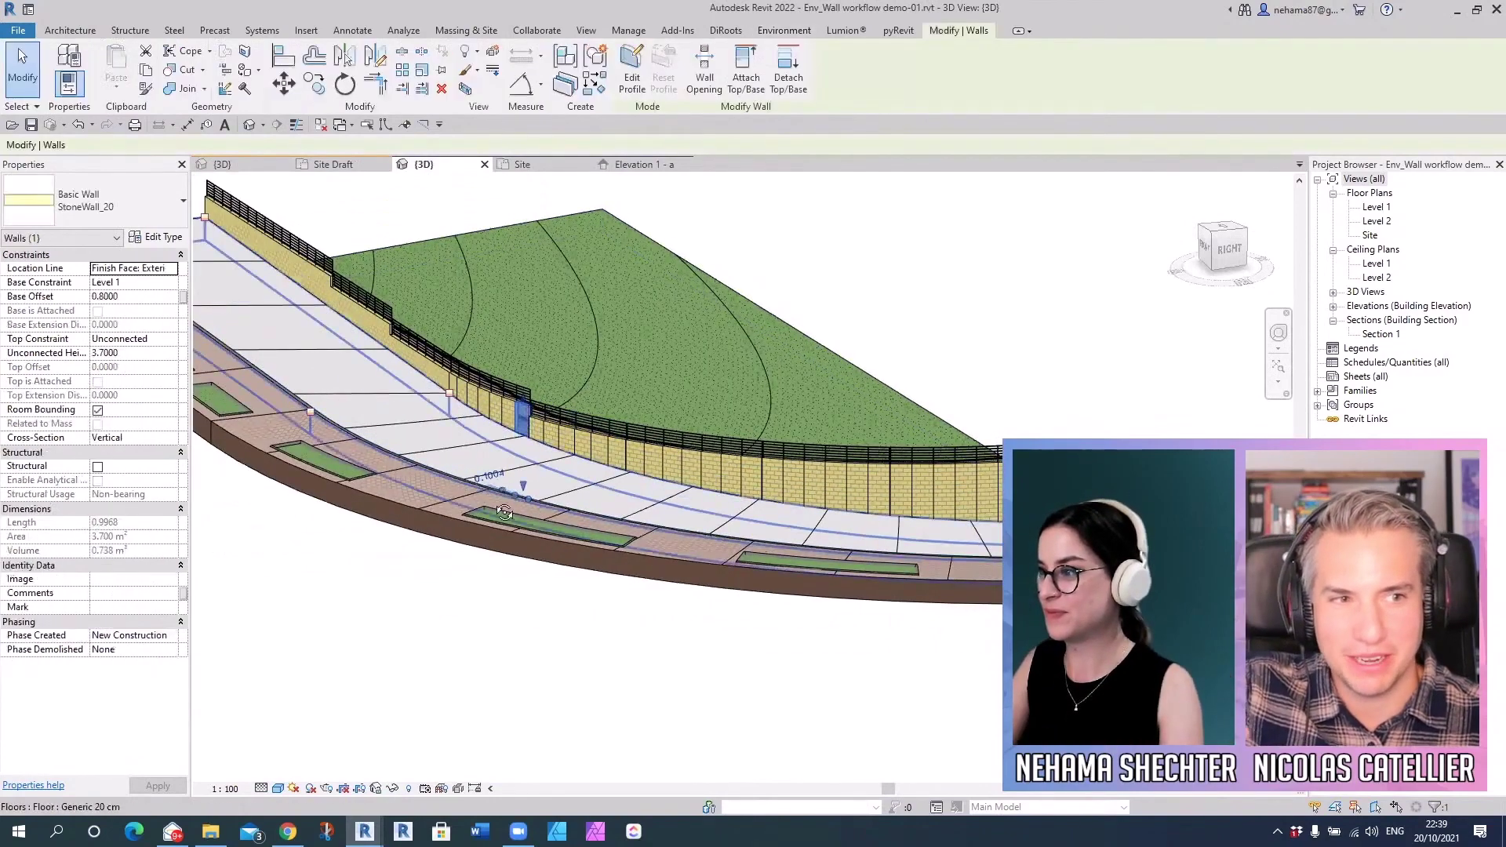
shift+middle_drag(518, 521, 930, 631)
click(981, 625)
scroll(665, 494, up, 2)
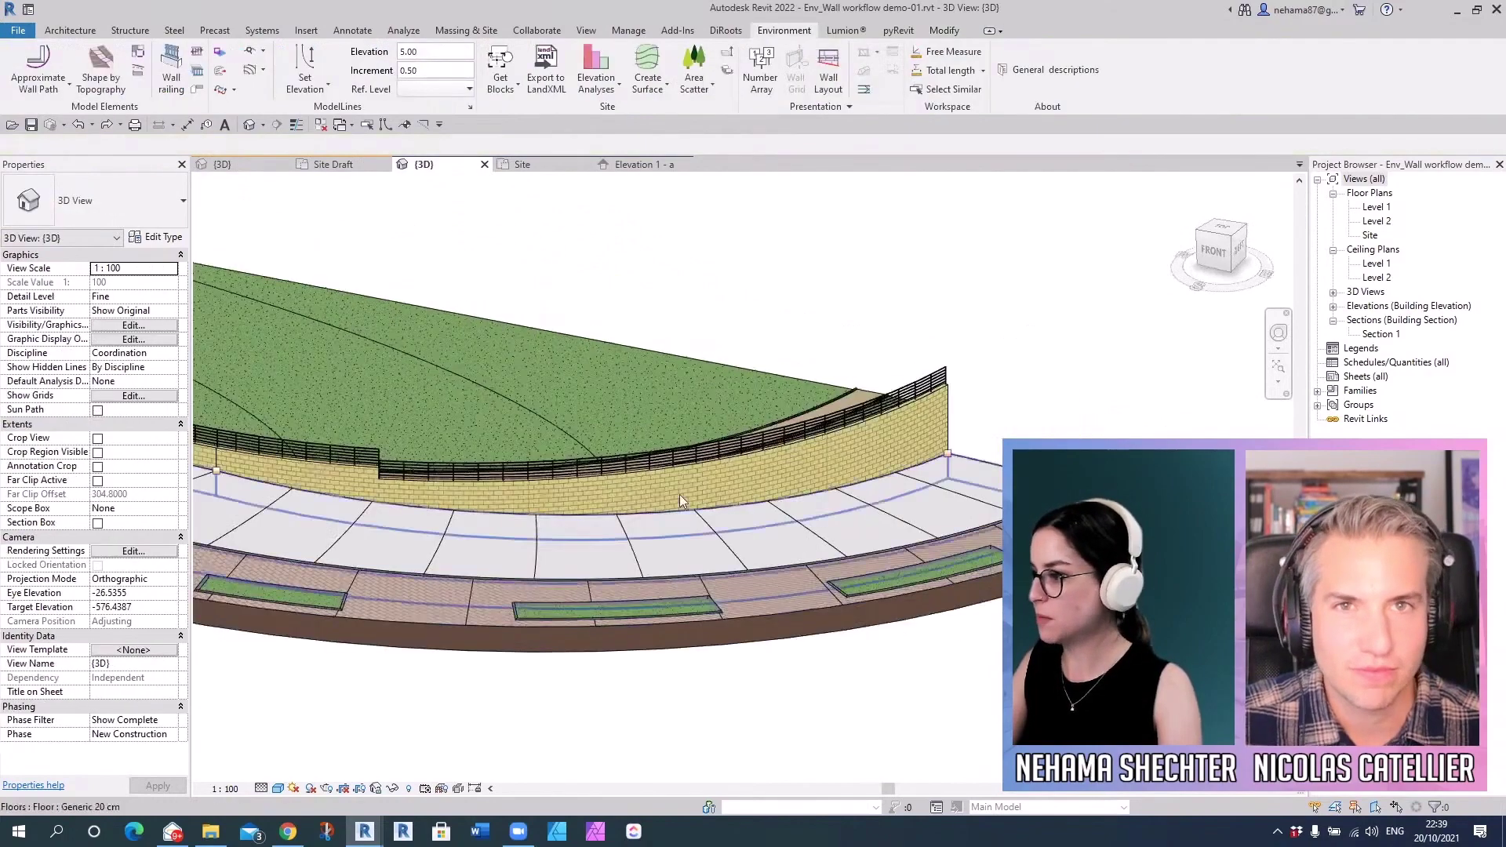
scroll(871, 471, down, 3)
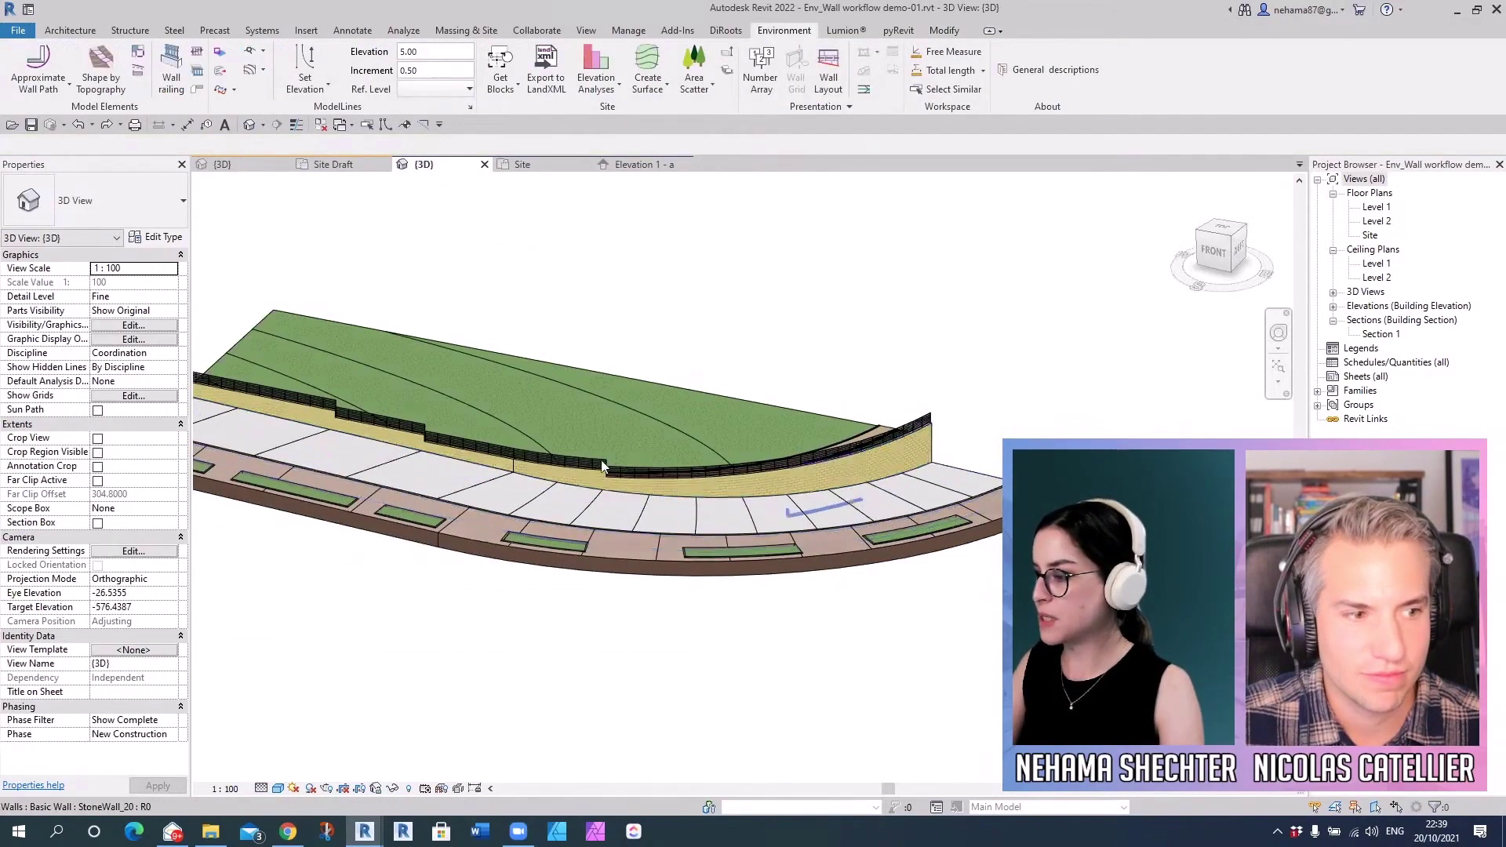
scroll(634, 474, up, 1)
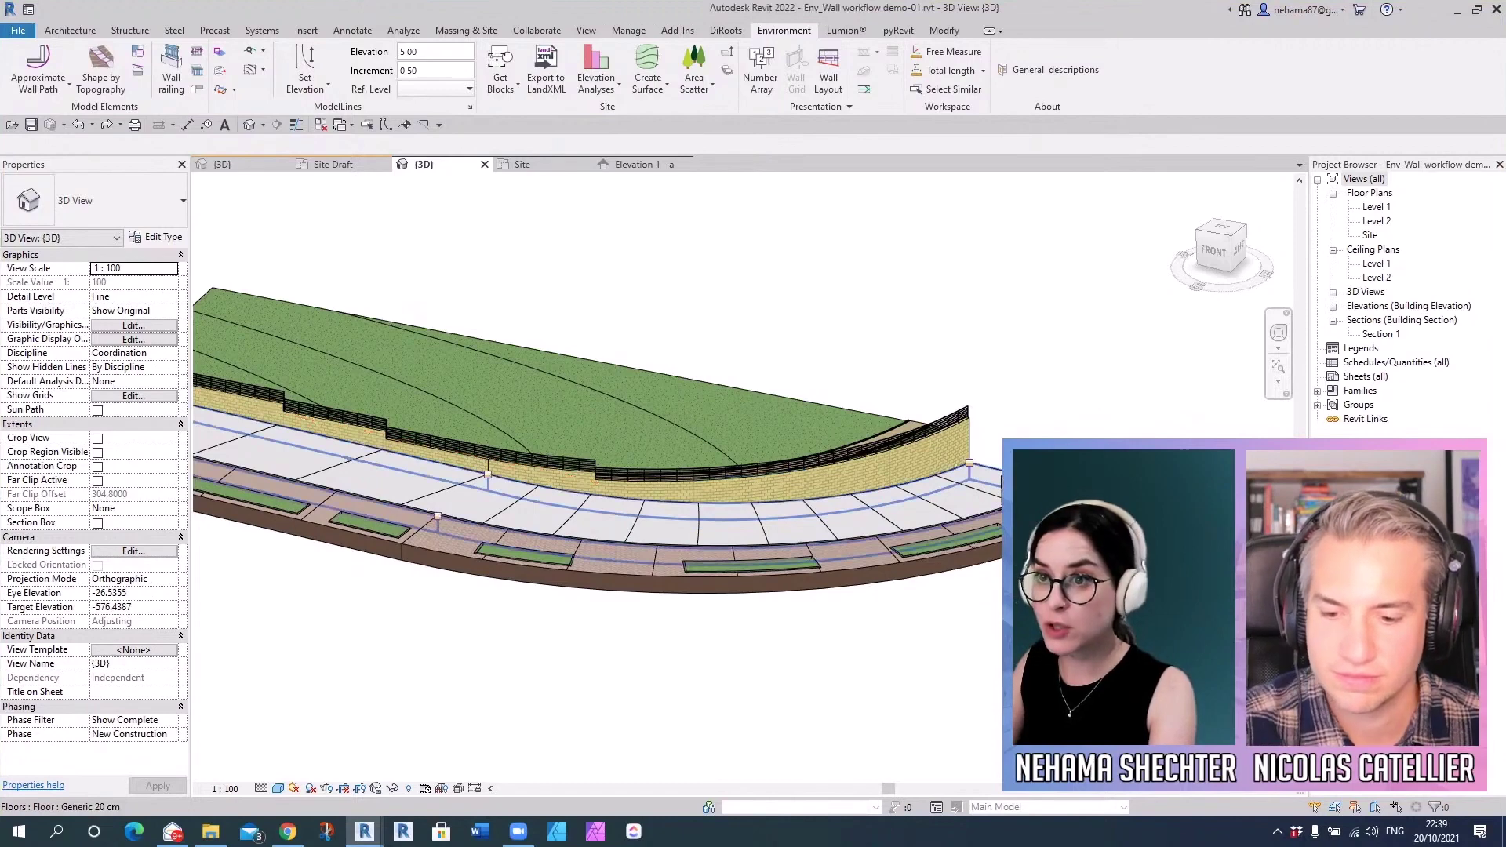
click(1001, 476)
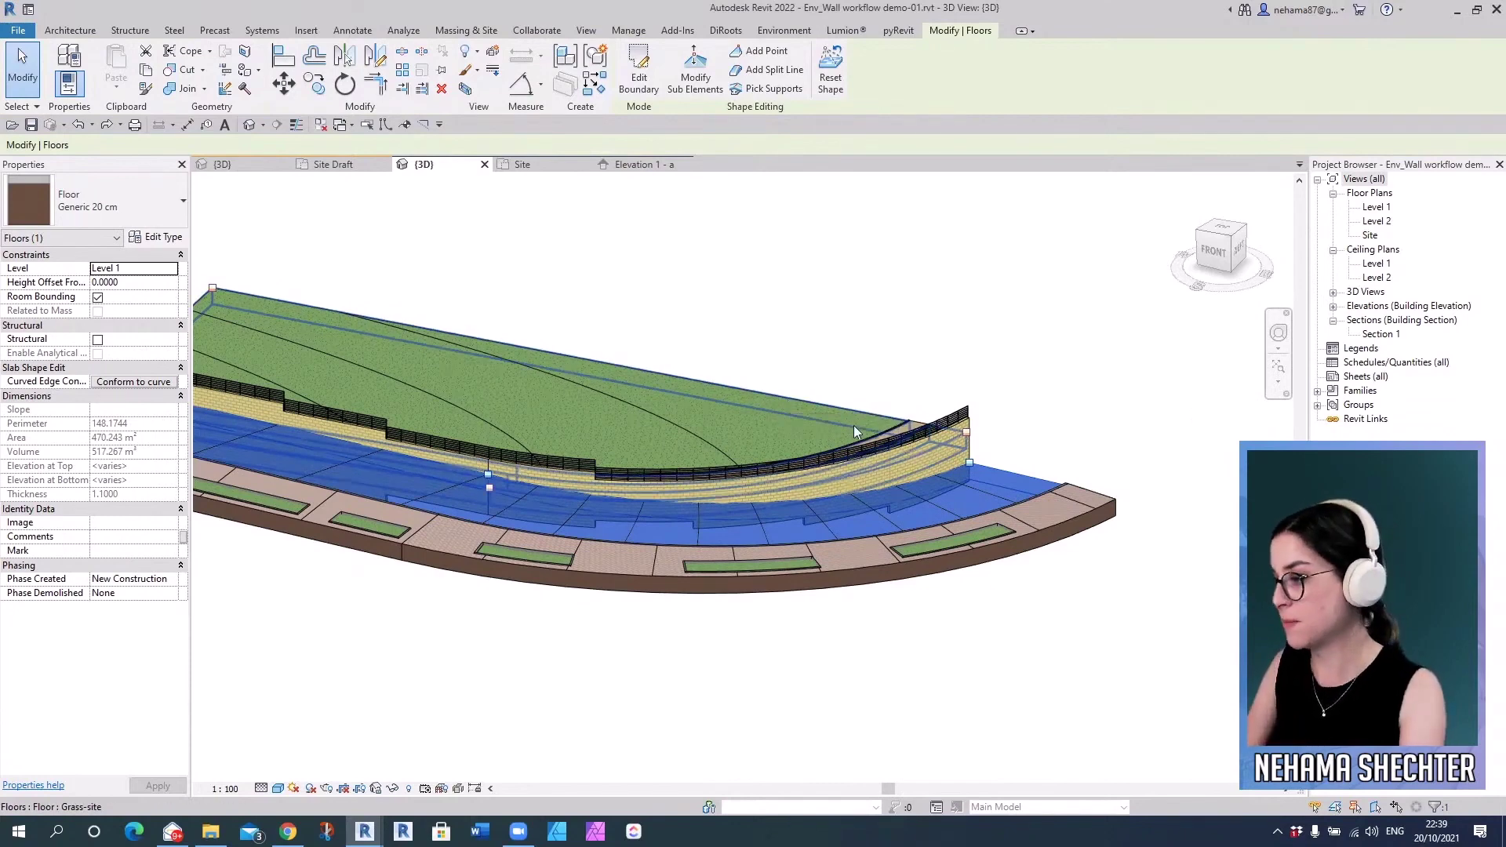
key(Escape)
scroll(703, 506, up, 3)
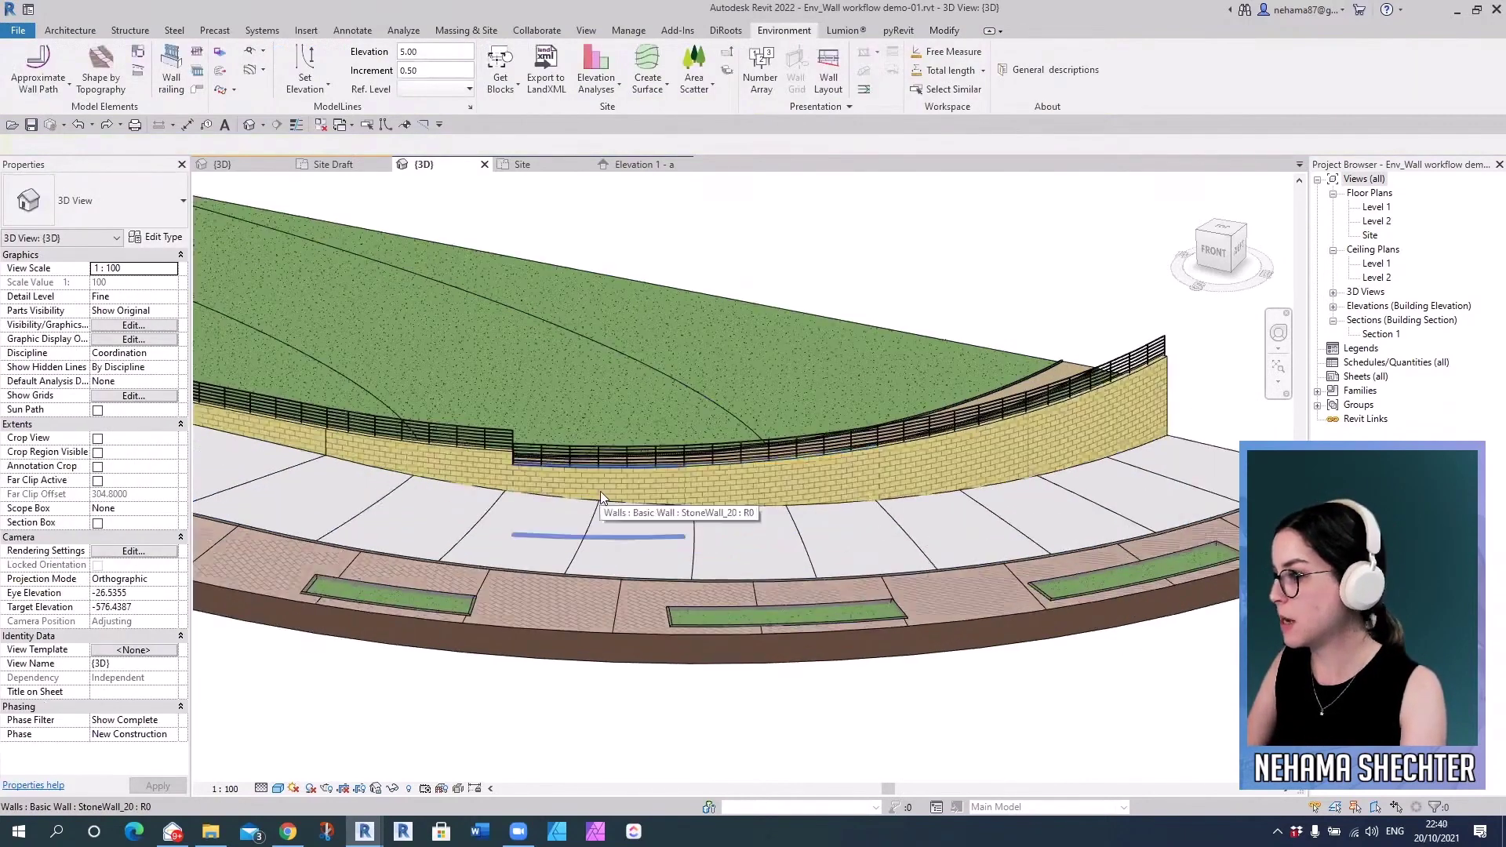
- Select the wall segment to cut and create a Walls-category in-place model named Walls 1
click(600, 487)
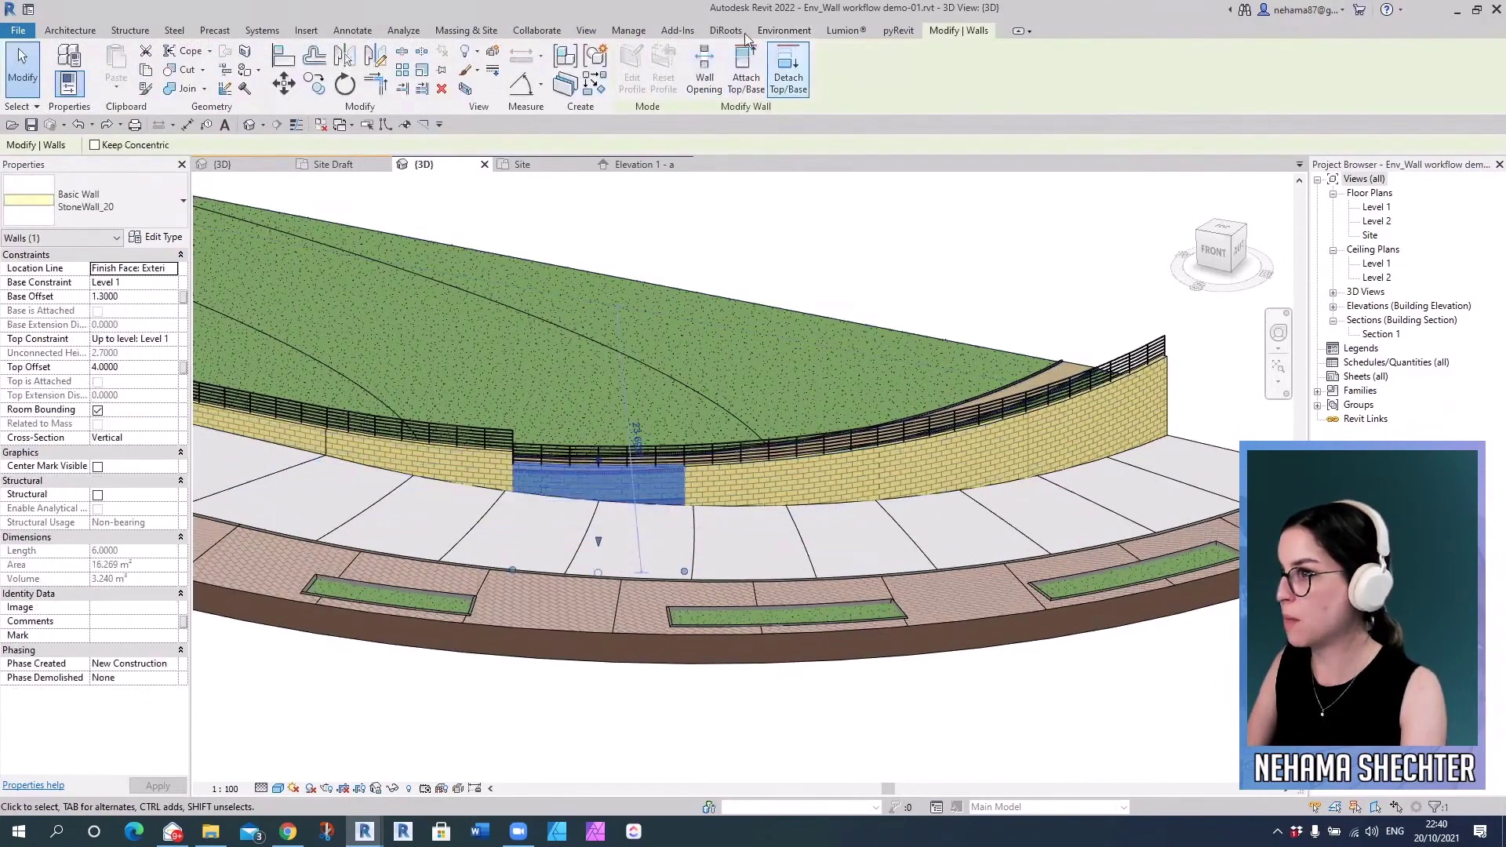
click(72, 30)
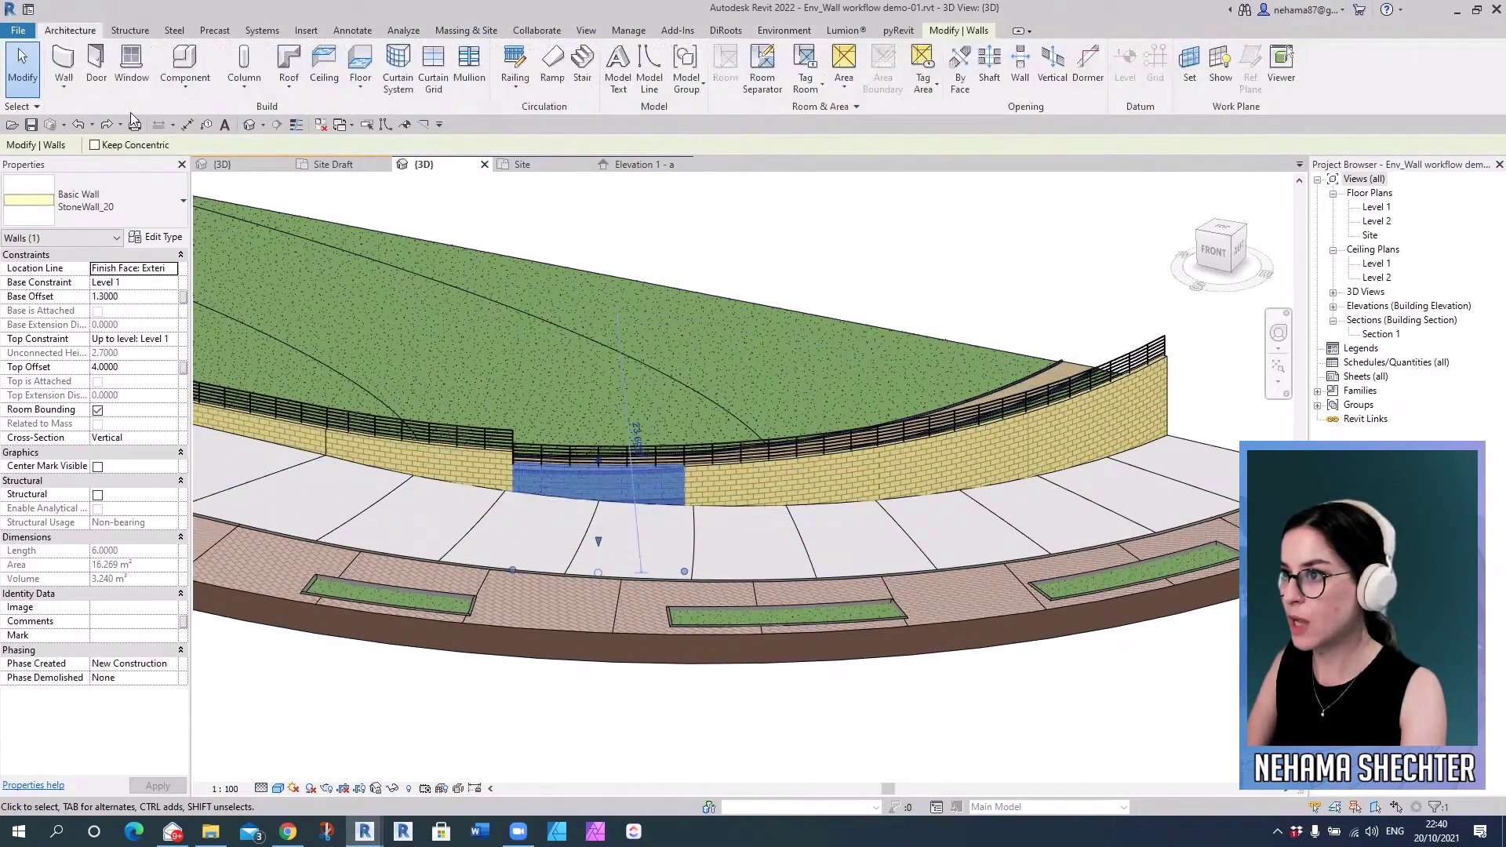
click(235, 88)
click(205, 151)
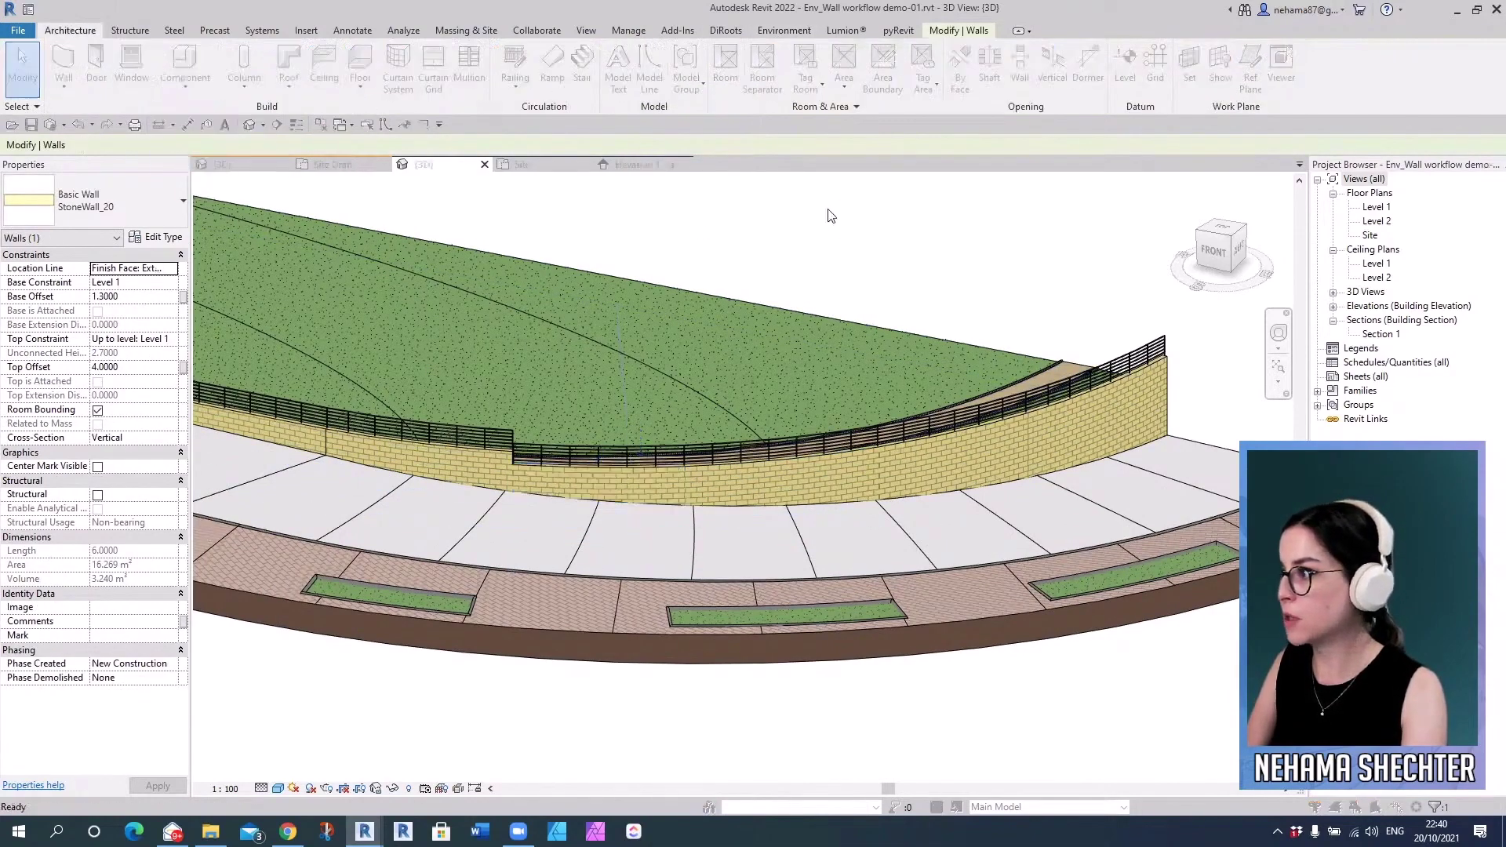
drag(863, 325, 853, 439)
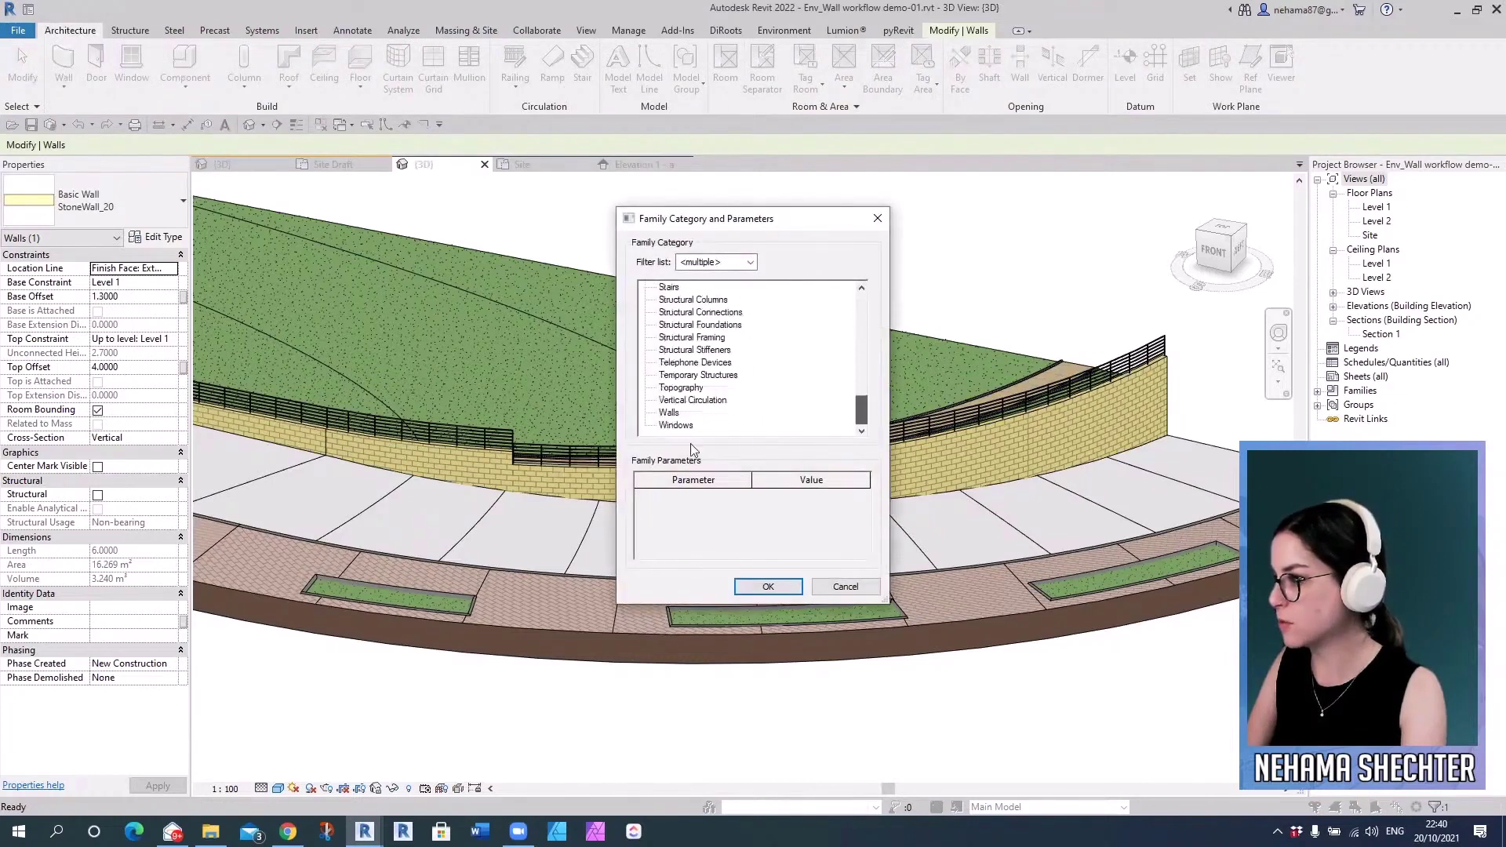
click(757, 587)
click(754, 444)
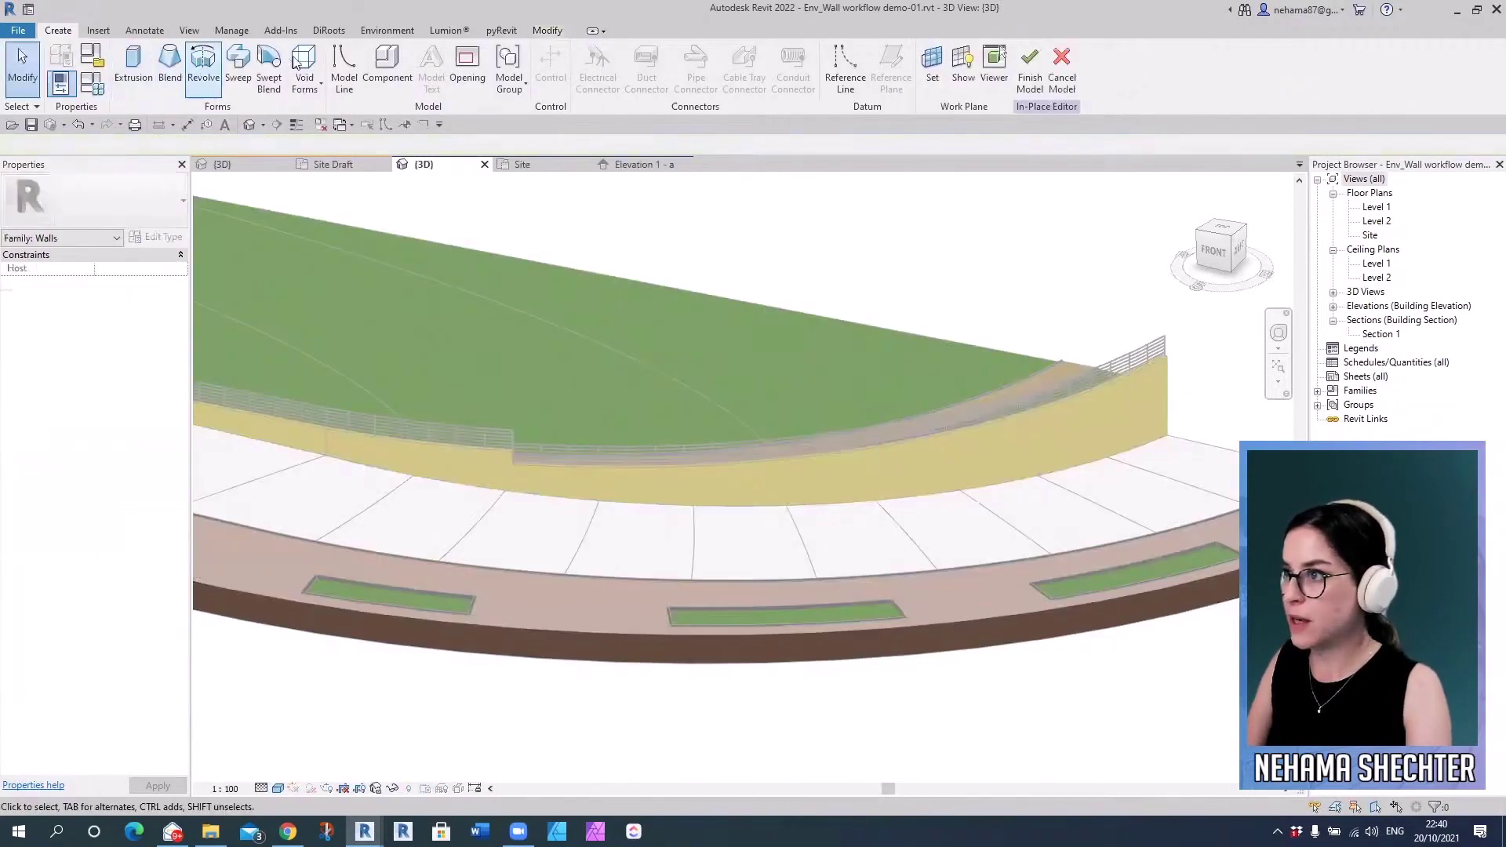
- Start a swept blend, pick the stone wall segment's top edge as its path, and finish the path
click(271, 71)
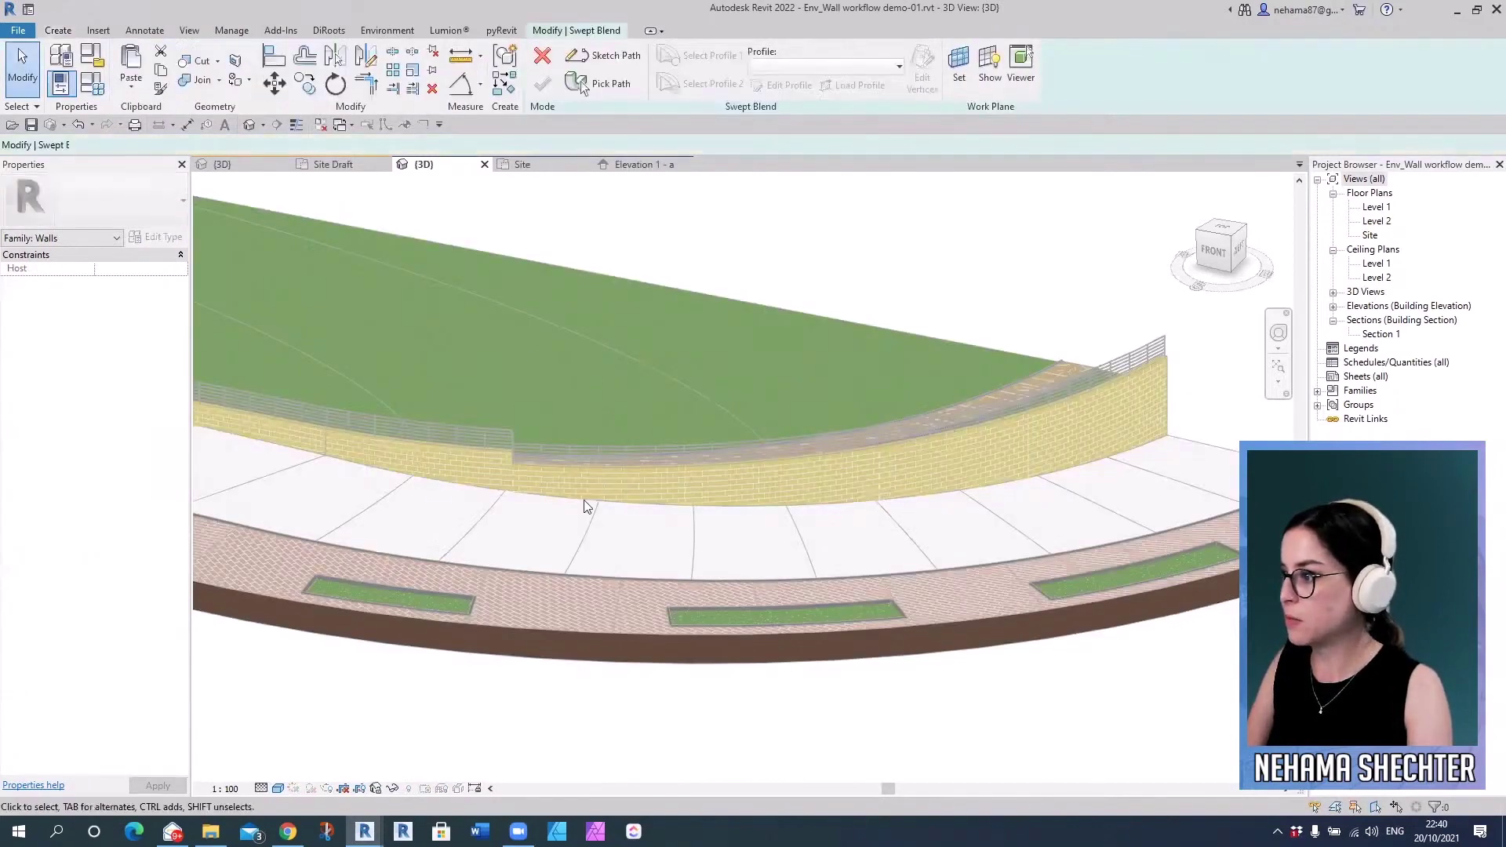
click(611, 85)
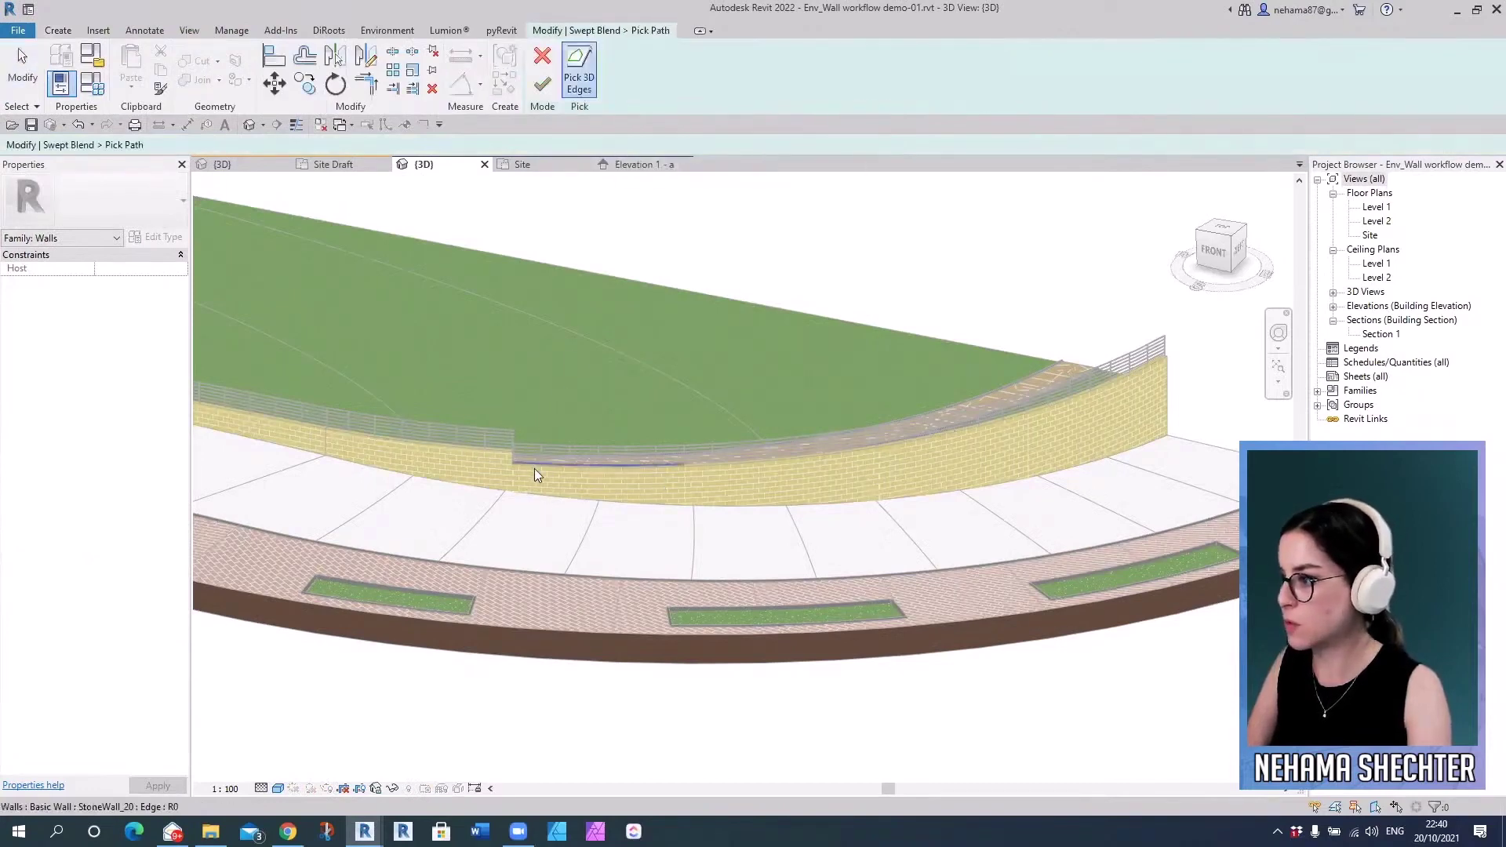
scroll(520, 477, up, 4)
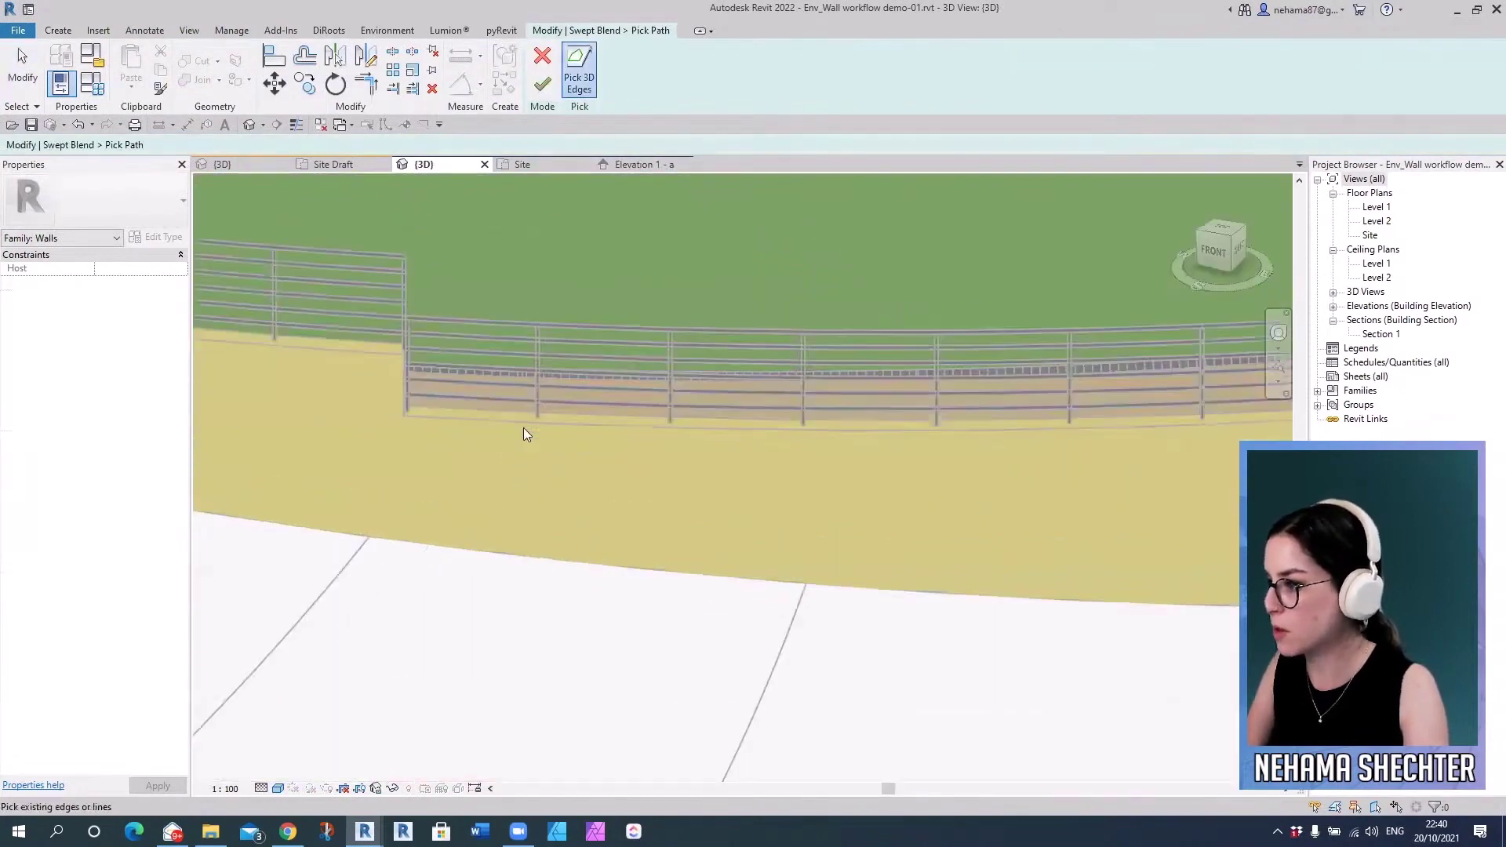
click(599, 502)
scroll(562, 467, down, 4)
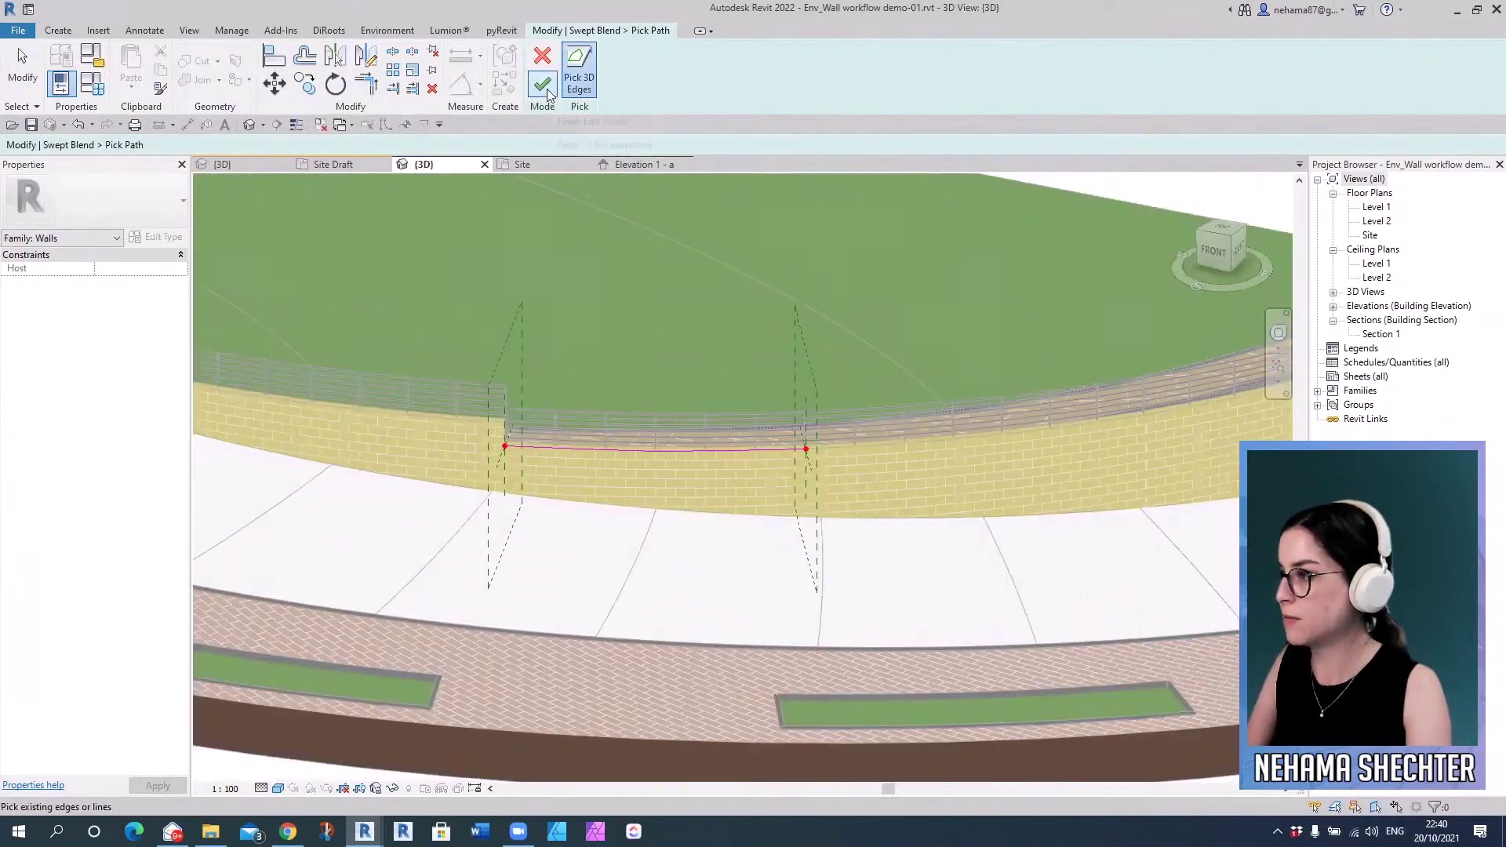
click(548, 92)
shift+middle_drag(514, 511, 703, 543)
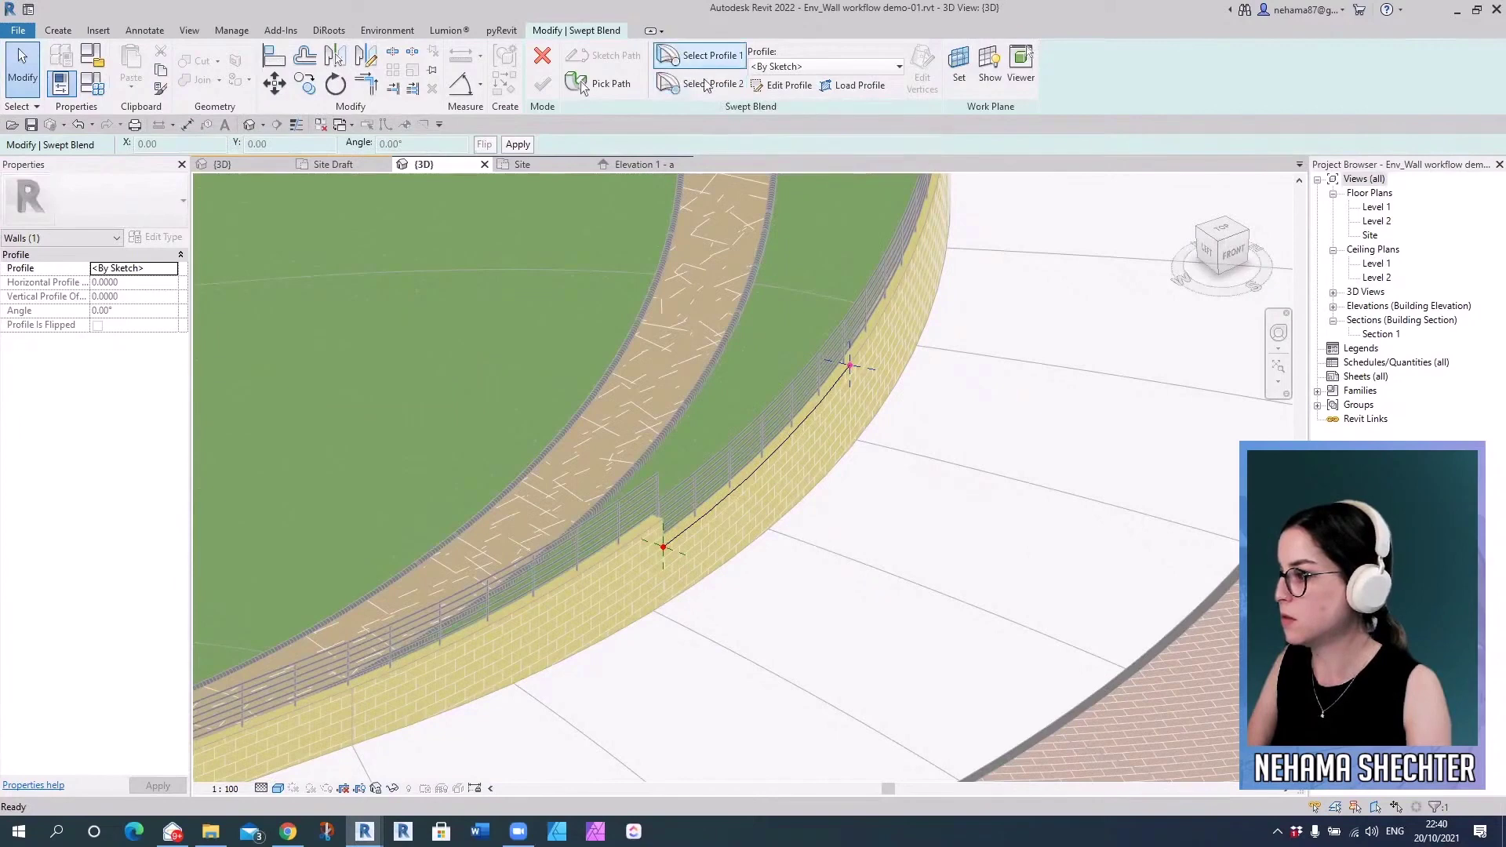
- Begin the first profile by picking the wall's vertical and top edges, then delete the diagonal and vertical lines
scroll(670, 572, up, 4)
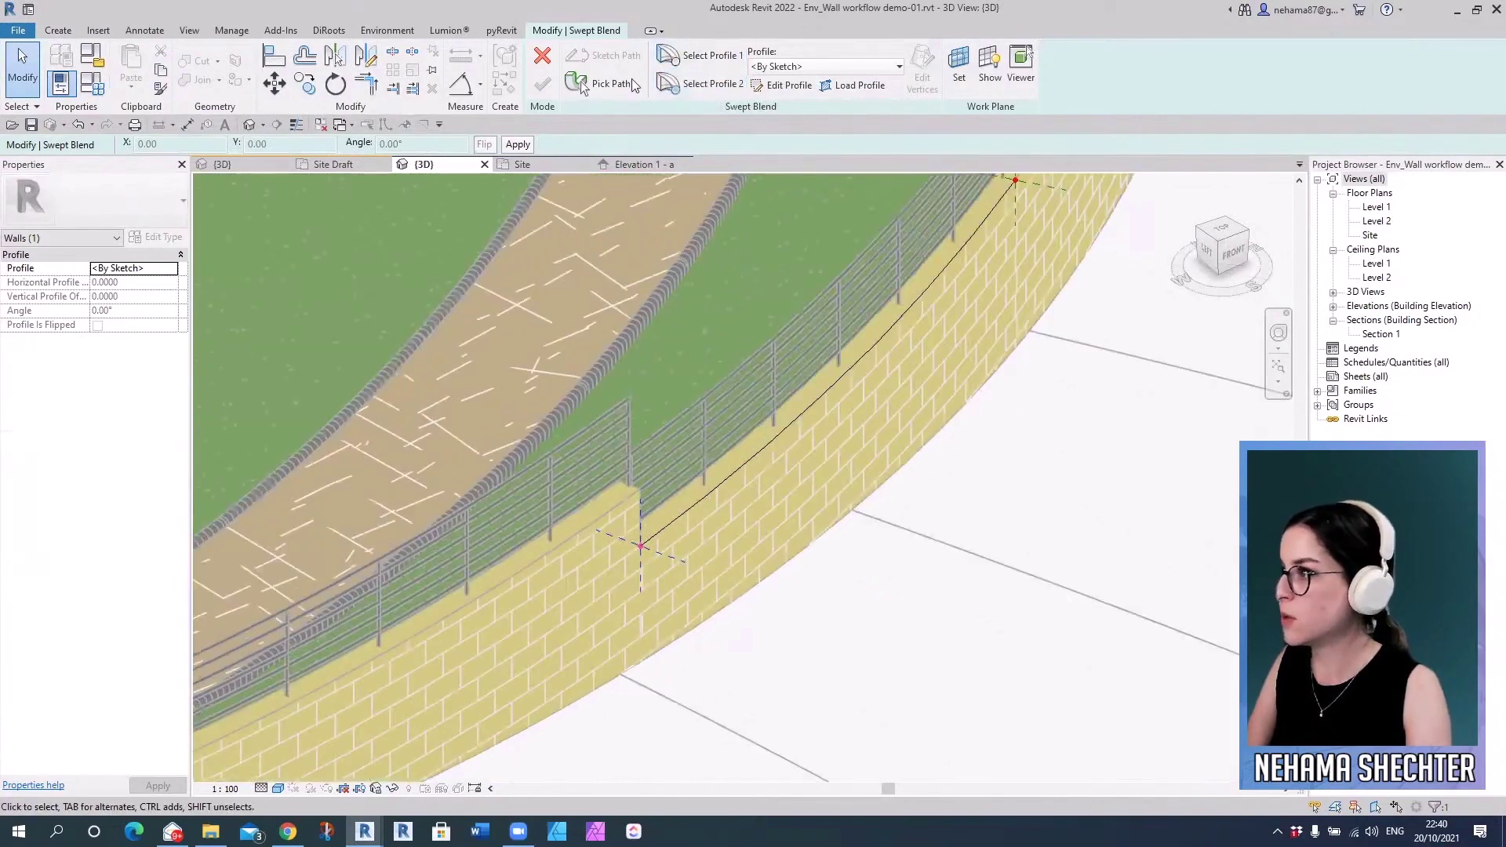
click(783, 85)
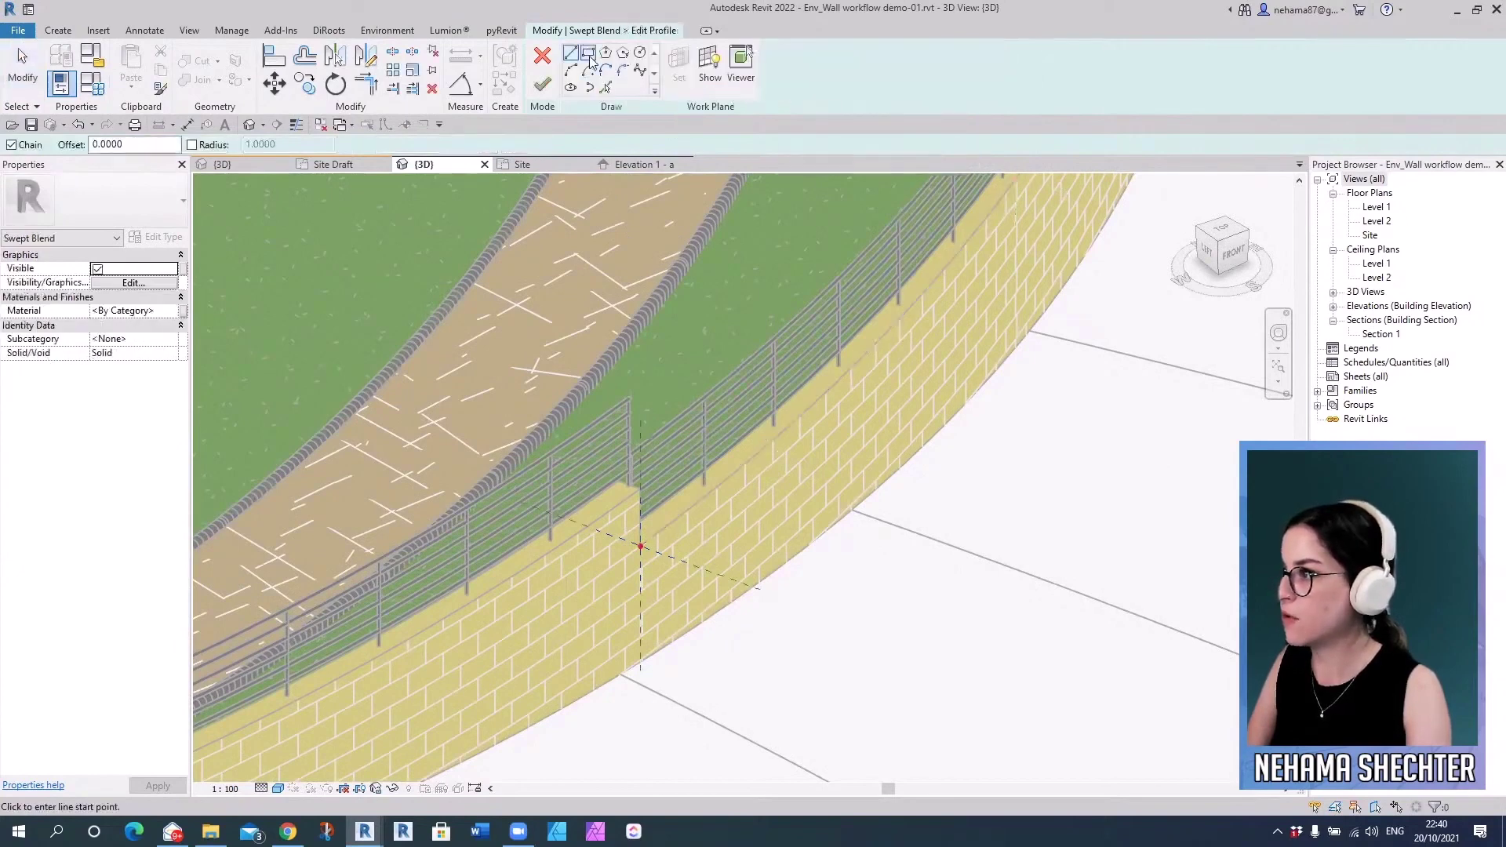
click(605, 86)
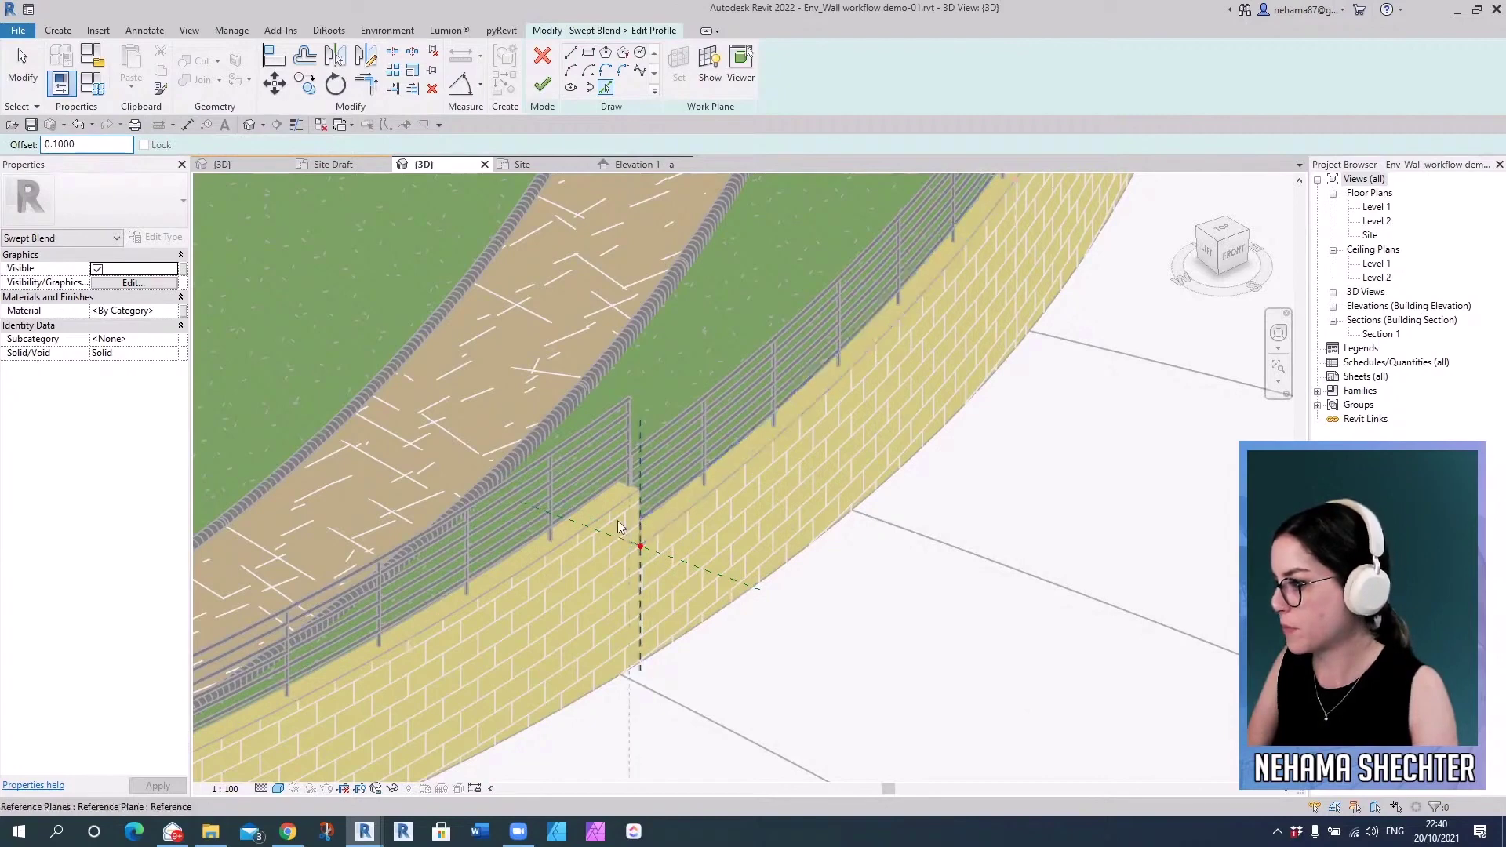
scroll(694, 491, up, 2)
scroll(742, 496, up, 2)
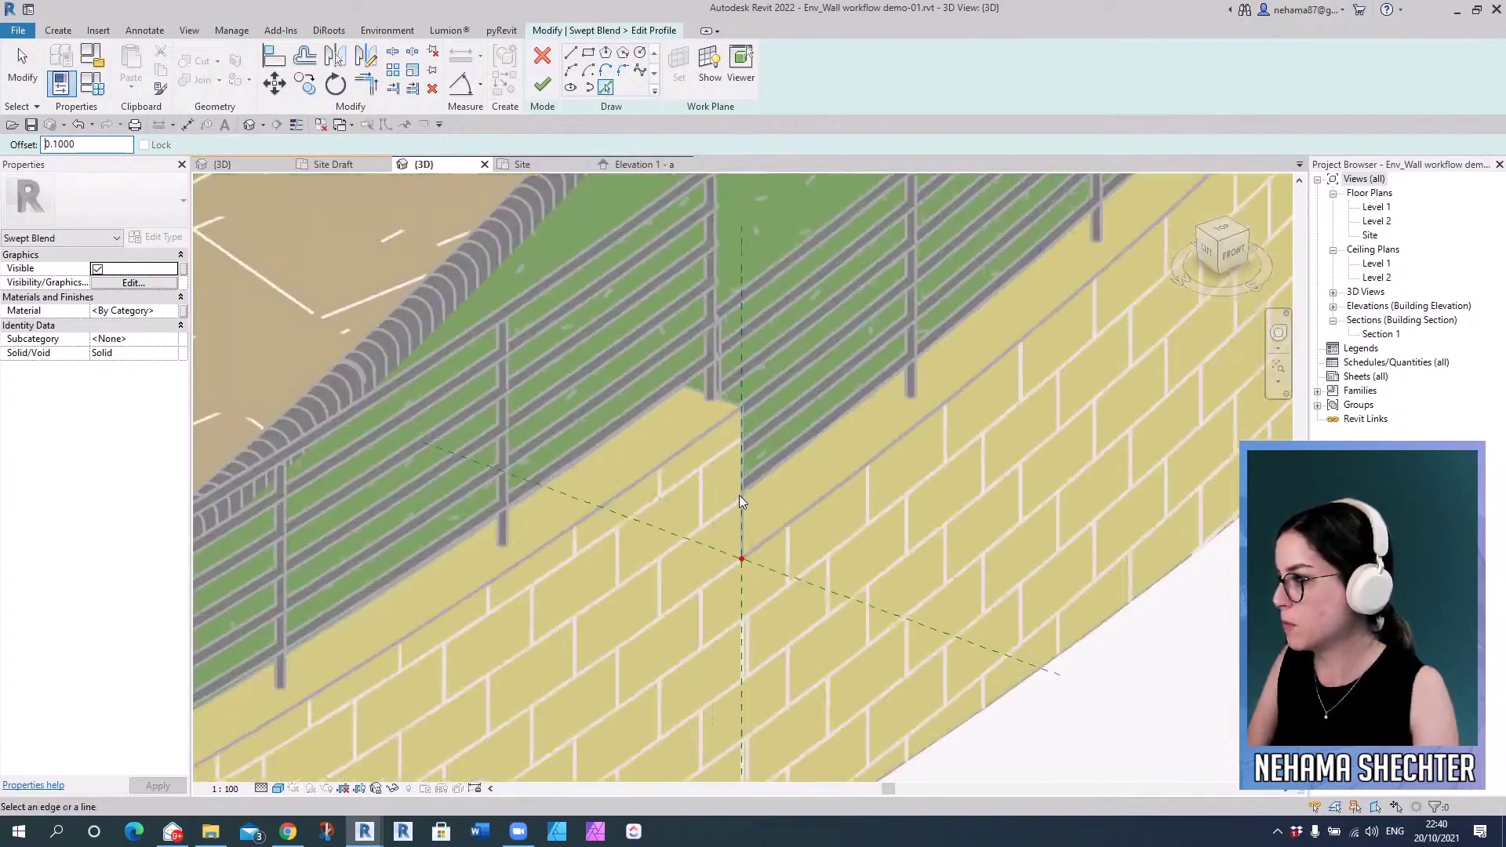
click(744, 504)
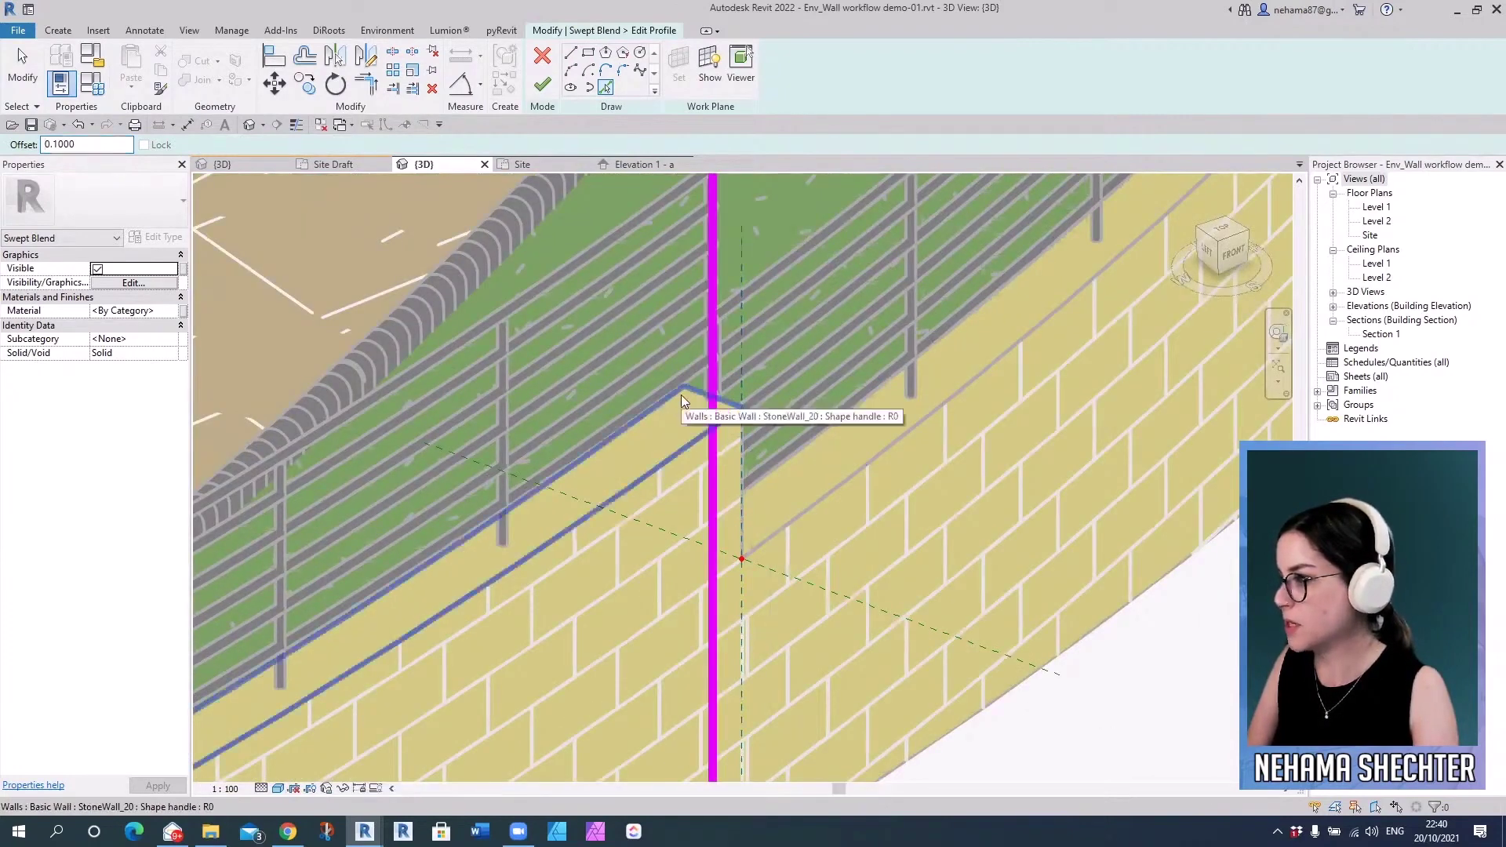
click(683, 398)
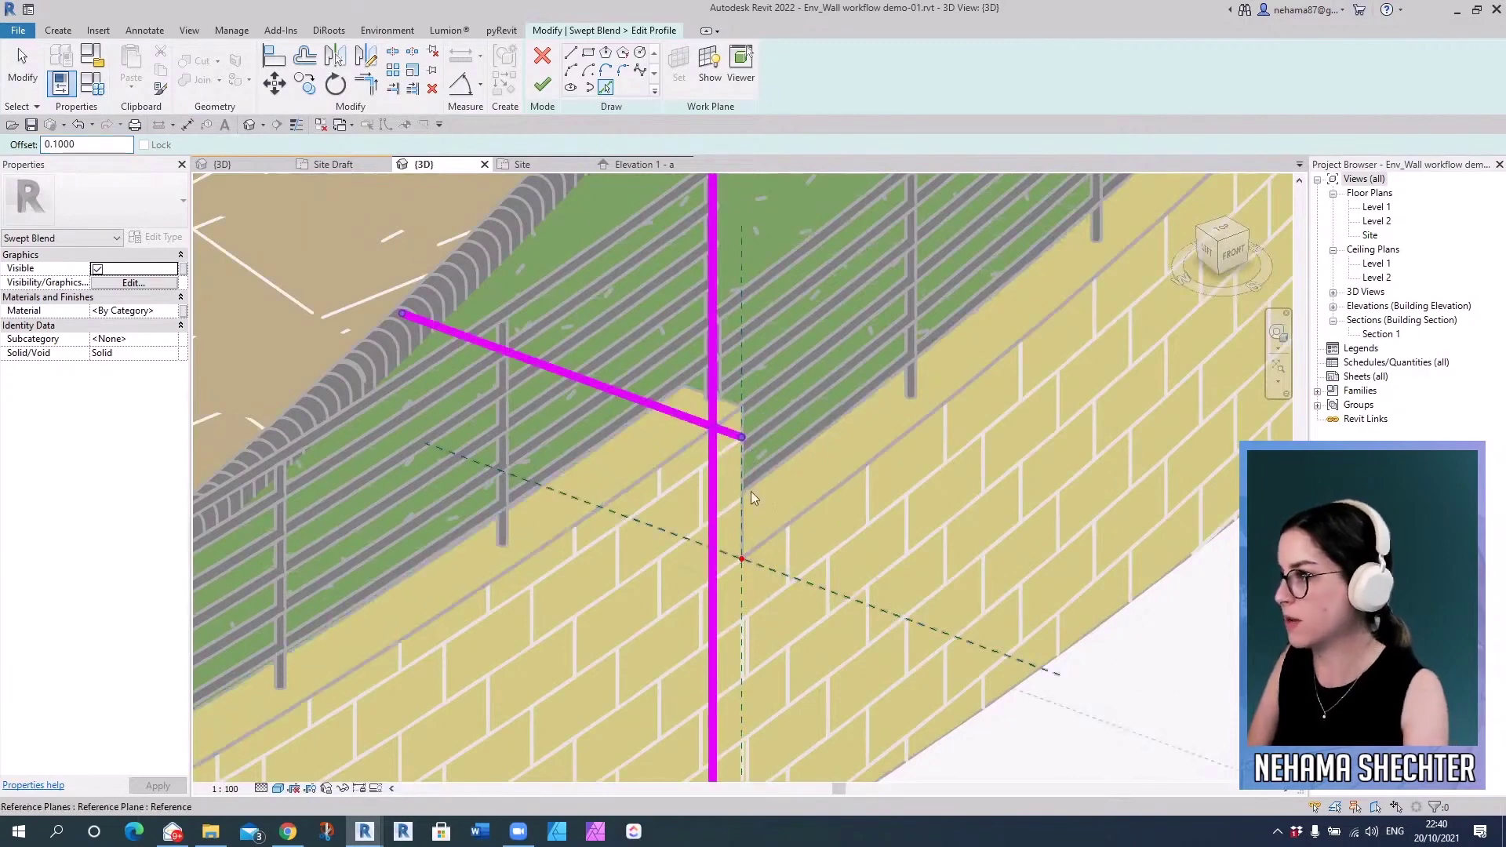
key(Escape)
click(695, 426)
key(Delete)
click(713, 431)
key(Delete)
- Draw a rectangle from the path start up above the wall and finish the first profile
click(588, 52)
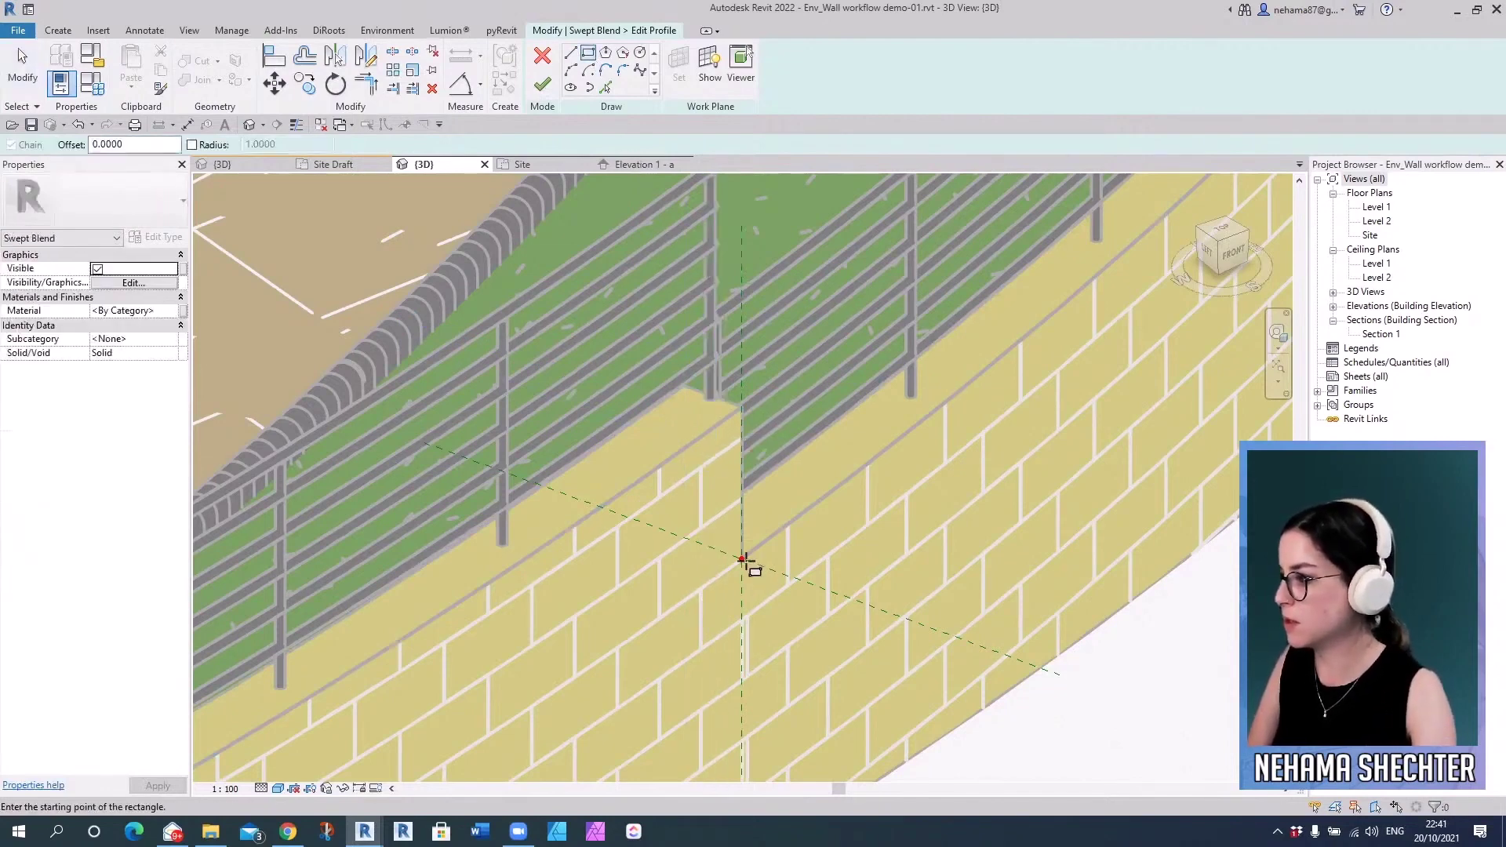
click(743, 560)
click(602, 217)
scroll(657, 518, down, 6)
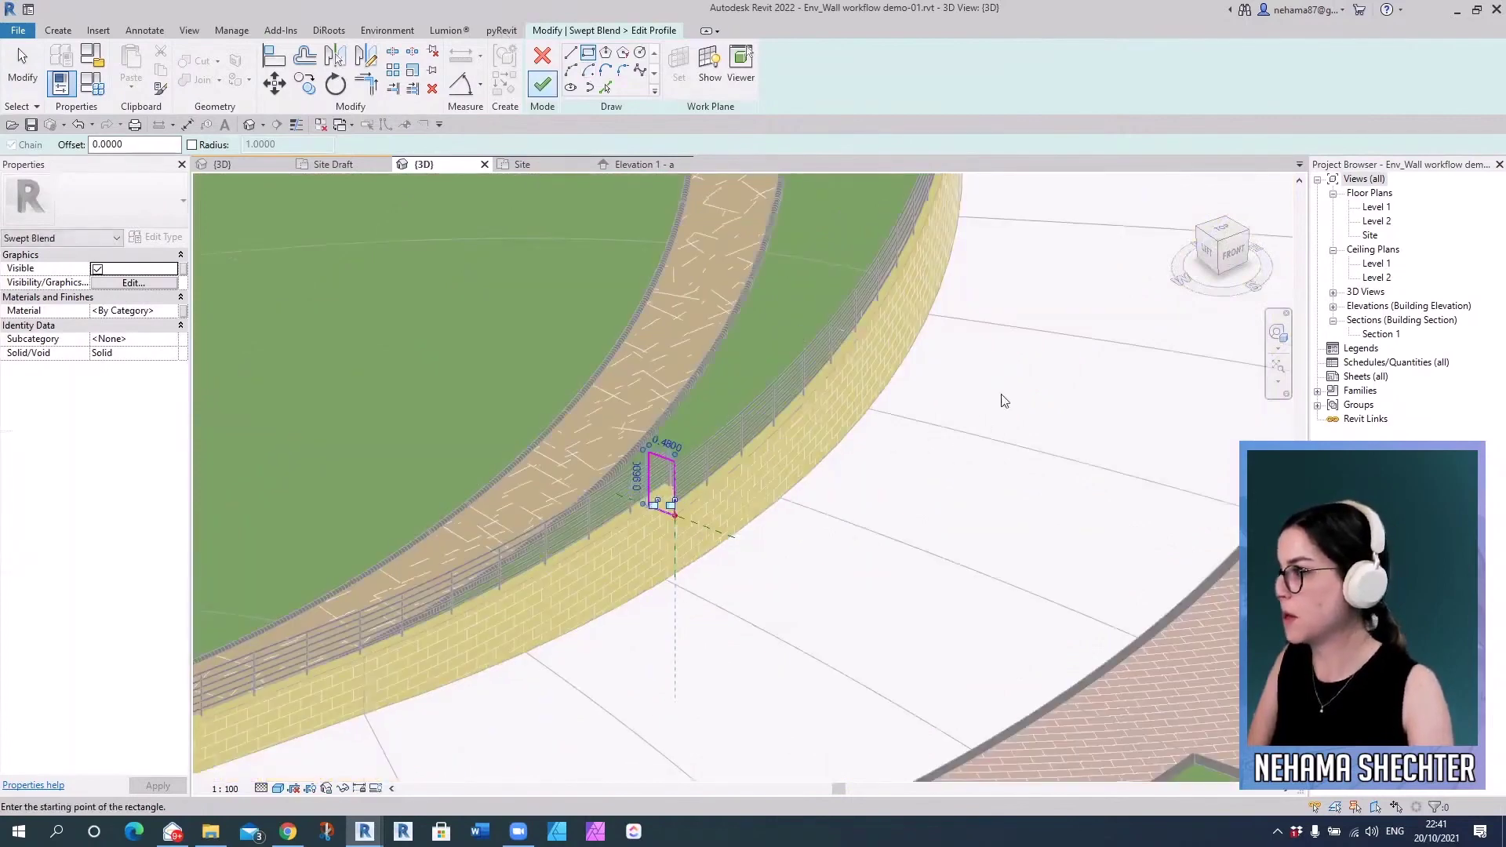
click(542, 84)
- Sketch a rectangular second profile at the path end, stretch it taller, and finish it
scroll(798, 517, up, 6)
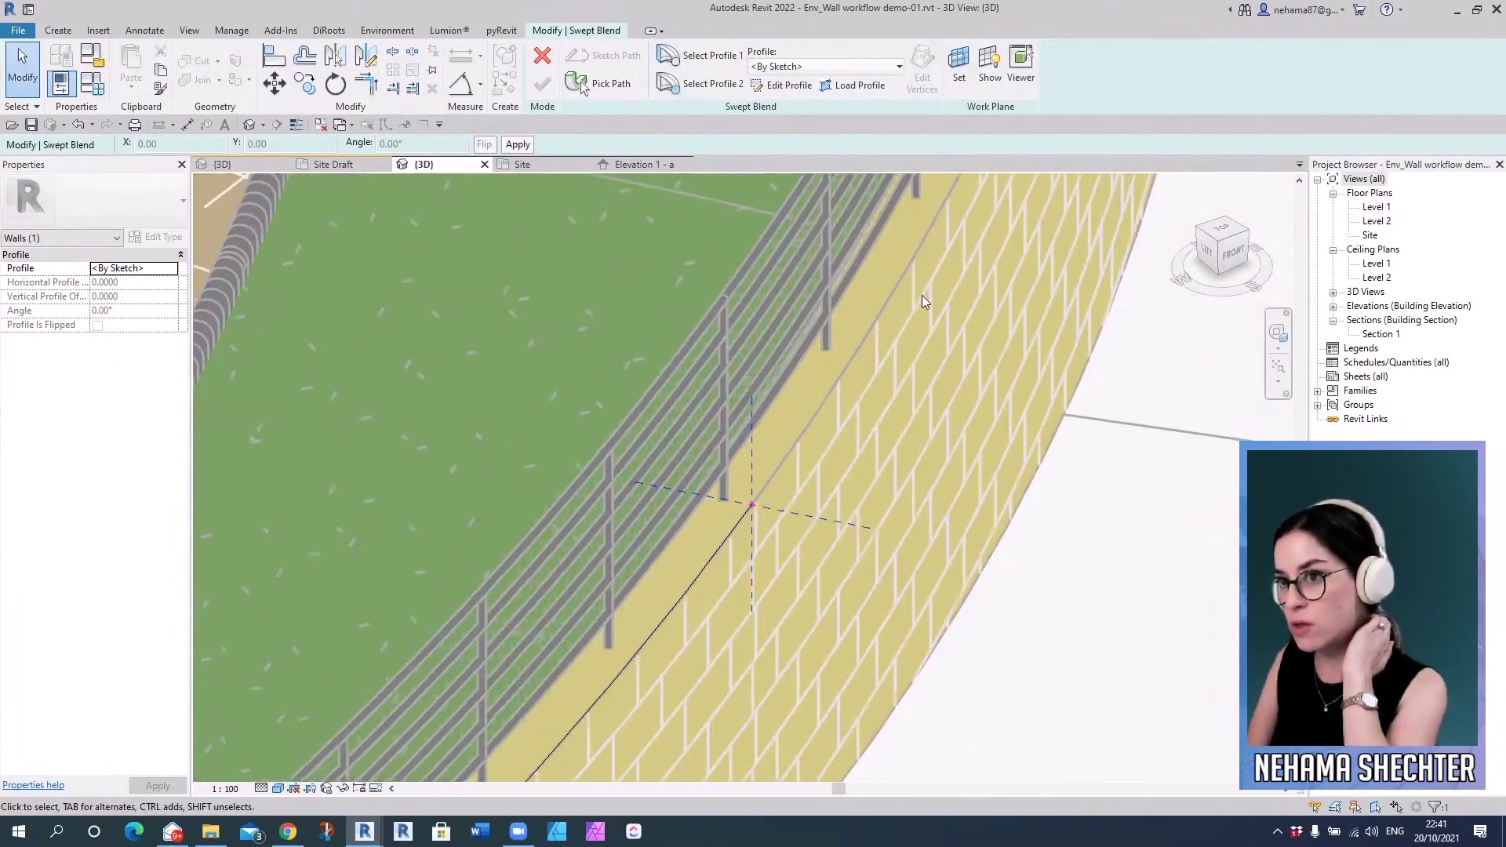
click(782, 85)
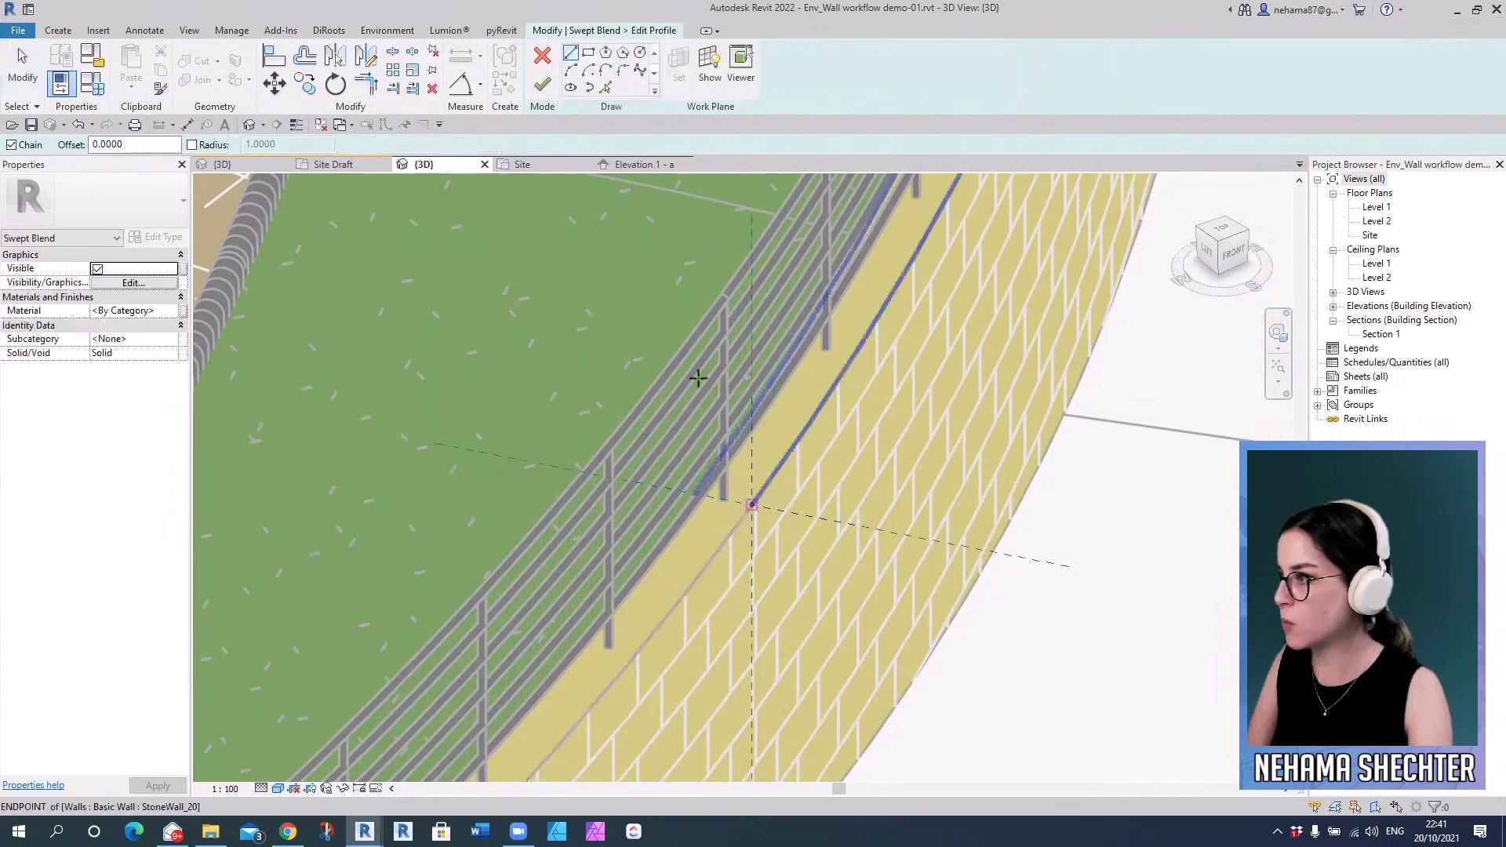
click(594, 59)
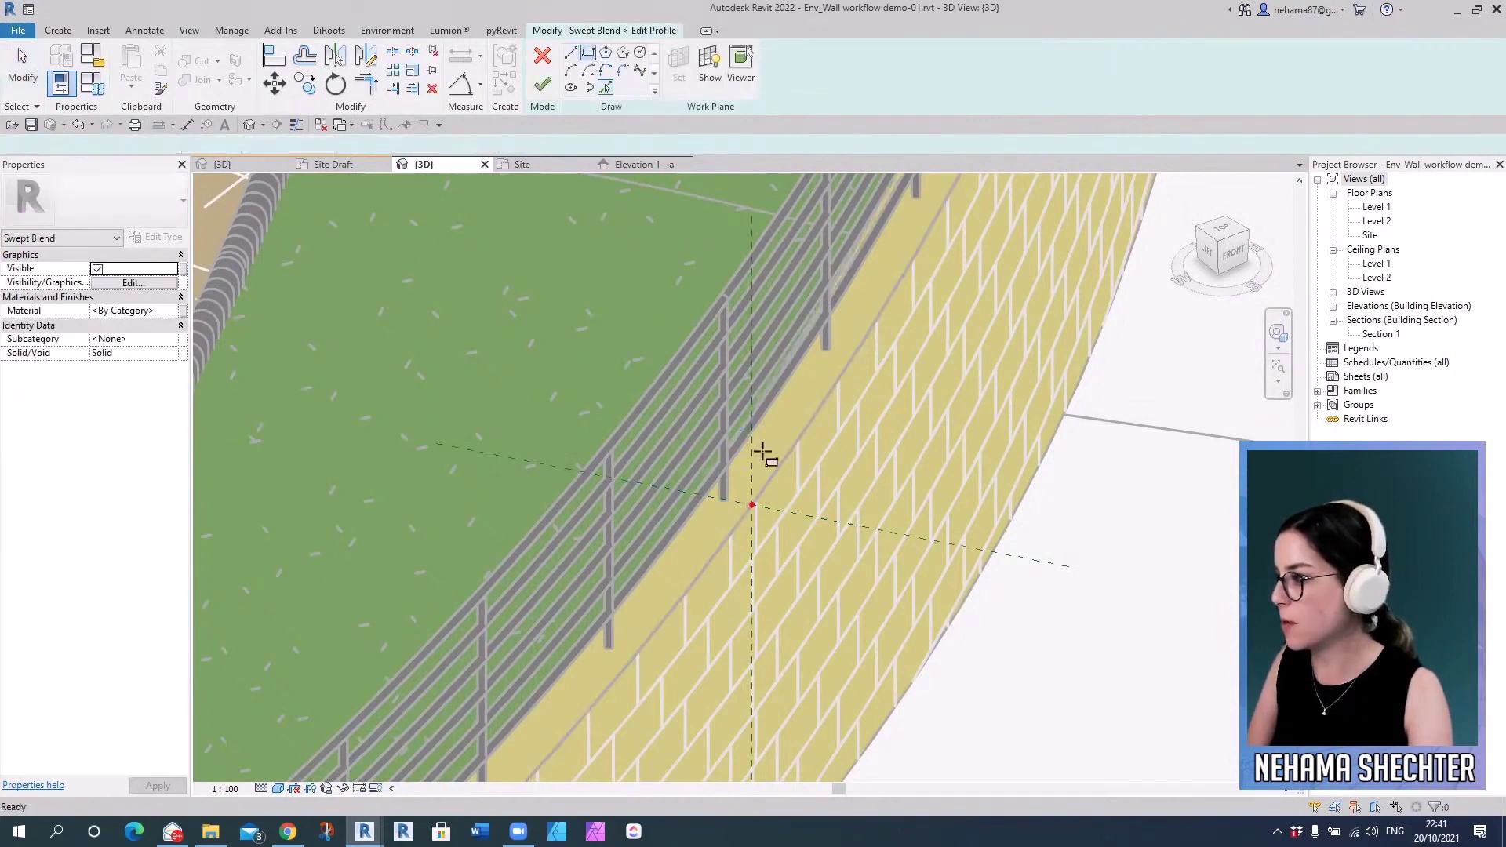
click(751, 504)
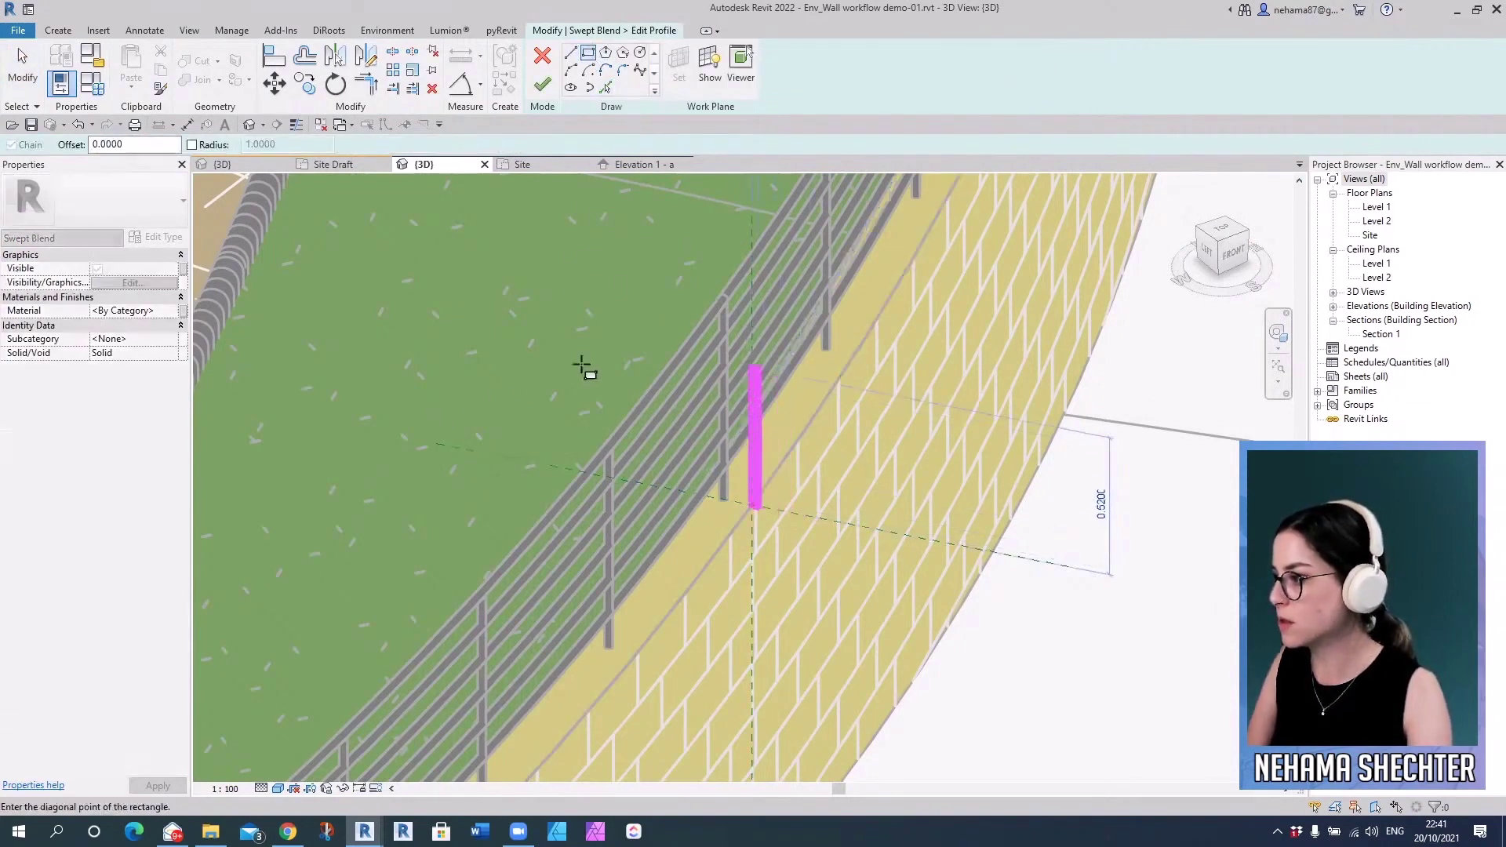
click(694, 345)
key(Escape)
key(Escape)
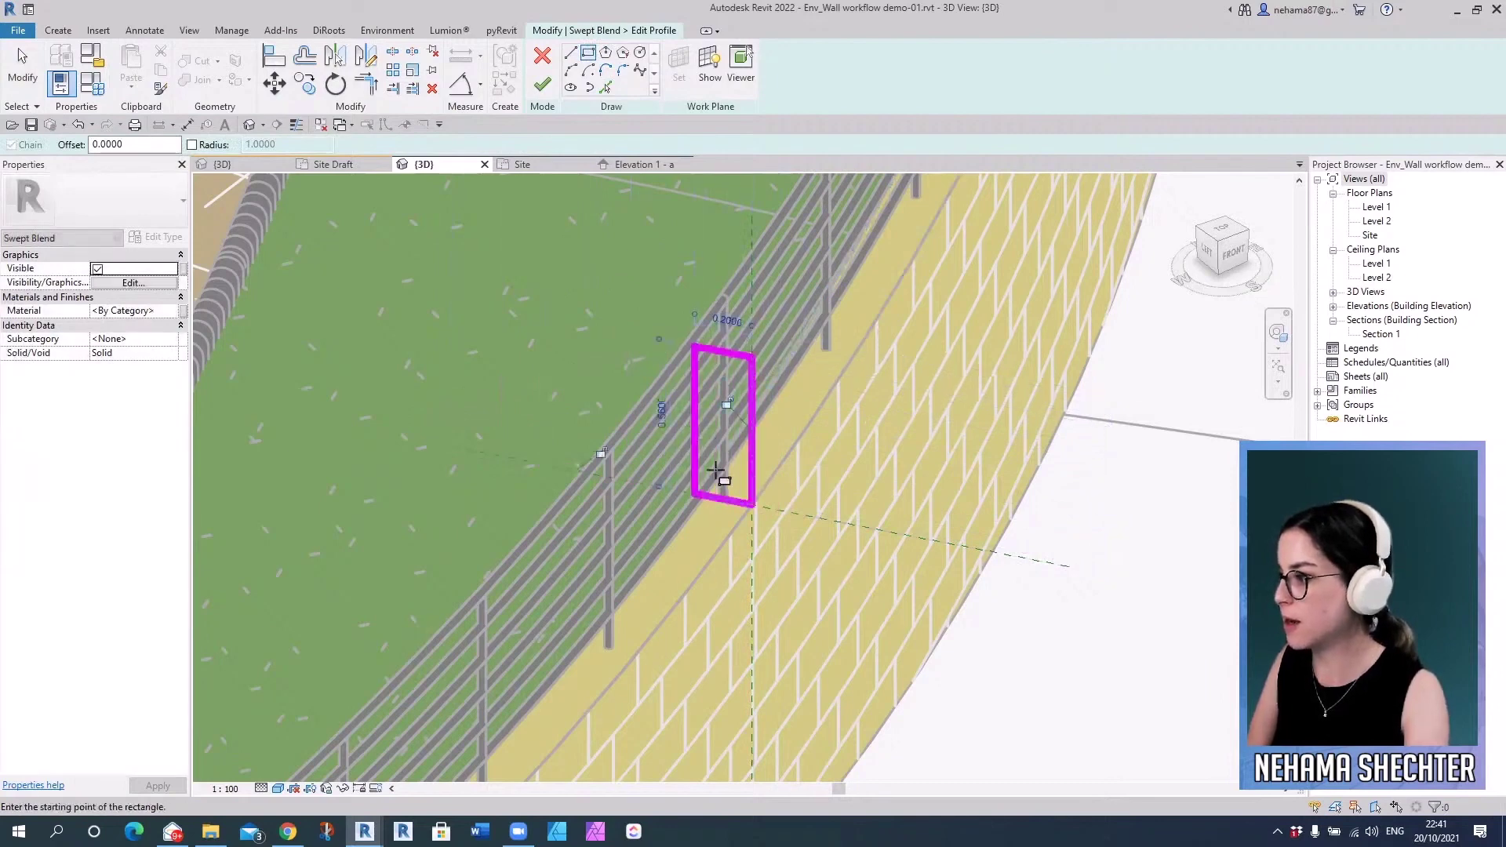
drag(724, 502, 736, 605)
click(543, 86)
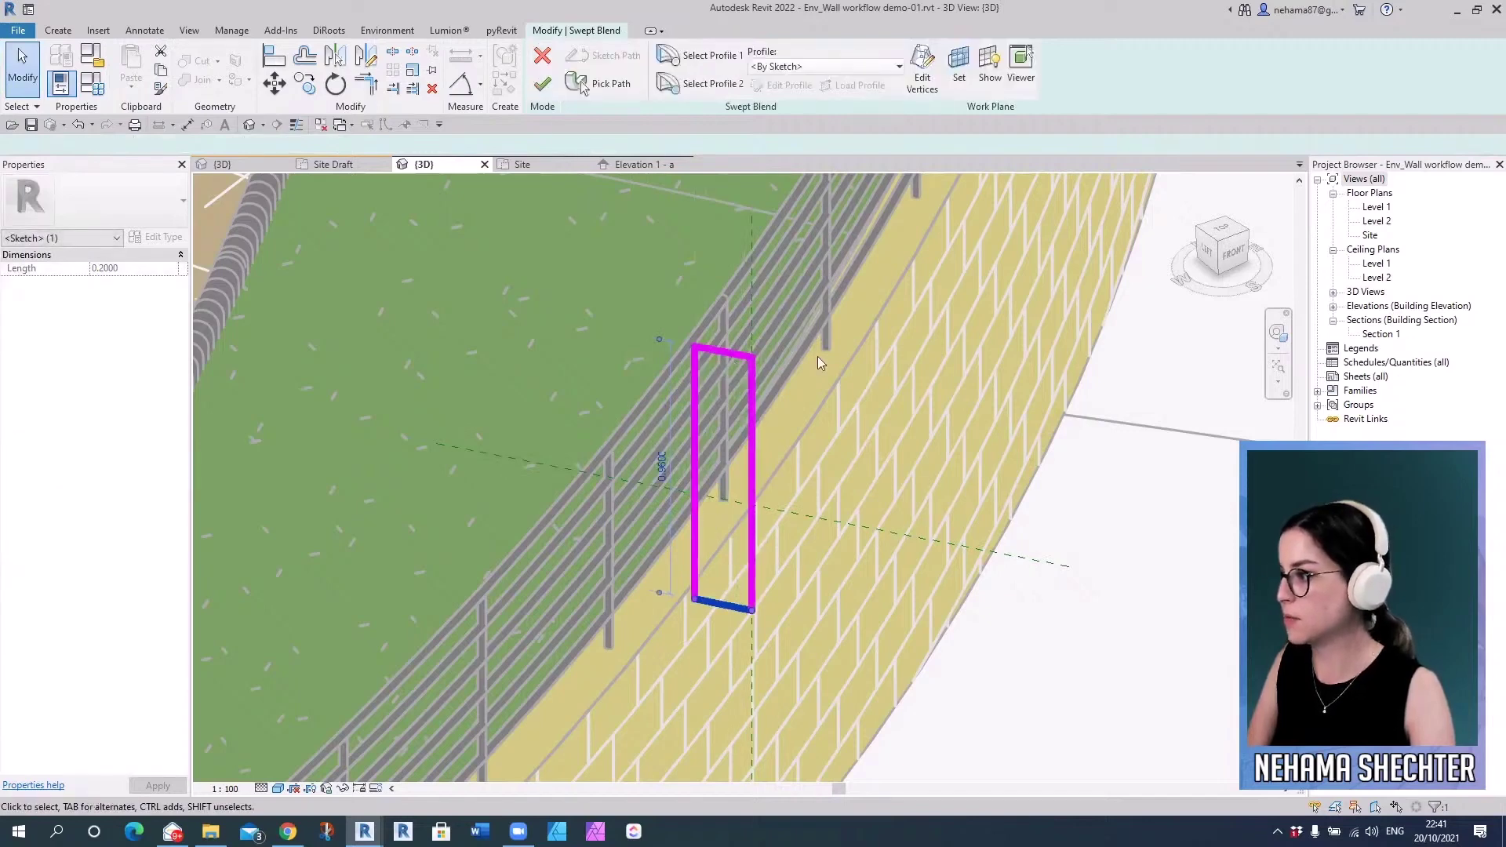
scroll(817, 361, down, 5)
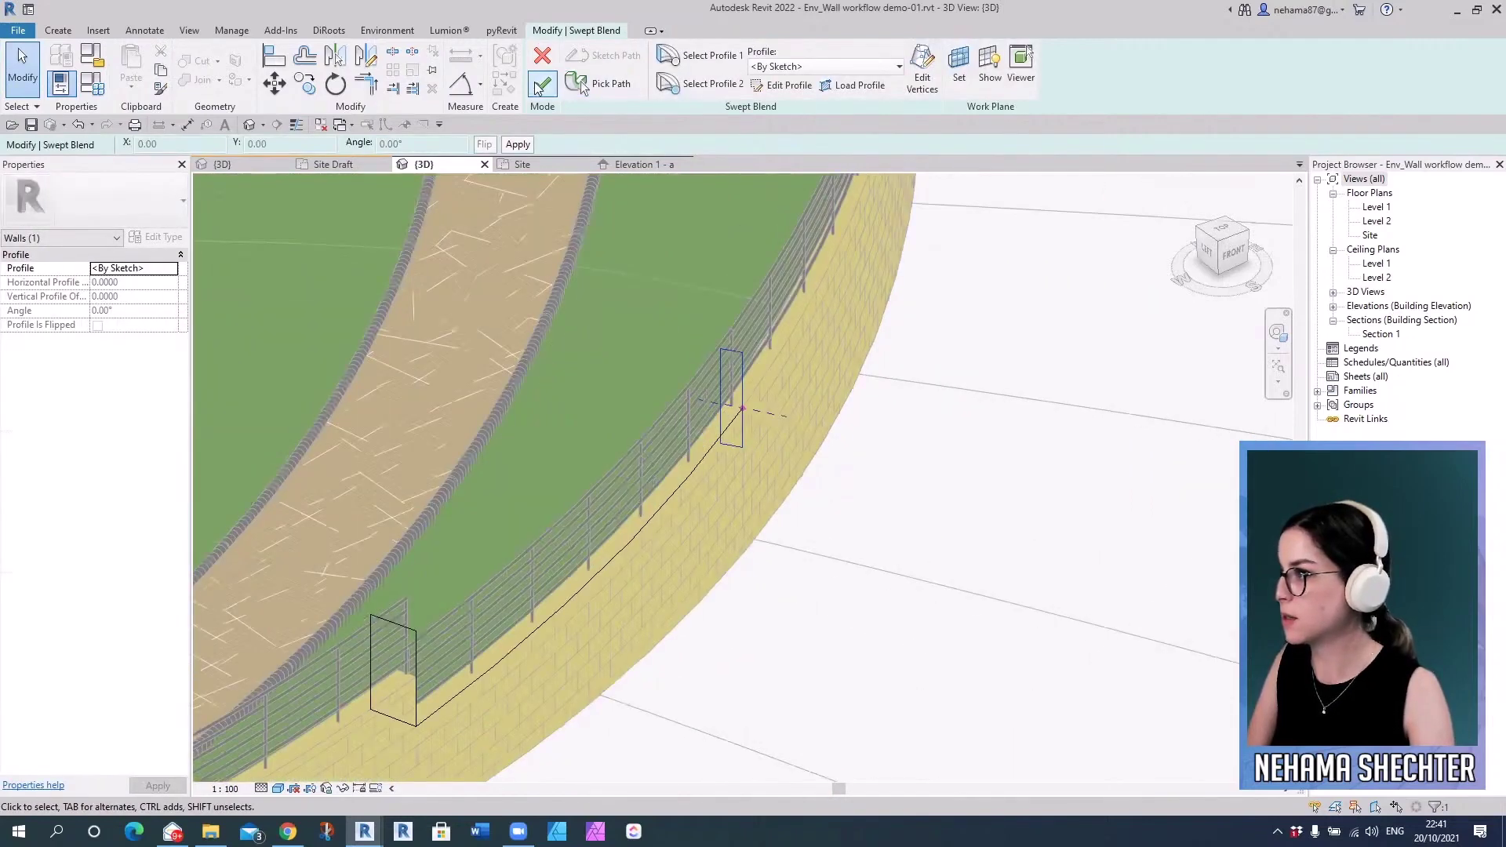
- Finish the swept blend and set it to Void
click(543, 86)
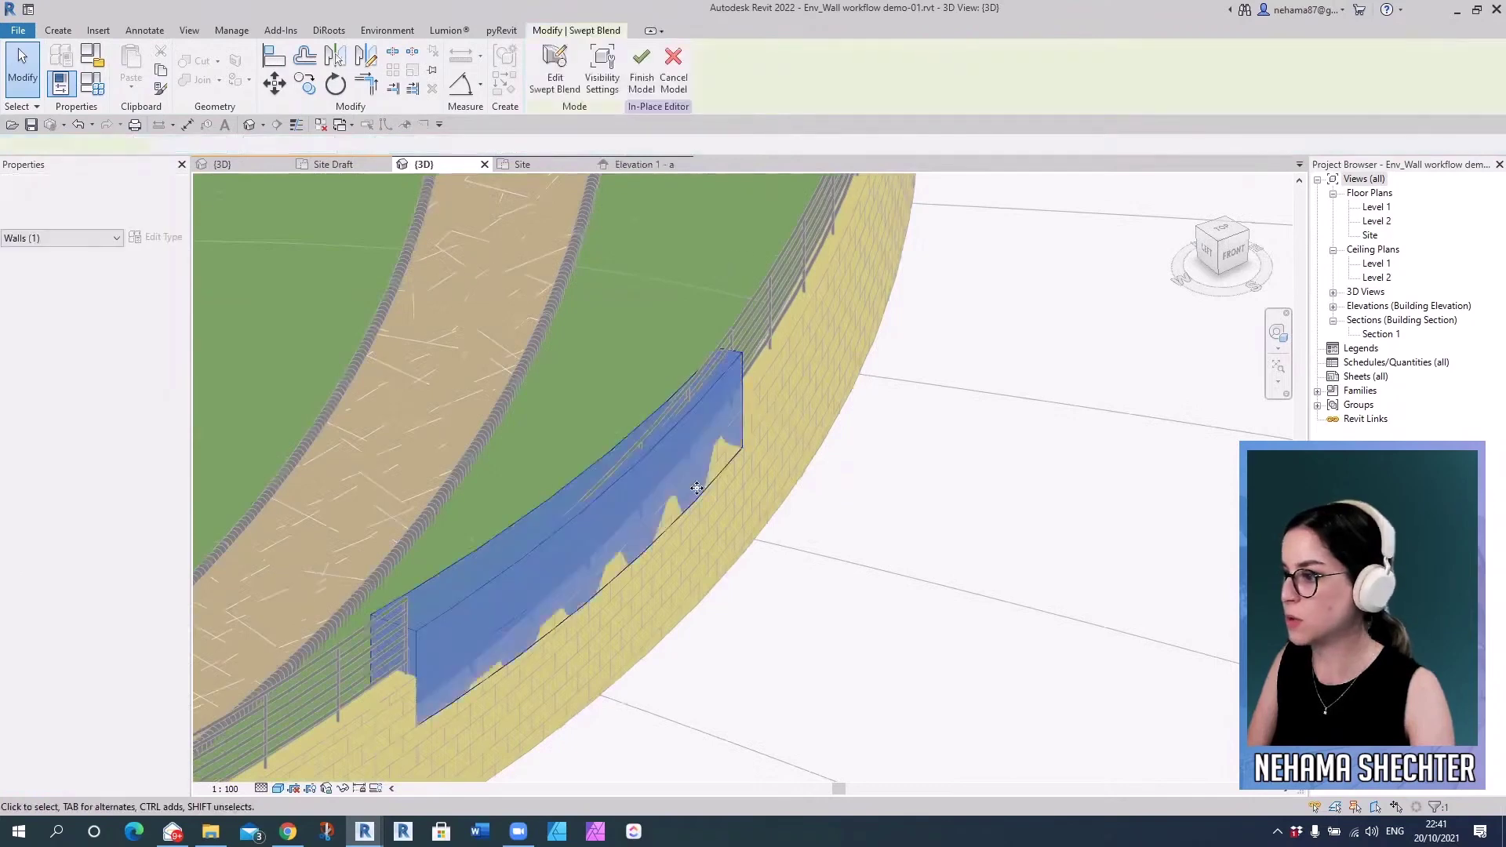
click(157, 354)
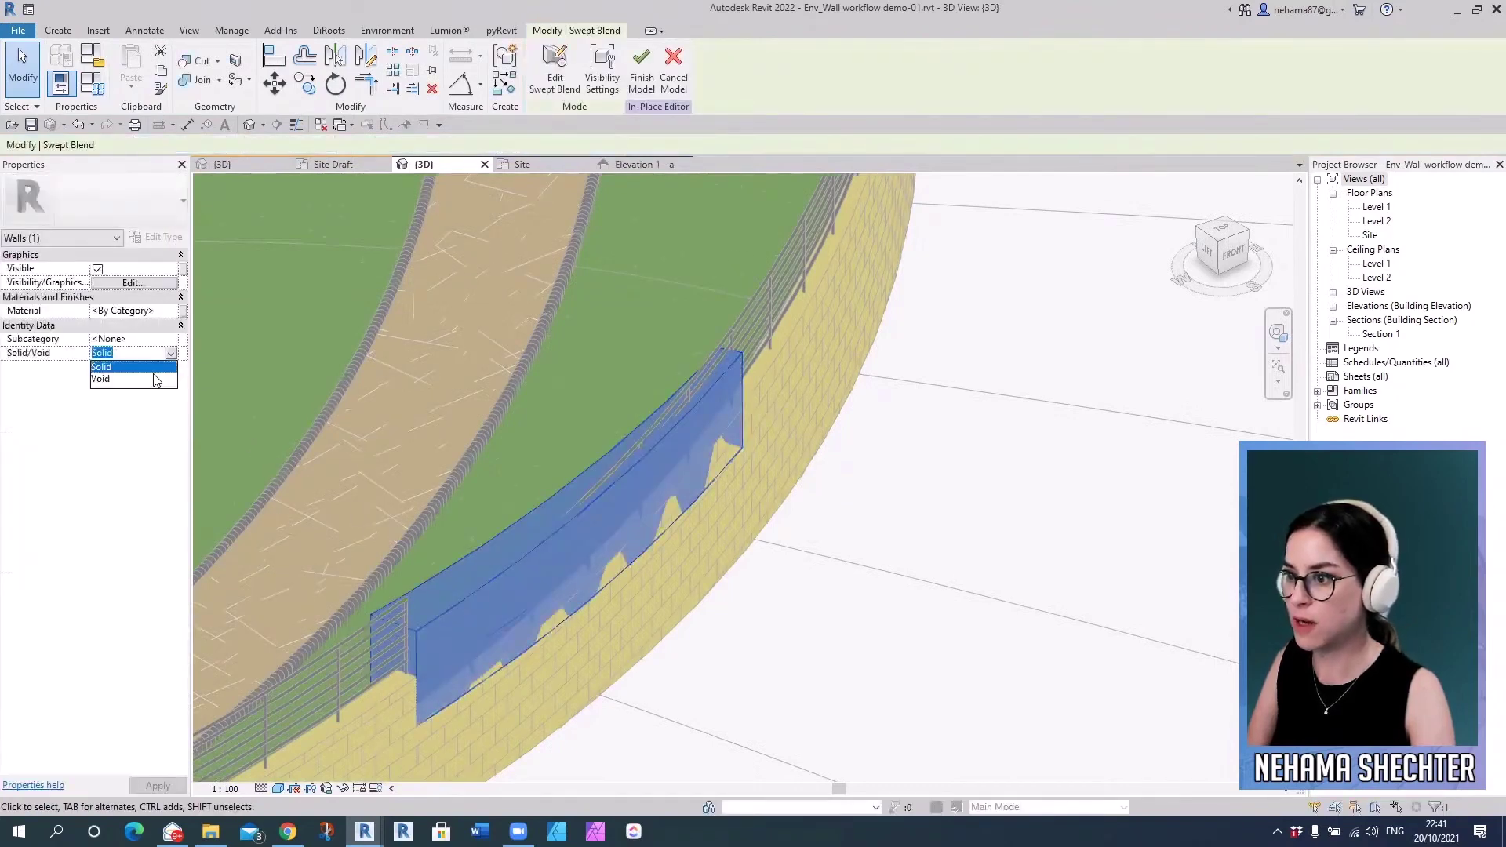
click(118, 381)
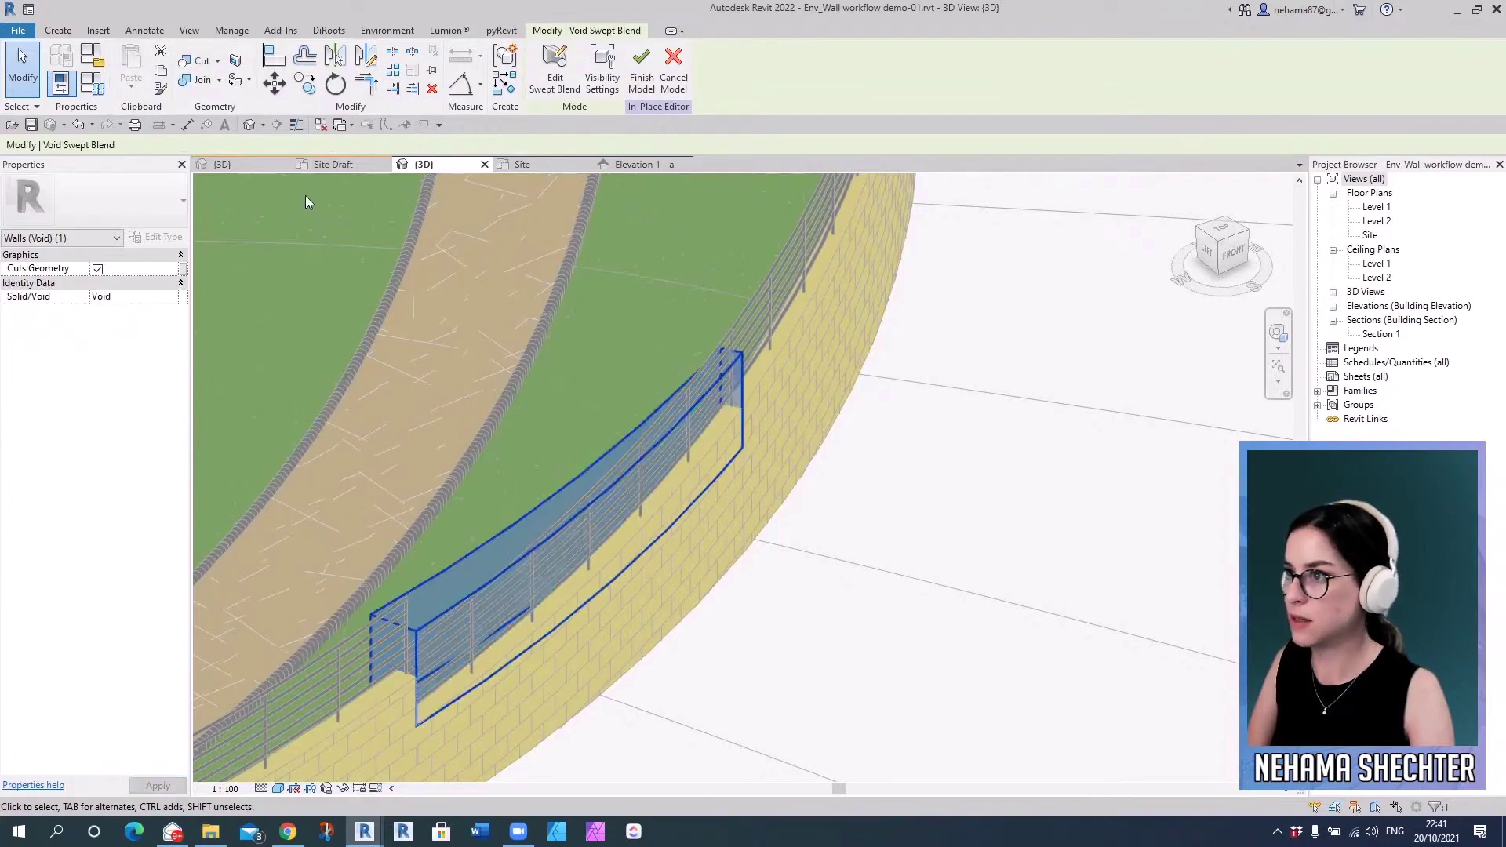
- Cut the wall with the void using Cut Geometry, then orbit to view the notch
click(194, 68)
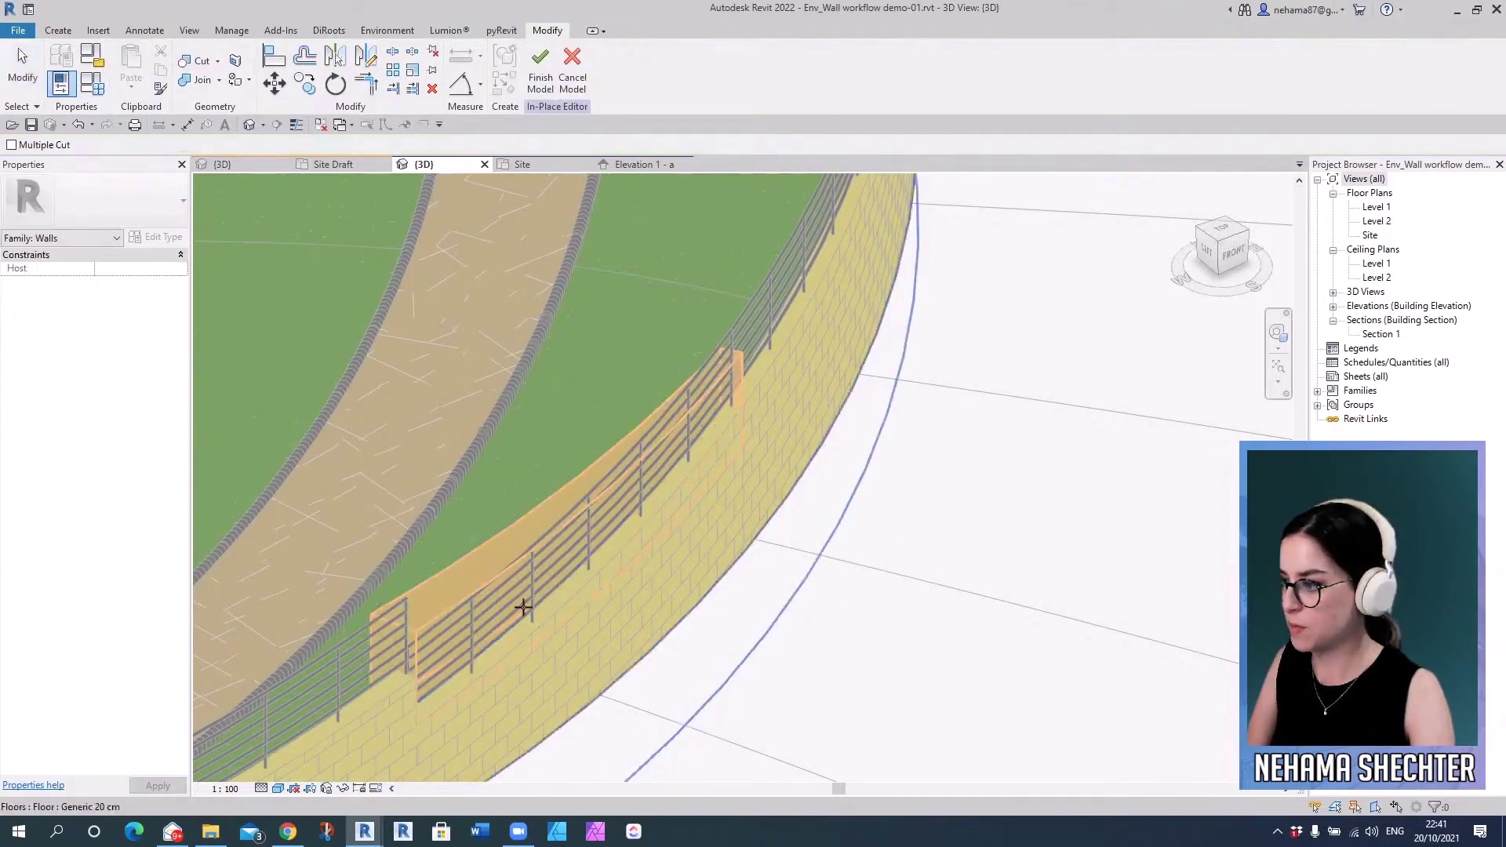
click(572, 637)
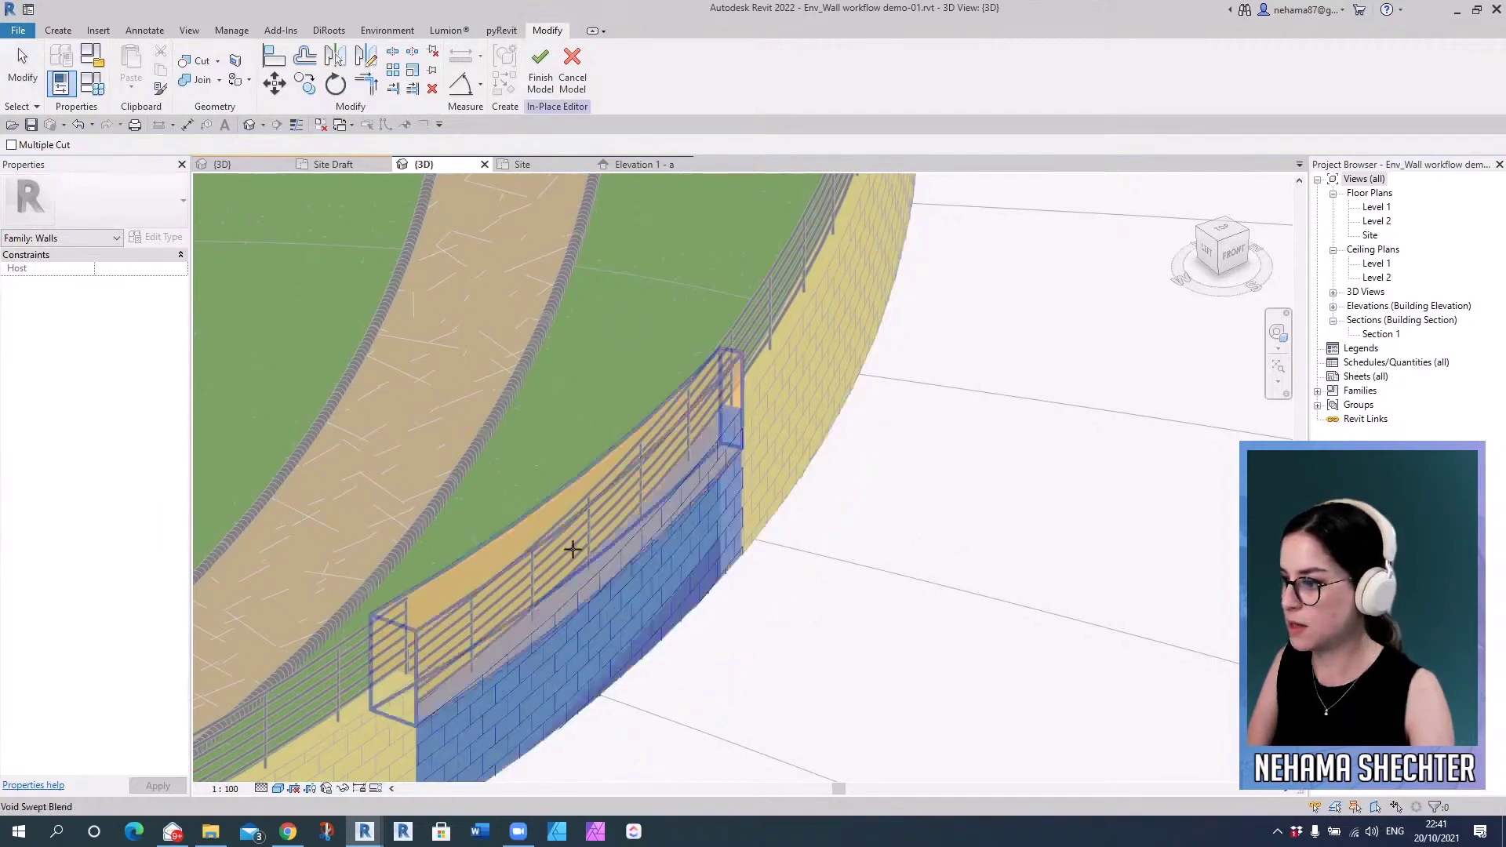
click(573, 549)
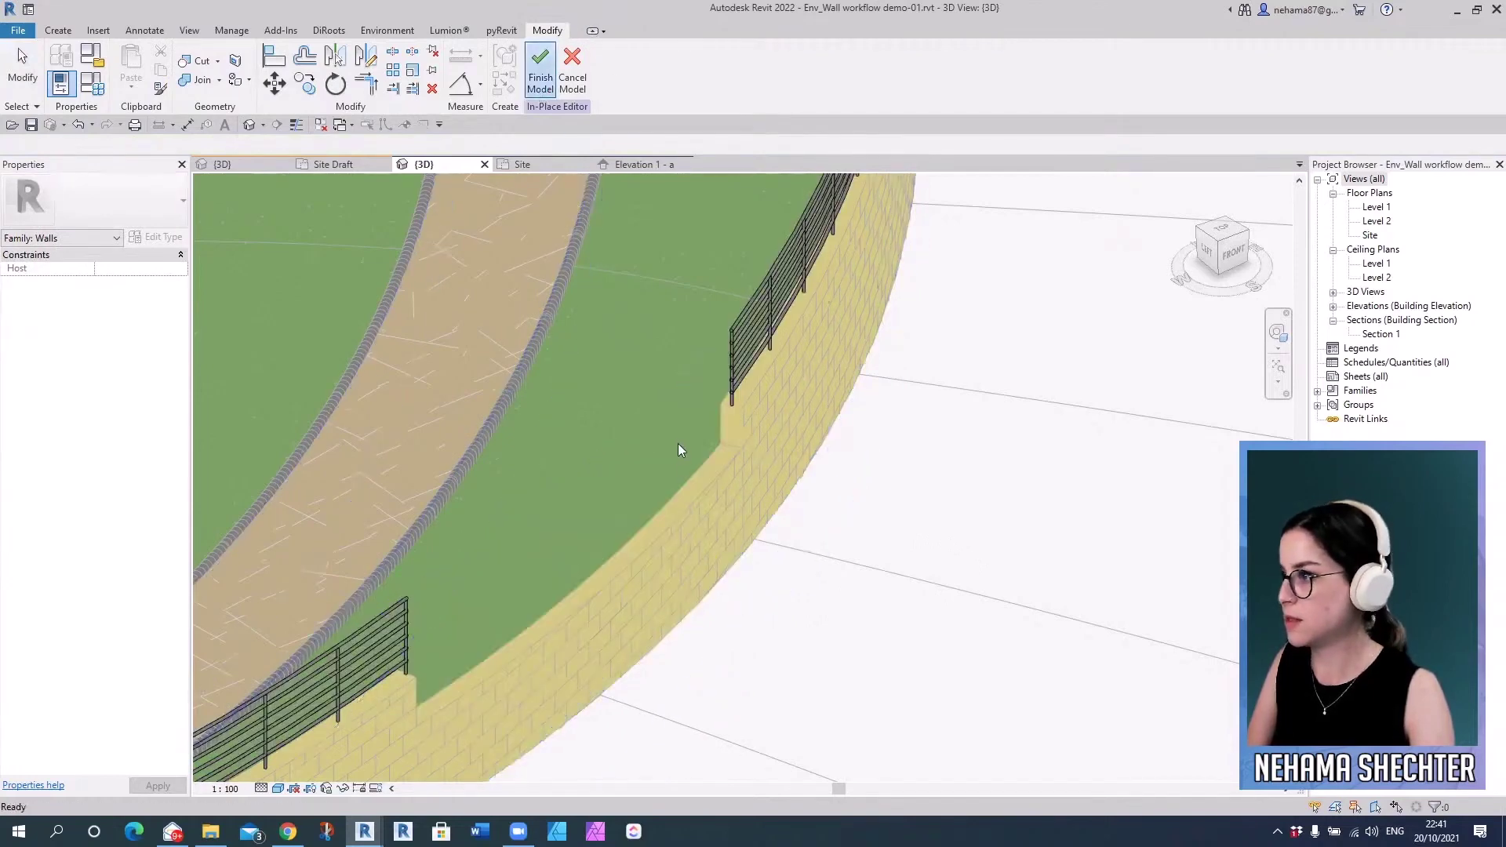
shift+middle_drag(678, 444, 802, 545)
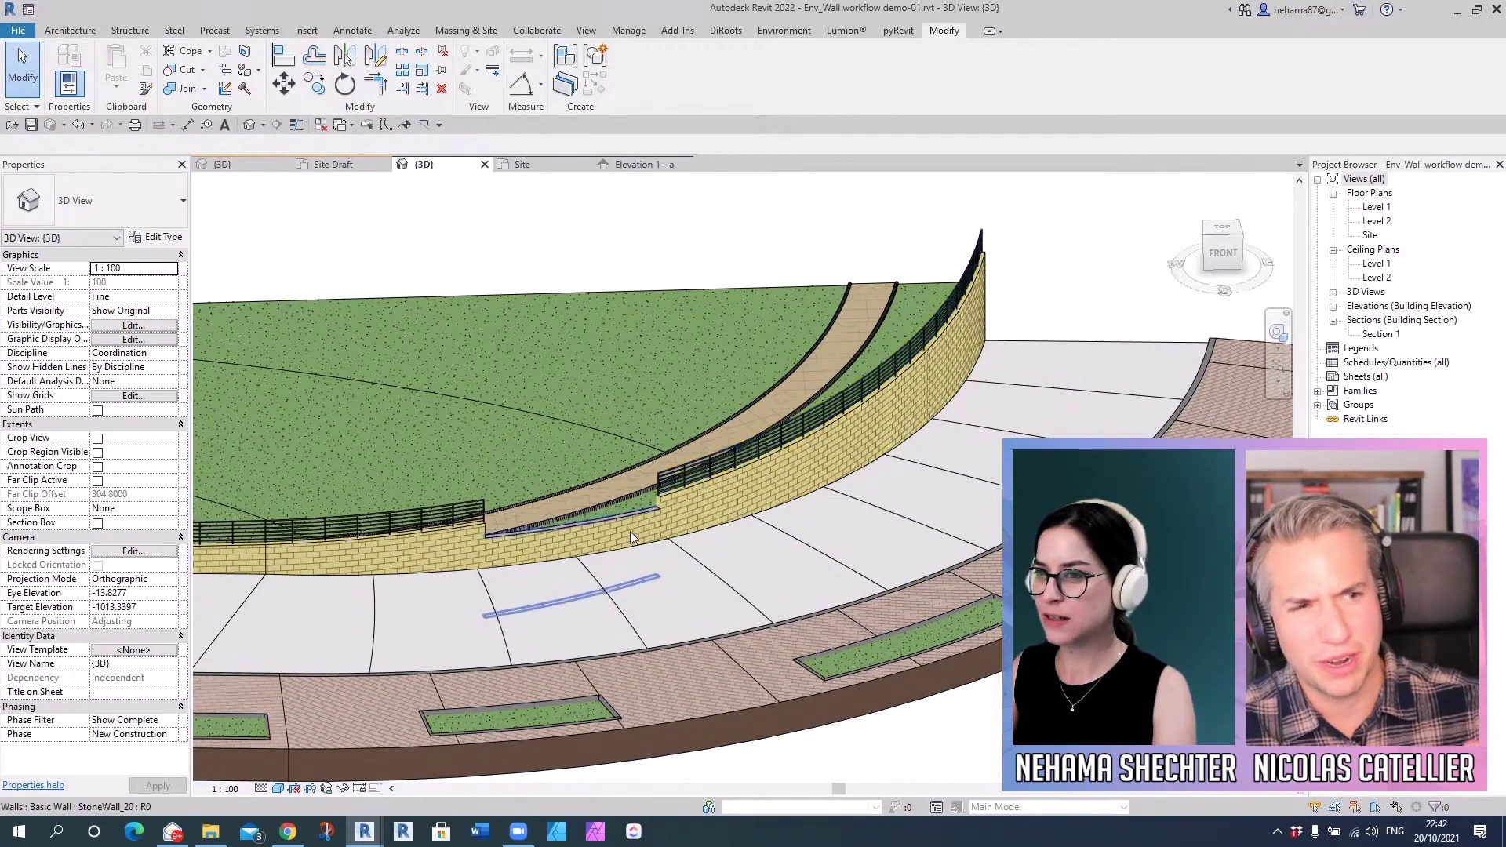
- Select the 7 m StoneWall_20 section below the slope and orbit to view it from lower
shift+middle_drag(502, 542, 624, 63)
click(985, 553)
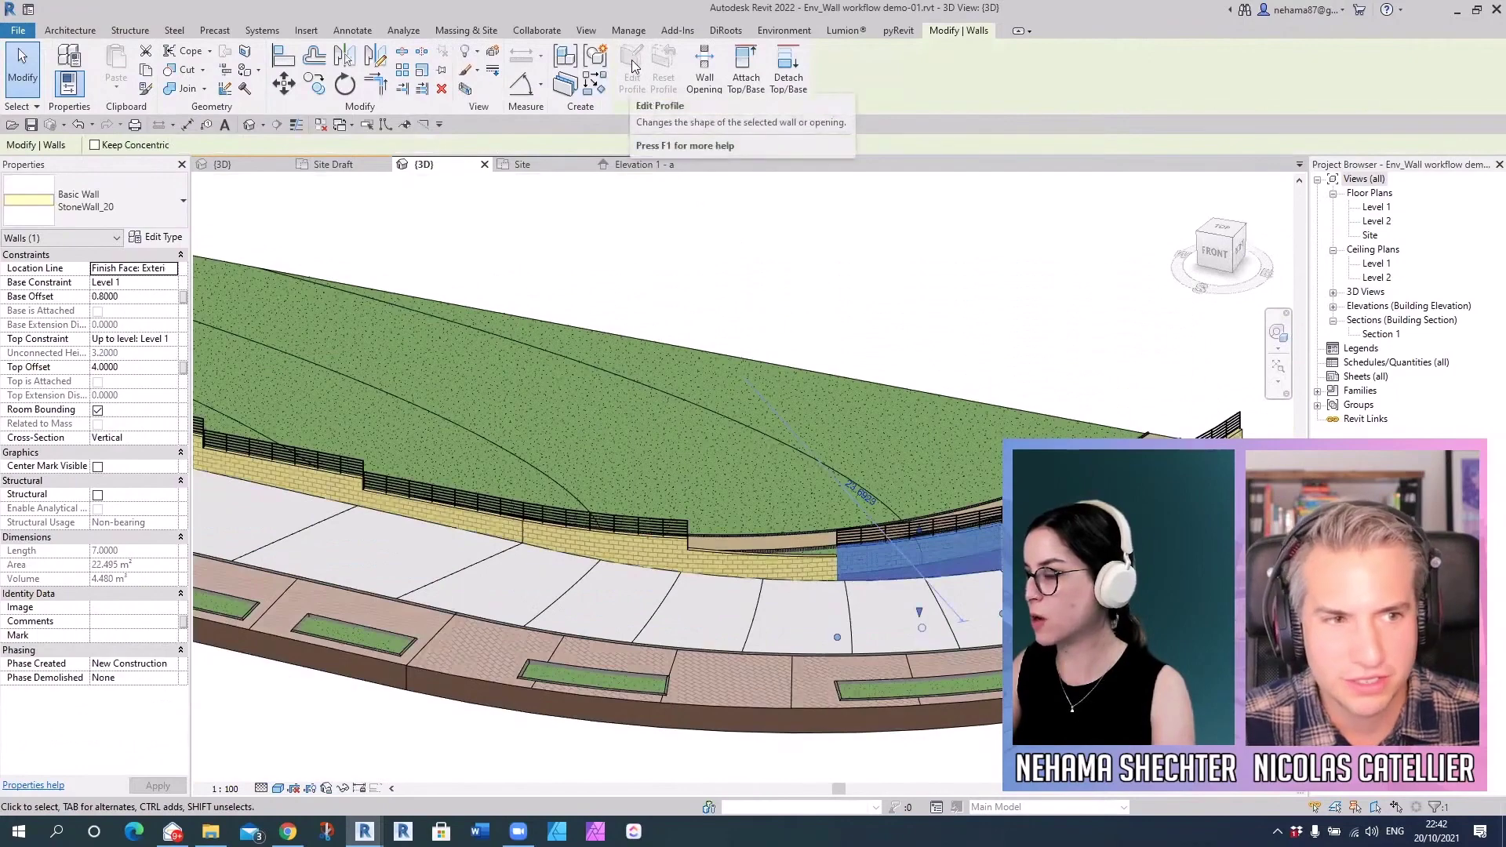
scroll(982, 444, up, 2)
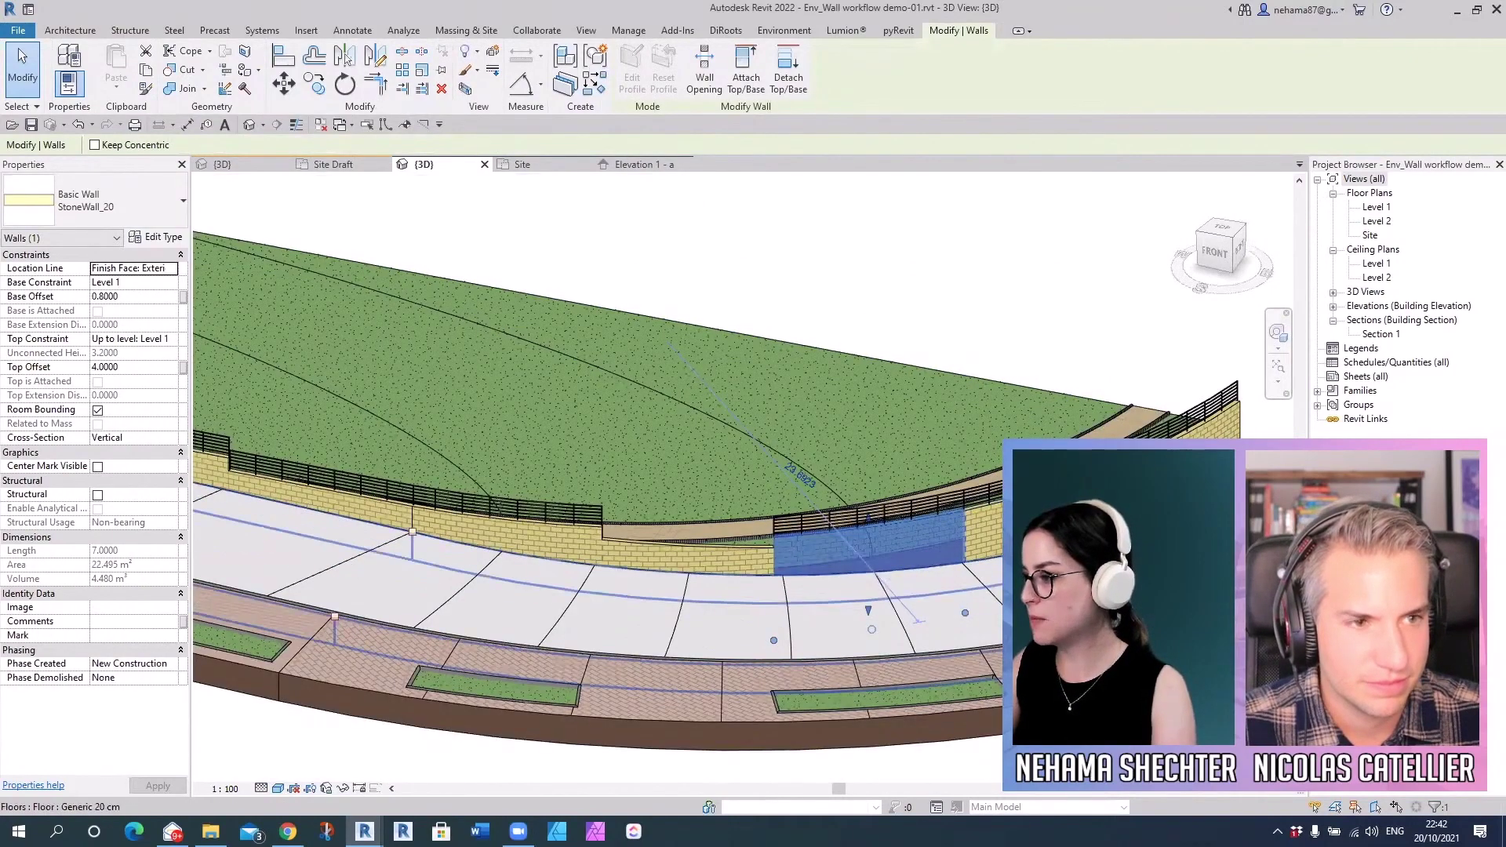
middle_drag(929, 624, 832, 612)
scroll(831, 612, down, 1)
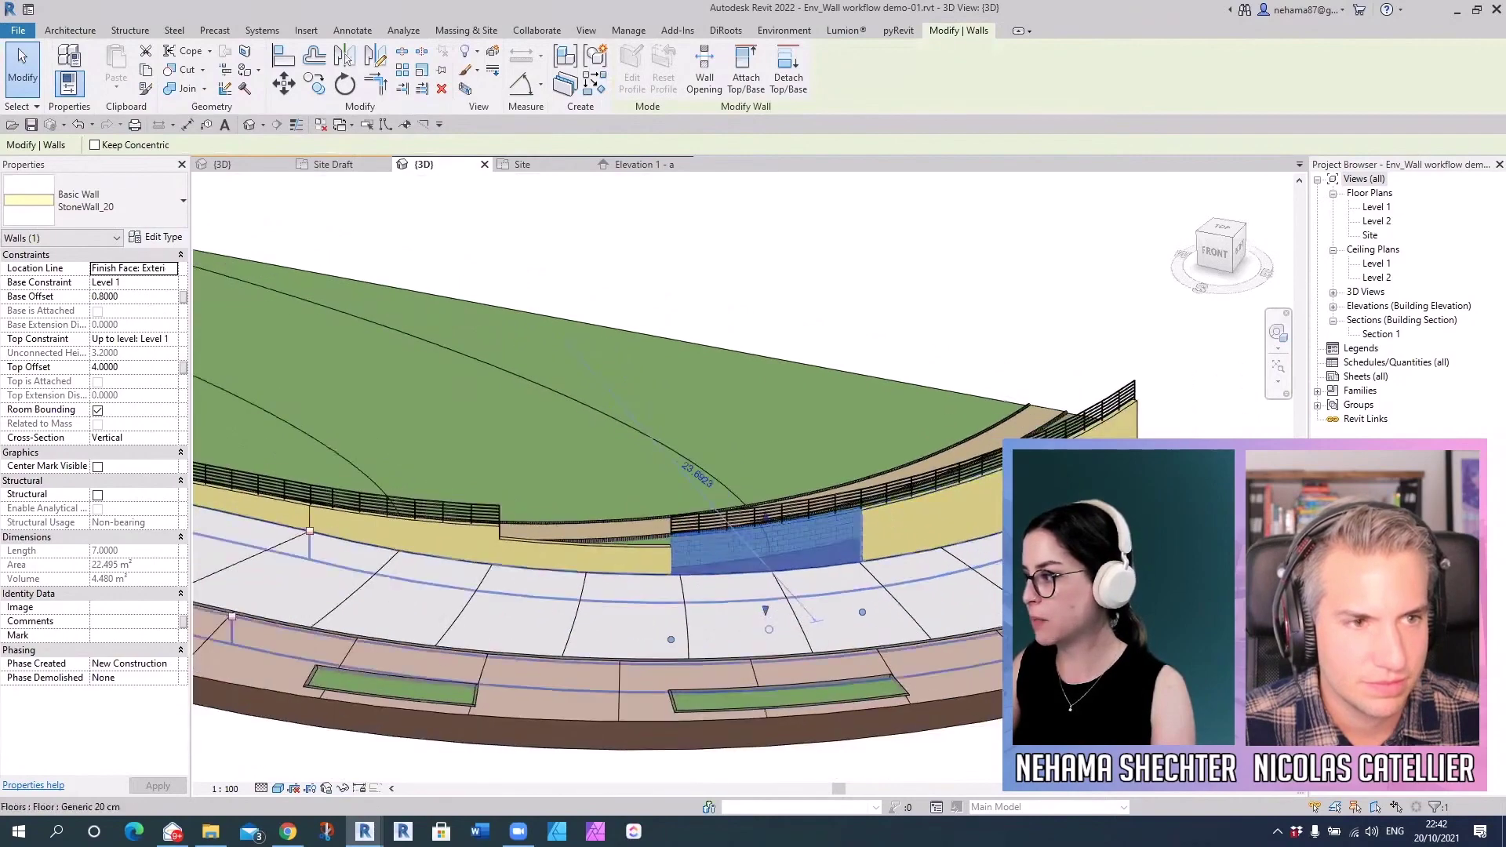
shift+middle_drag(604, 561, 547, 546)
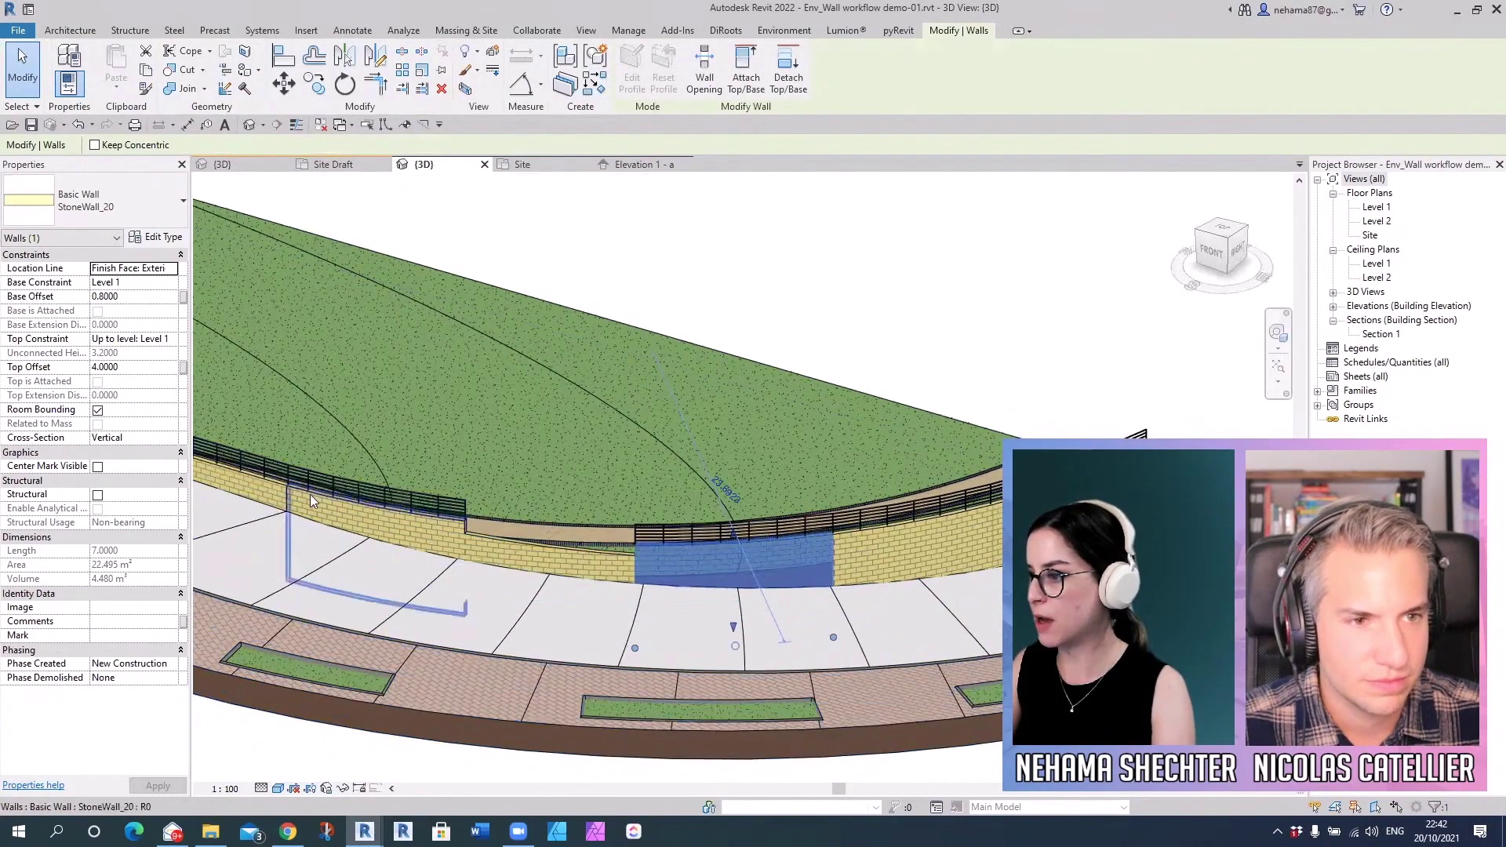